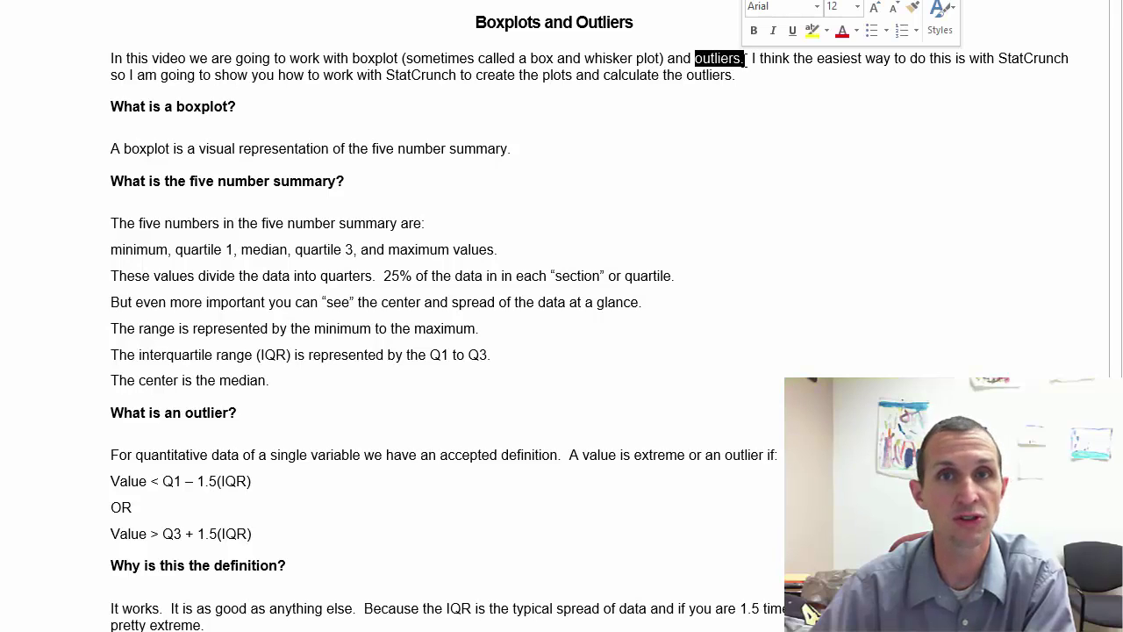
- Read the introduction on working with boxplots and outliers in StatCrunch, marking its sentences by selecting them
{"action": "left_click", "coordinate": [758, 75]}
{"action": "left_click_drag", "start_coordinate": [743, 59], "coordinate": [1082, 63]}
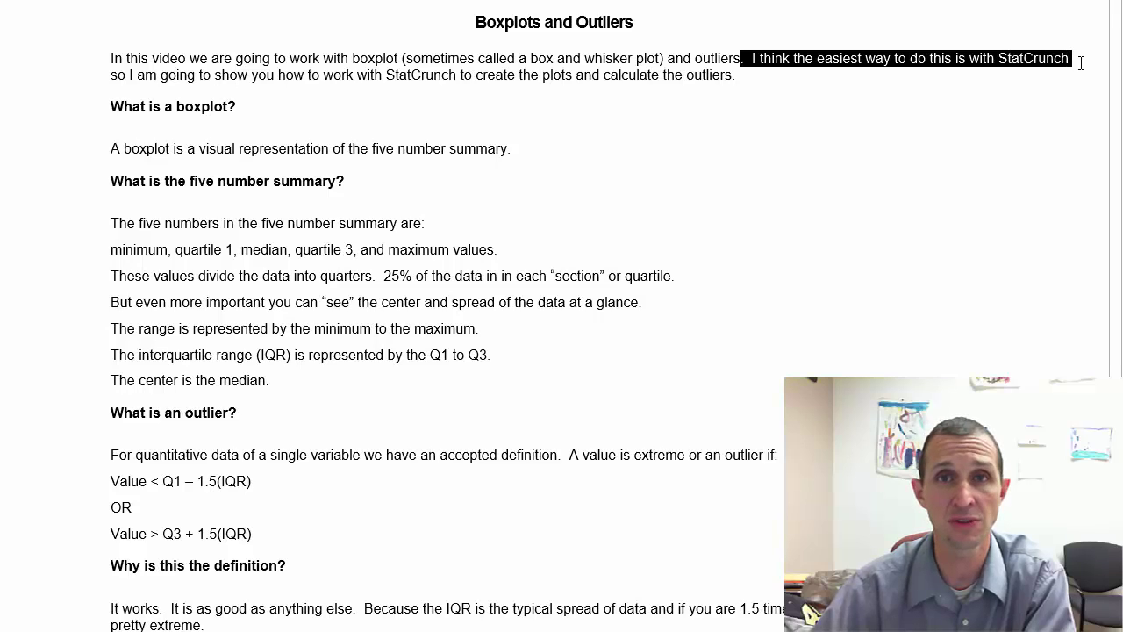
{"action": "left_click", "coordinate": [326, 84]}
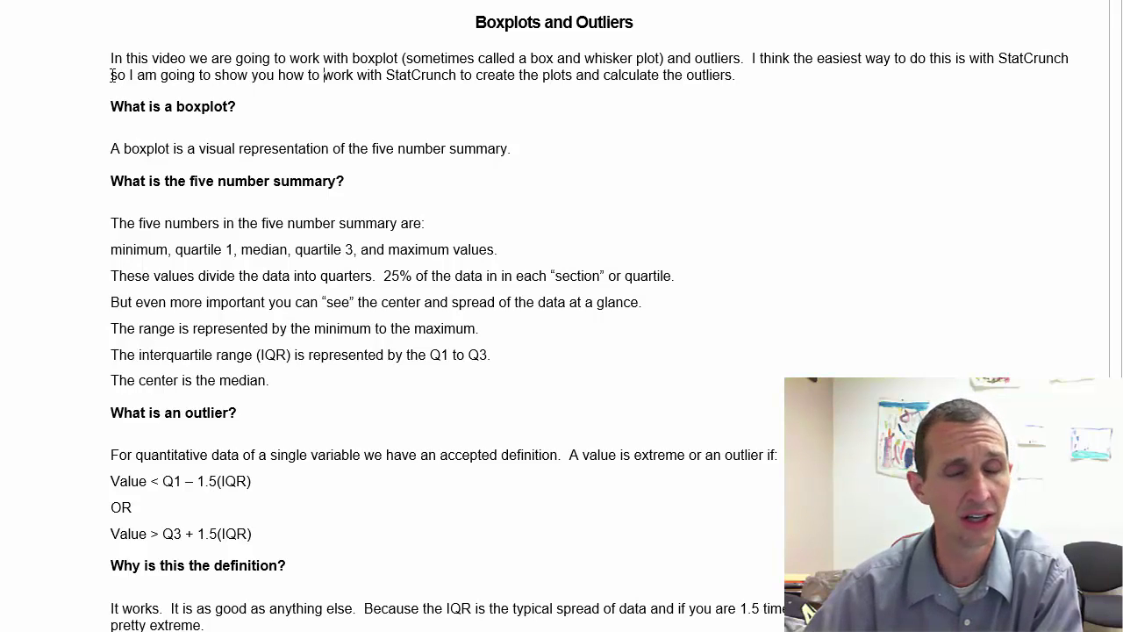
{"action": "left_click_drag", "start_coordinate": [112, 77], "coordinate": [723, 75]}
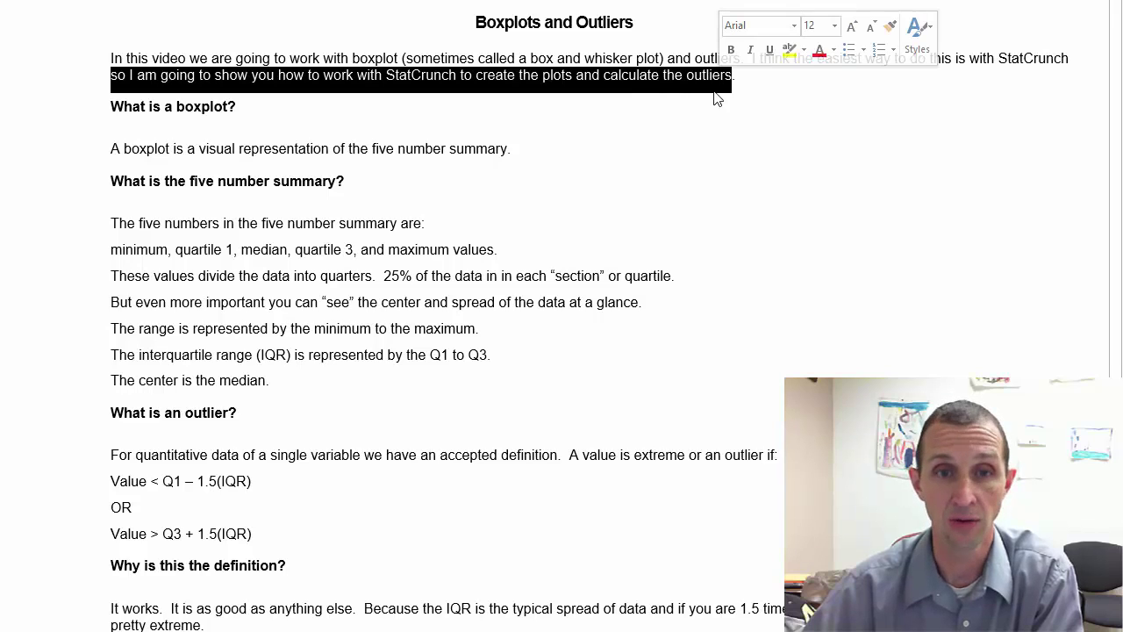
{"action": "left_click", "coordinate": [713, 100]}
- Read the "What is a boxplot?" section, selecting its heading and its definition sentence
{"action": "left_click_drag", "start_coordinate": [123, 107], "coordinate": [230, 106]}
{"action": "left_click", "coordinate": [275, 103]}
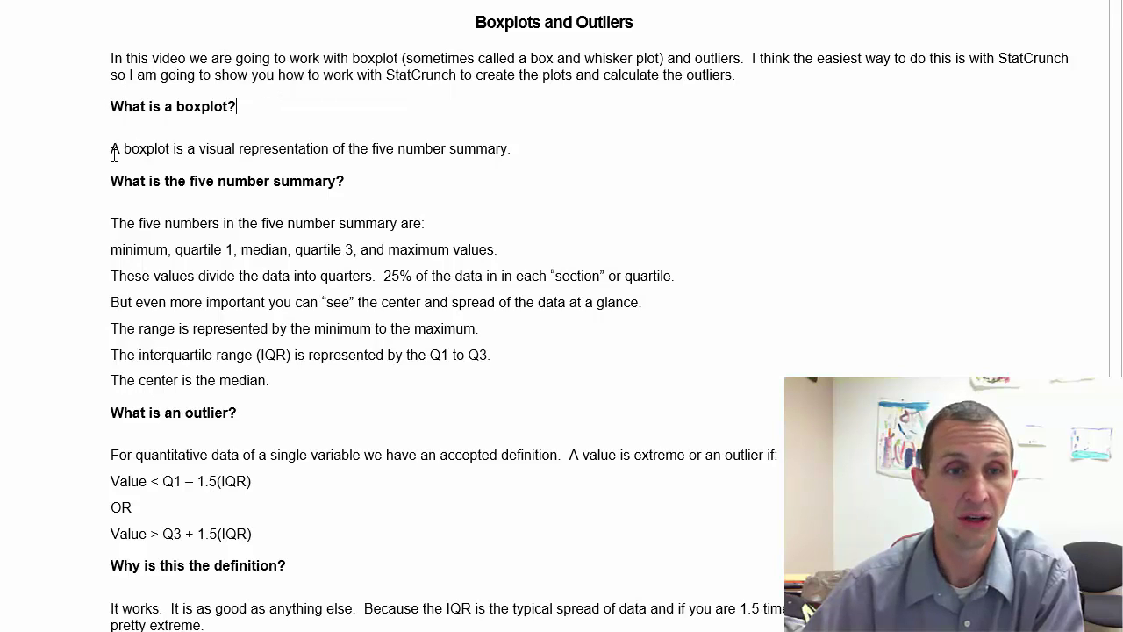
{"action": "left_click_drag", "start_coordinate": [113, 151], "coordinate": [516, 151]}
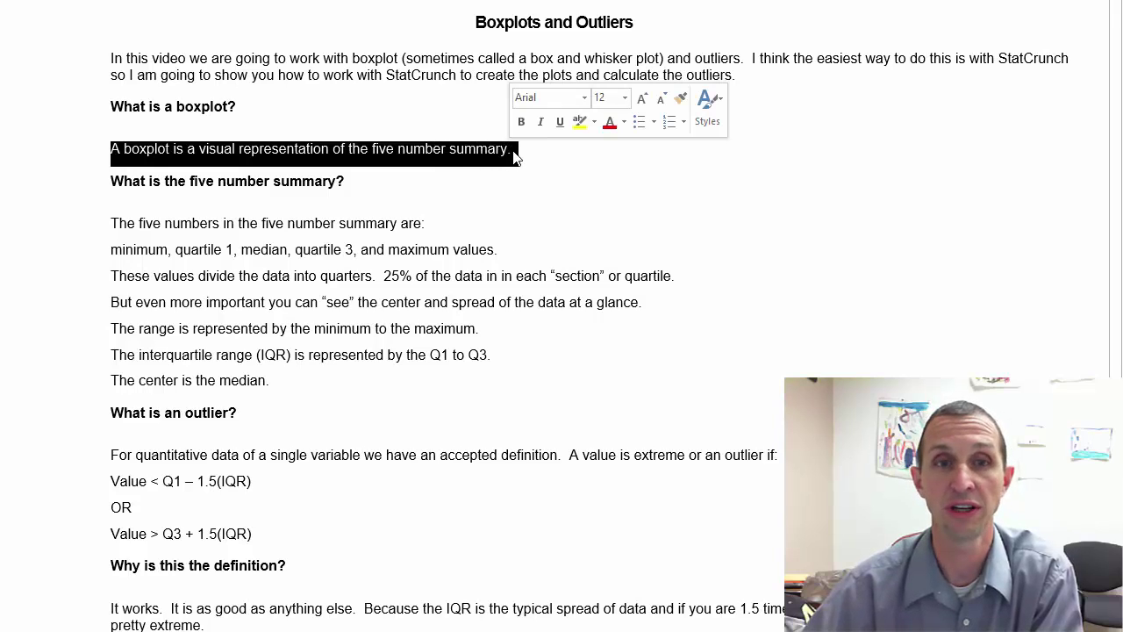
- Examine which values form the five number summary and divide the data into quarters, selecting the heading, list and individual terms
{"action": "left_click_drag", "start_coordinate": [118, 185], "coordinate": [352, 186]}
{"action": "left_click_drag", "start_coordinate": [125, 228], "coordinate": [433, 226]}
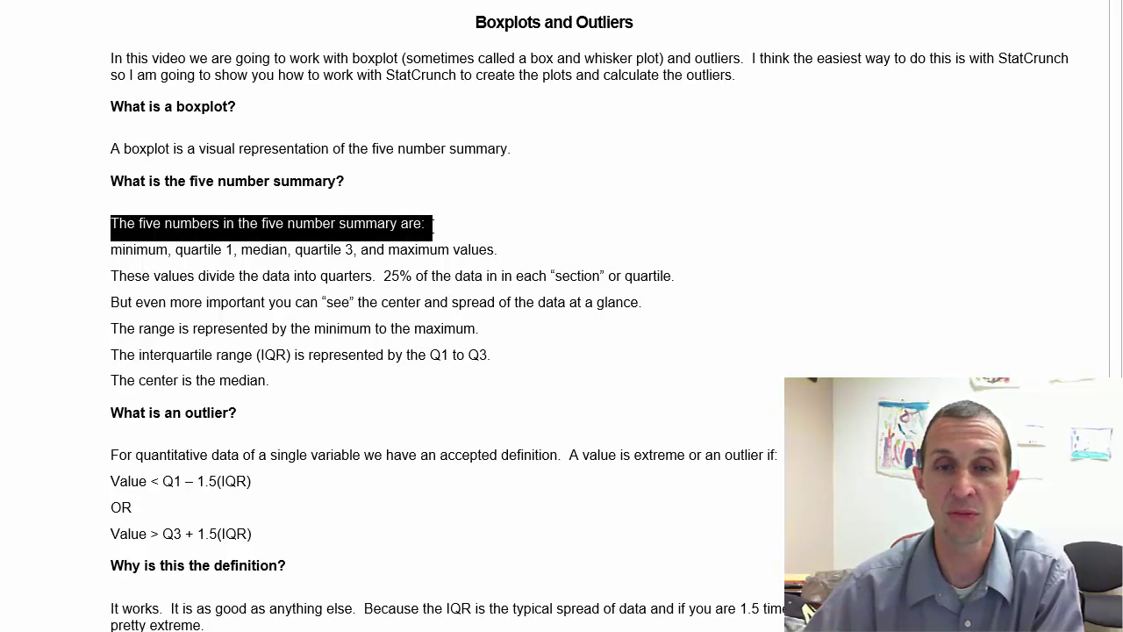
{"action": "left_click", "coordinate": [113, 250]}
{"action": "left_click_drag", "start_coordinate": [113, 249], "coordinate": [488, 251]}
{"action": "left_click_drag", "start_coordinate": [112, 275], "coordinate": [373, 277]}
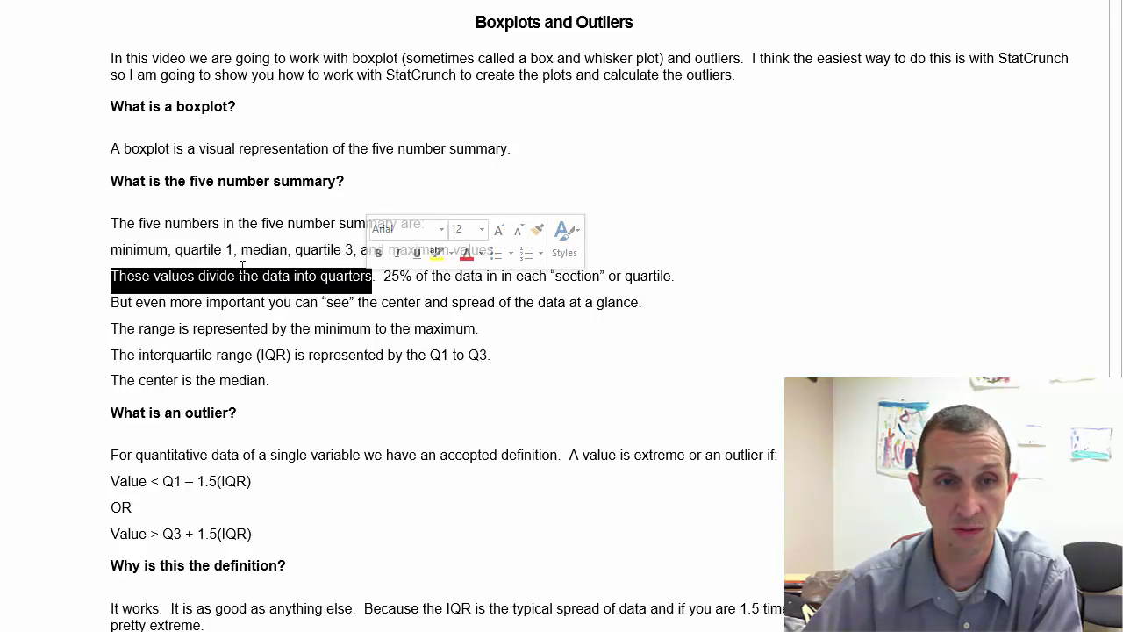
{"action": "left_click_drag", "start_coordinate": [176, 251], "coordinate": [360, 250]}
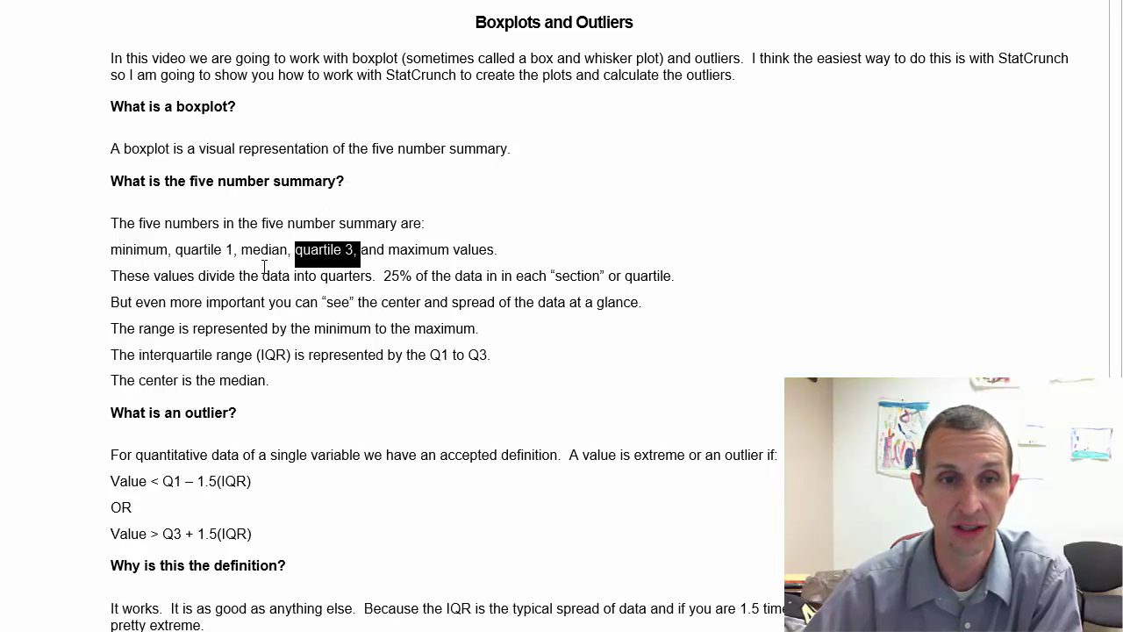
{"action": "left_click_drag", "start_coordinate": [242, 252], "coordinate": [287, 253]}
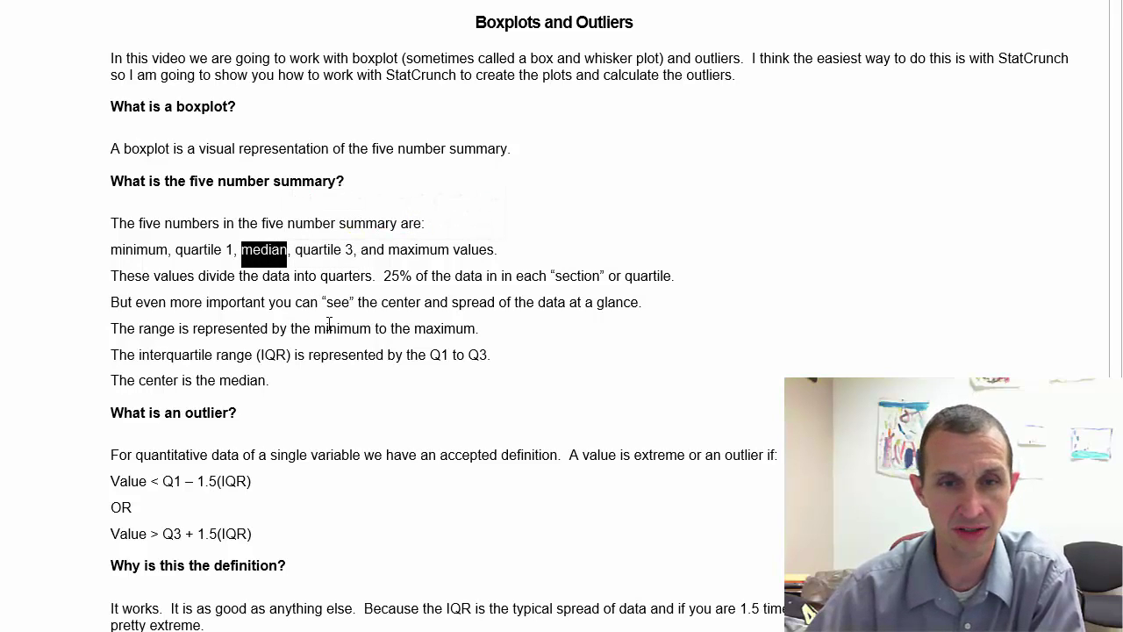
- Examine how 25% of the data falls in each section, selecting that sentence and the minimum–quartile 1 and quartile 1–median pairs
{"action": "left_click_drag", "start_coordinate": [386, 277], "coordinate": [675, 276]}
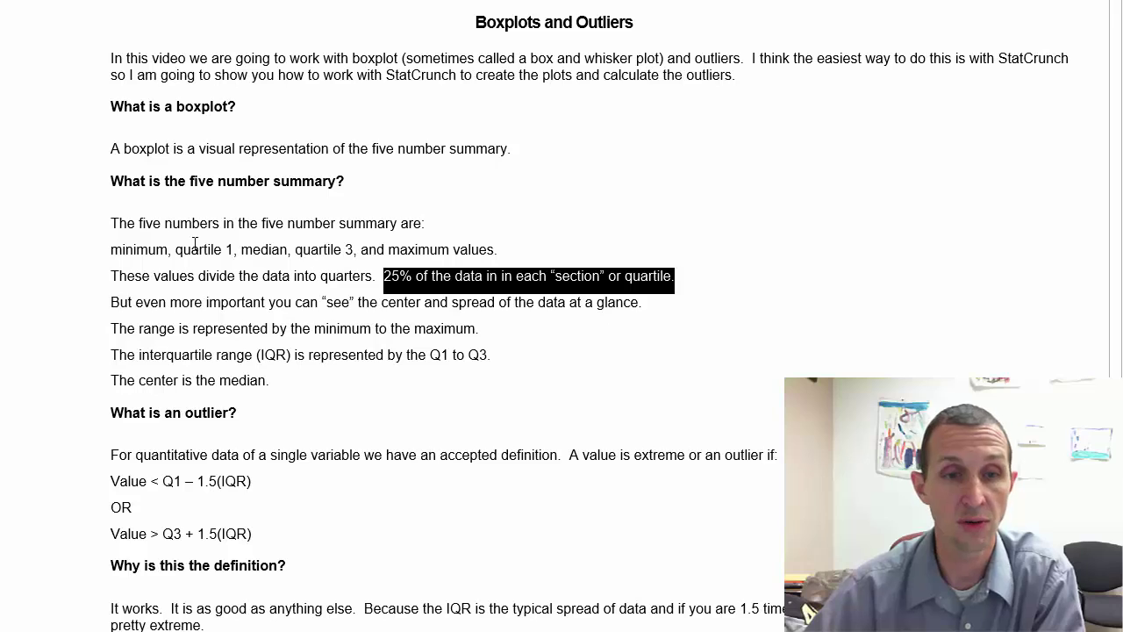
{"action": "left_click_drag", "start_coordinate": [112, 252], "coordinate": [234, 252]}
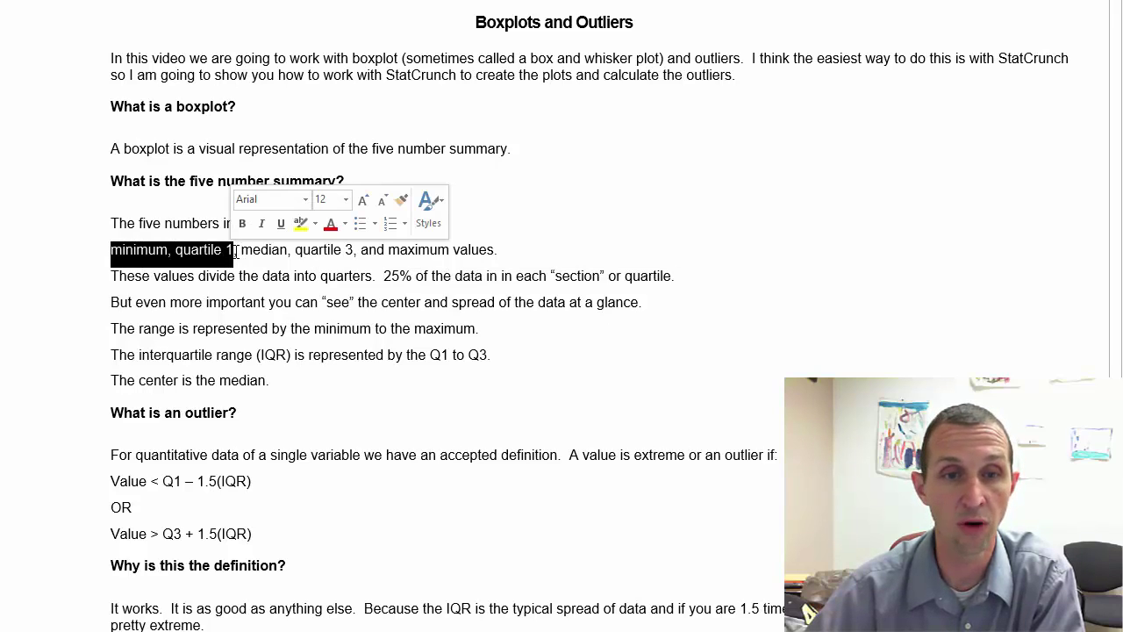
{"action": "key", "text": "Right"}
{"action": "left_click_drag", "start_coordinate": [188, 252], "coordinate": [287, 252]}
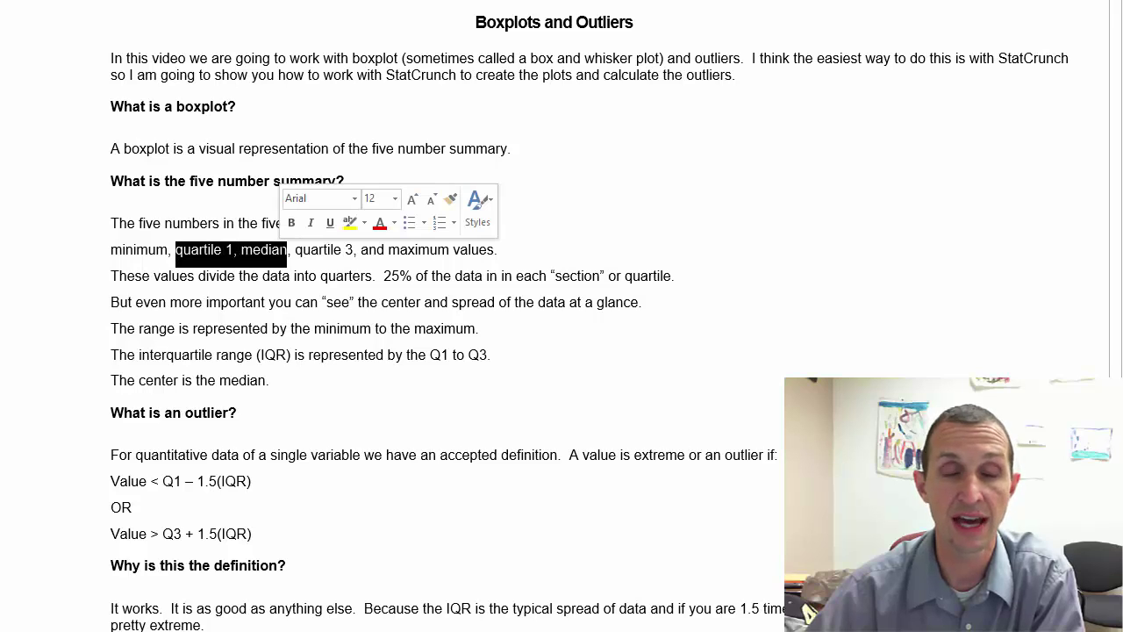
{"action": "left_click", "coordinate": [279, 251]}
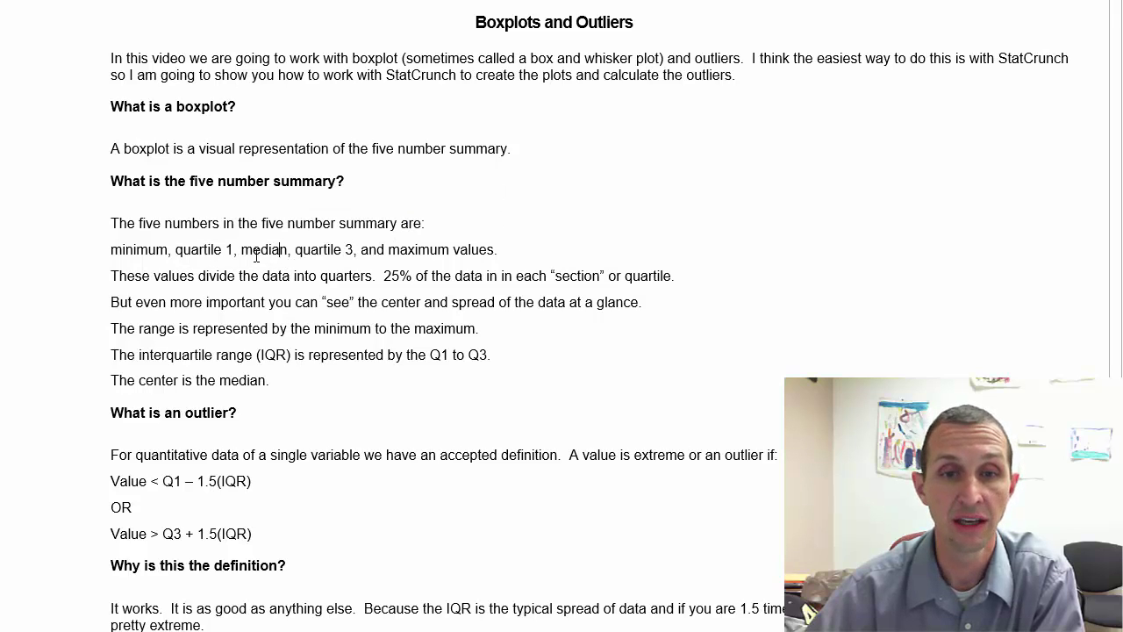
- Read how the five number summary shows center and spread, selecting the sentences on range, interquartile range and median
{"action": "left_click_drag", "start_coordinate": [120, 304], "coordinate": [639, 302]}
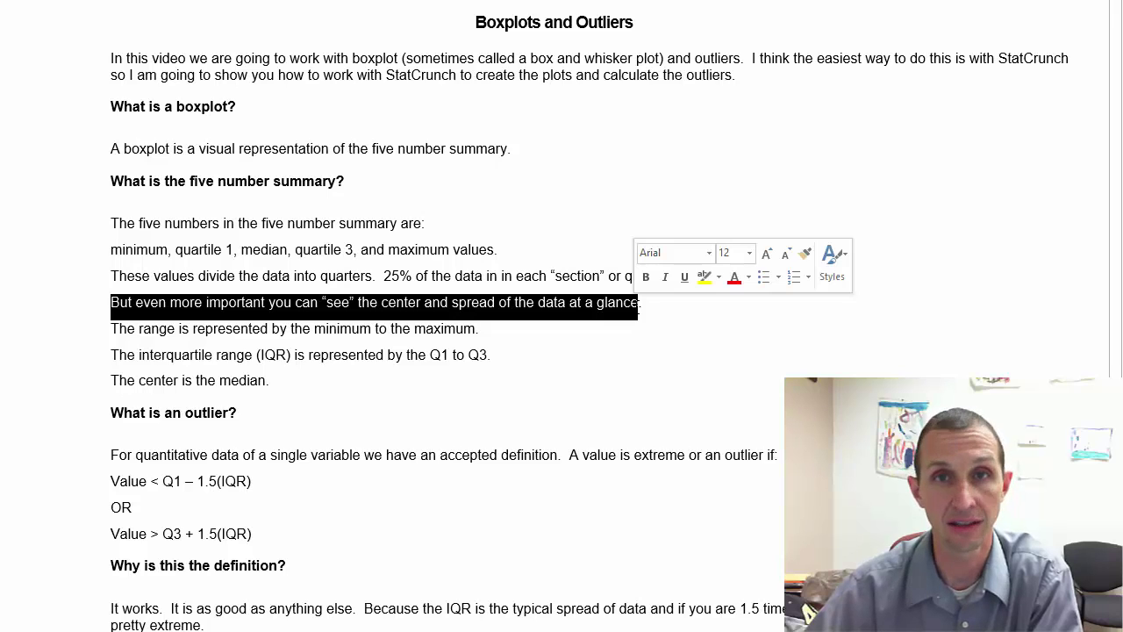
{"action": "left_click", "coordinate": [562, 313]}
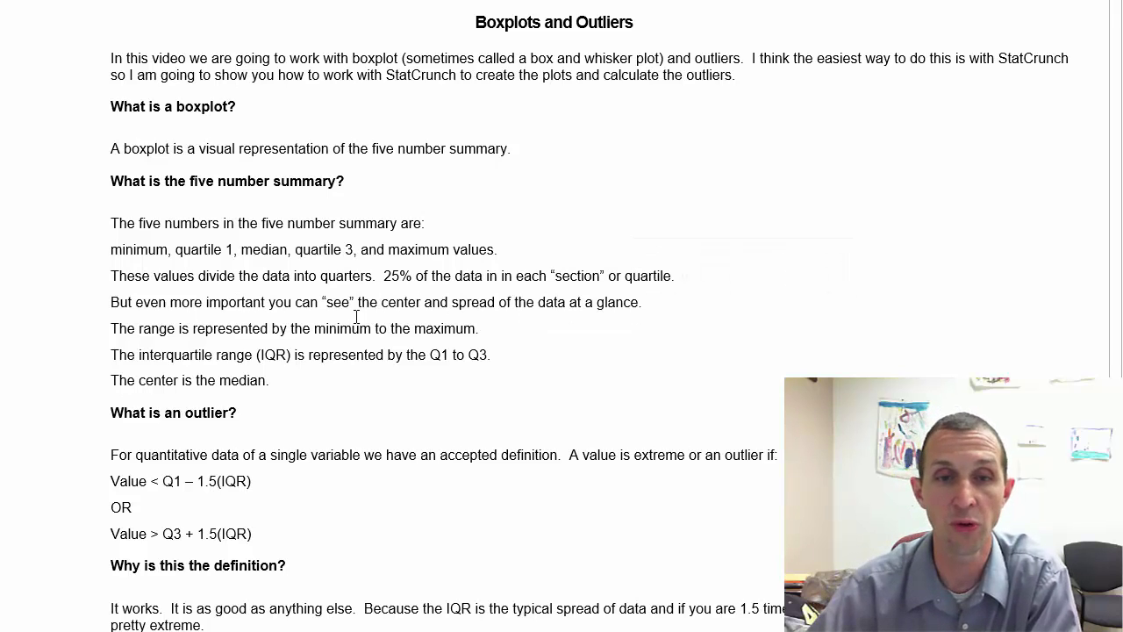
{"action": "left_click_drag", "start_coordinate": [327, 301], "coordinate": [498, 302]}
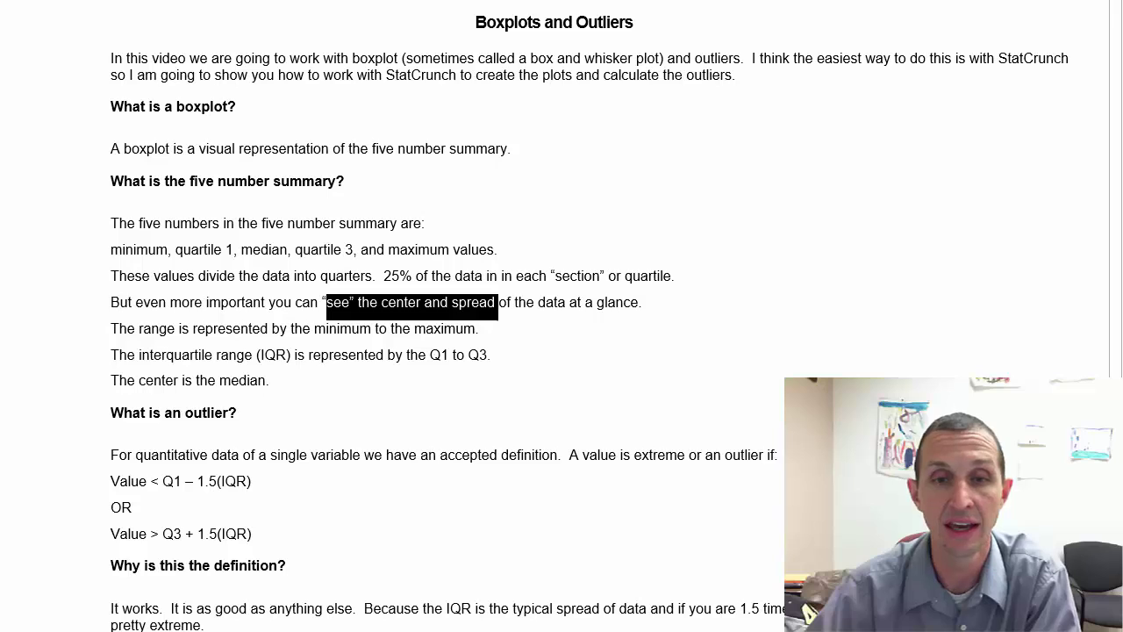
{"action": "left_click", "coordinate": [480, 302]}
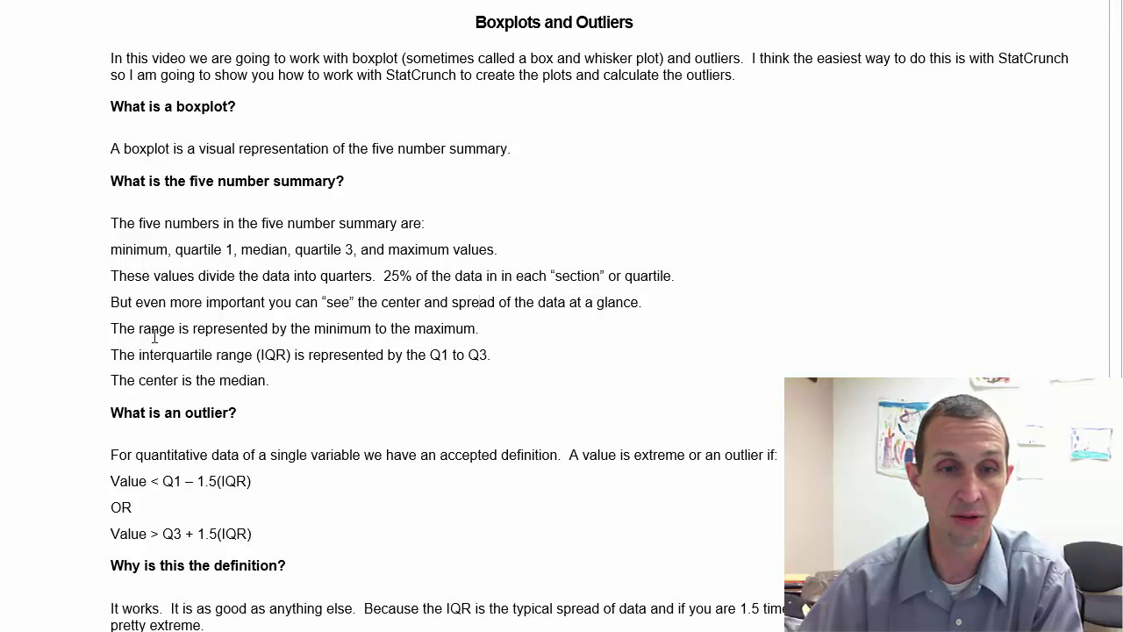
{"action": "left_click_drag", "start_coordinate": [111, 328], "coordinate": [445, 331]}
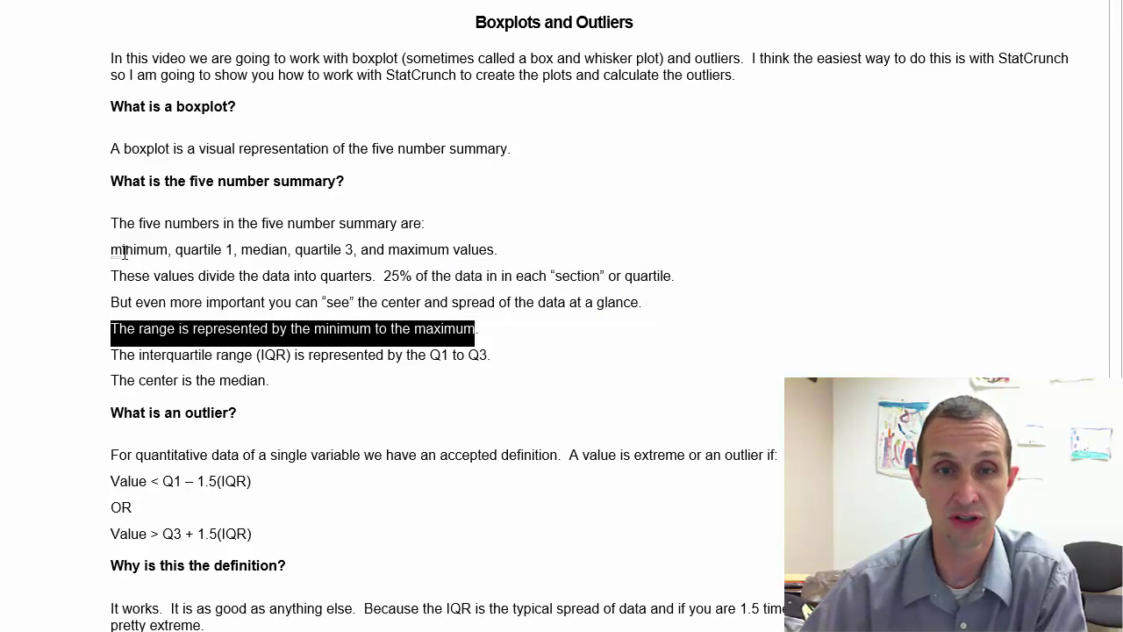
{"action": "left_click_drag", "start_coordinate": [130, 355], "coordinate": [307, 361]}
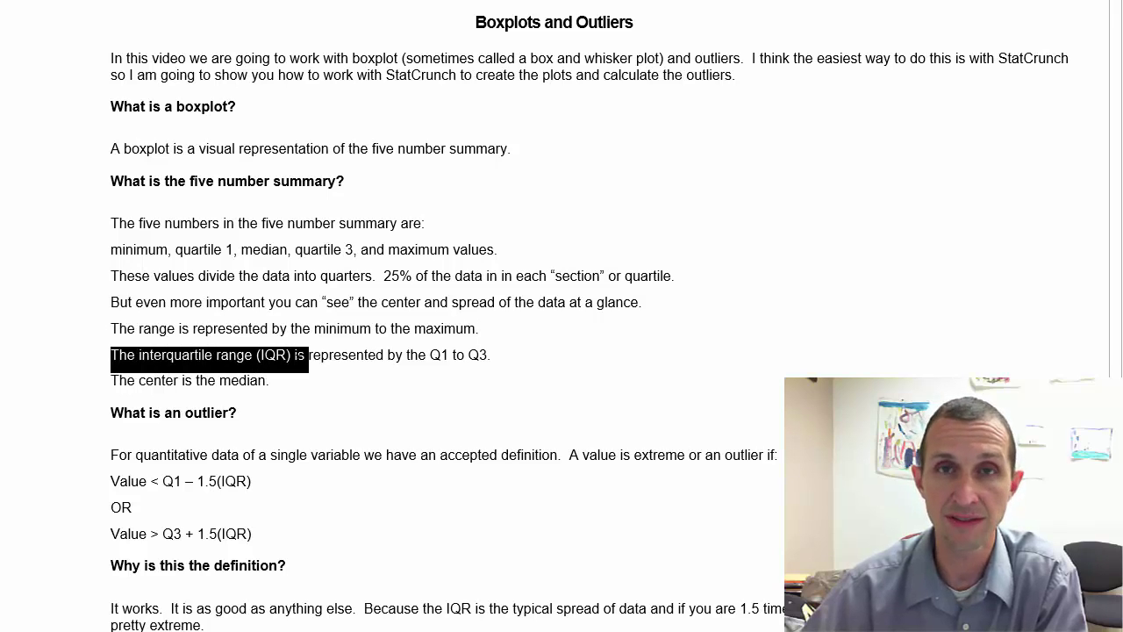
{"action": "left_click_drag", "start_coordinate": [307, 358], "coordinate": [490, 354]}
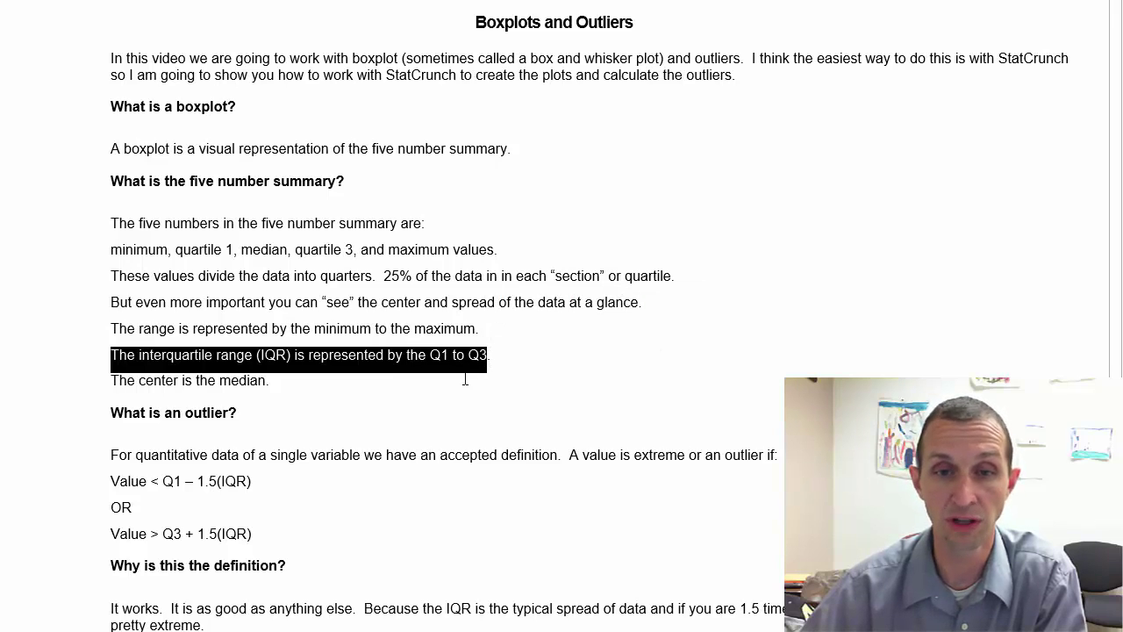
{"action": "left_click", "coordinate": [141, 379]}
{"action": "left_click_drag", "start_coordinate": [116, 380], "coordinate": [267, 383]}
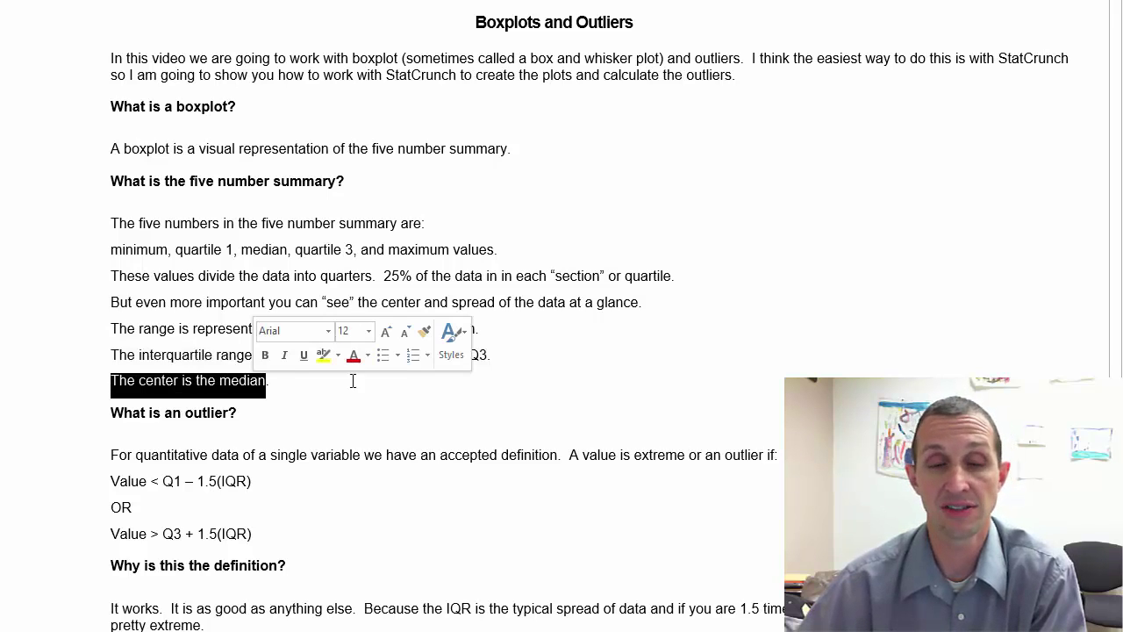
{"action": "left_click", "coordinate": [309, 396]}
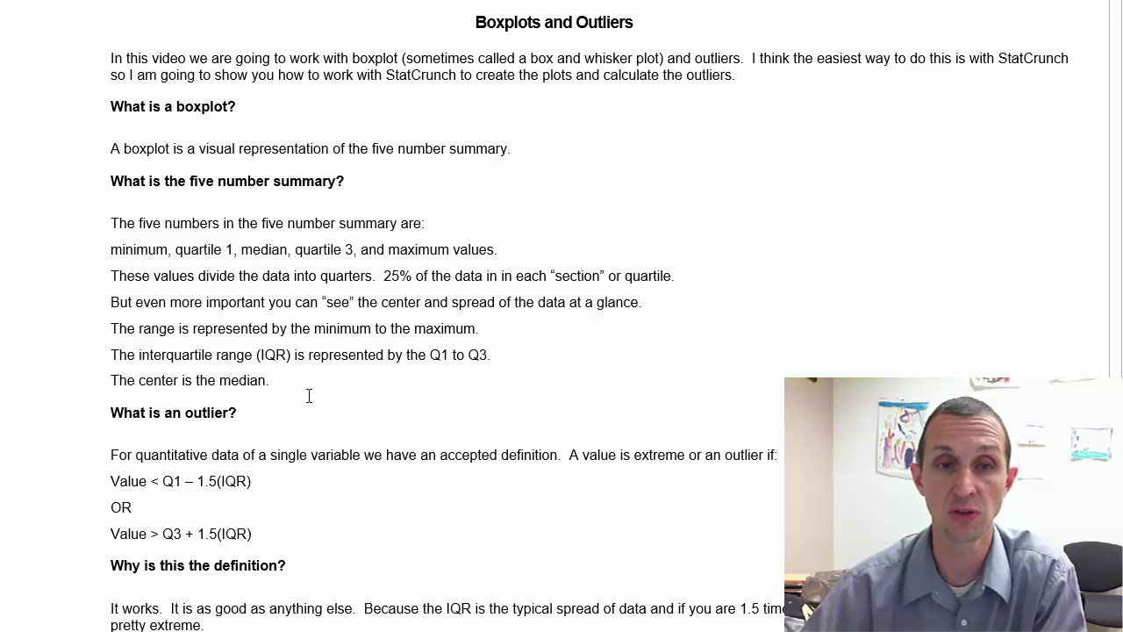
- Review the list of five summary values and the phrase about seeing the center and spread by selecting them
{"action": "left_click_drag", "start_coordinate": [111, 250], "coordinate": [491, 261]}
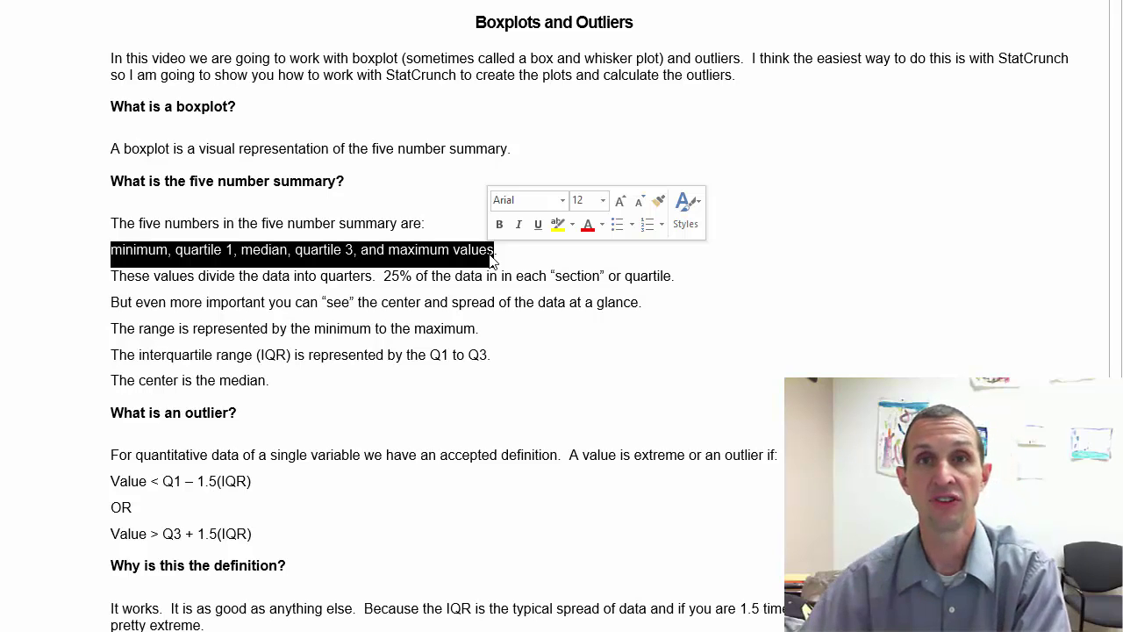
{"action": "left_click", "coordinate": [391, 304]}
{"action": "left_click_drag", "start_coordinate": [337, 302], "coordinate": [496, 300]}
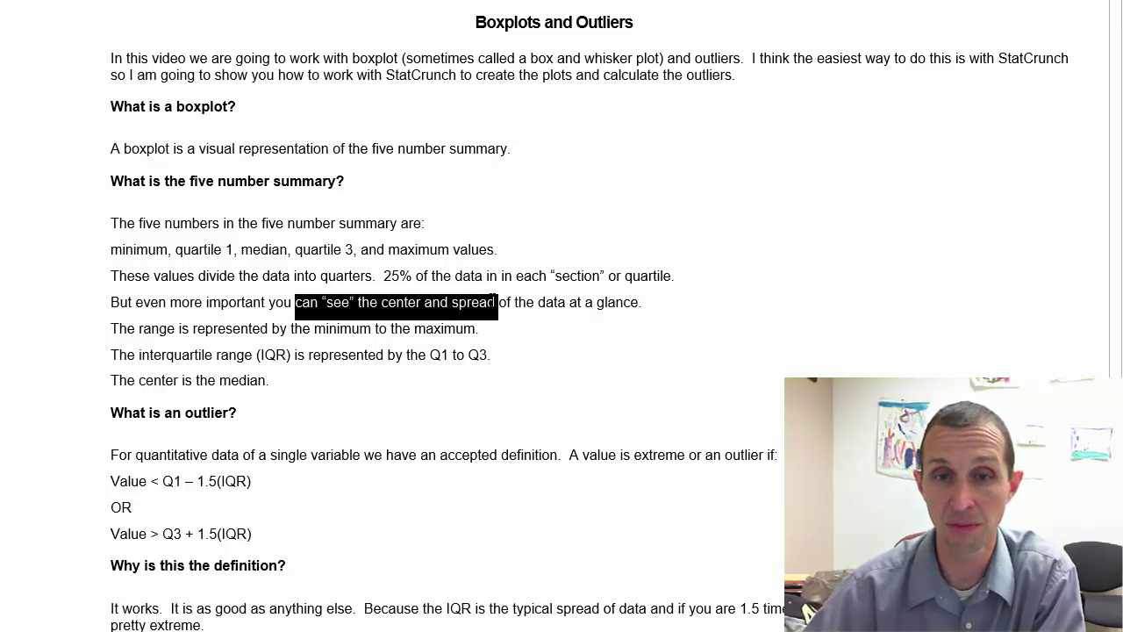
{"action": "left_click", "coordinate": [383, 384]}
- Read the "What is an outlier?" section's introduction to the accepted definition for quantitative data of a single variable, selecting its phrases
{"action": "scroll", "coordinate": [384, 383], "scroll_direction": "down", "scroll_amount": 3}
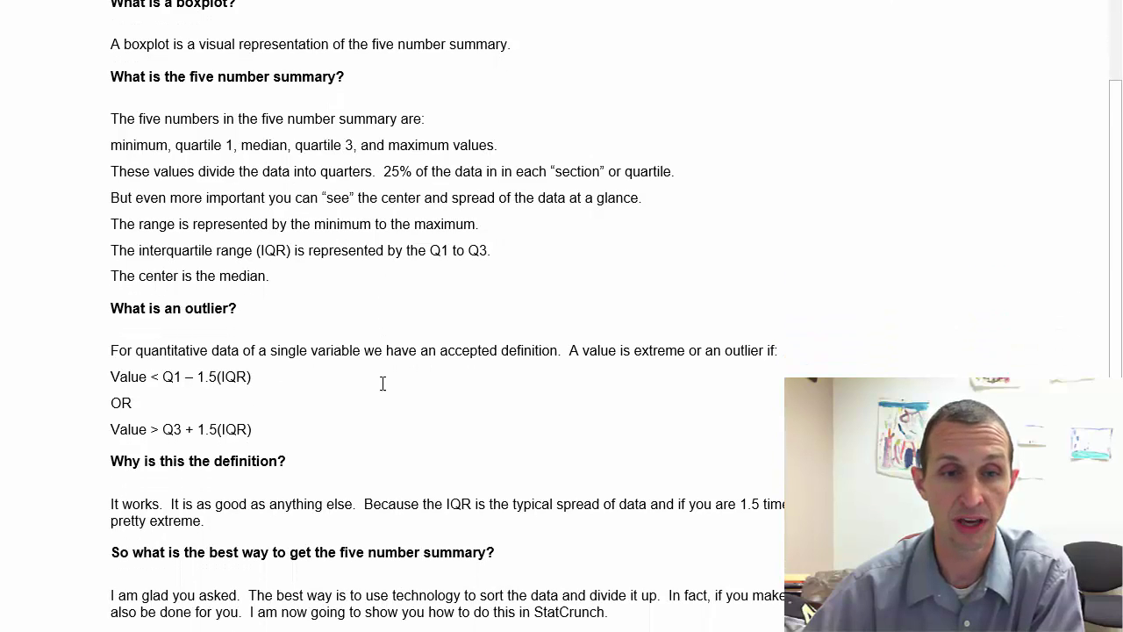
{"action": "left_click_drag", "start_coordinate": [119, 277], "coordinate": [251, 277]}
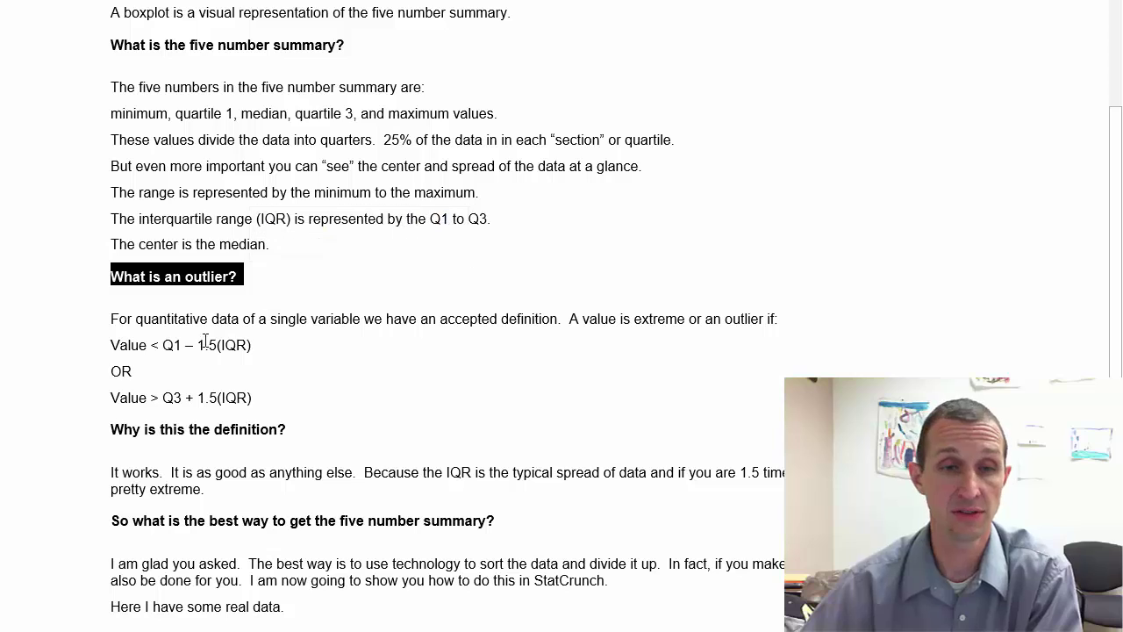
{"action": "left_click_drag", "start_coordinate": [114, 319], "coordinate": [362, 313]}
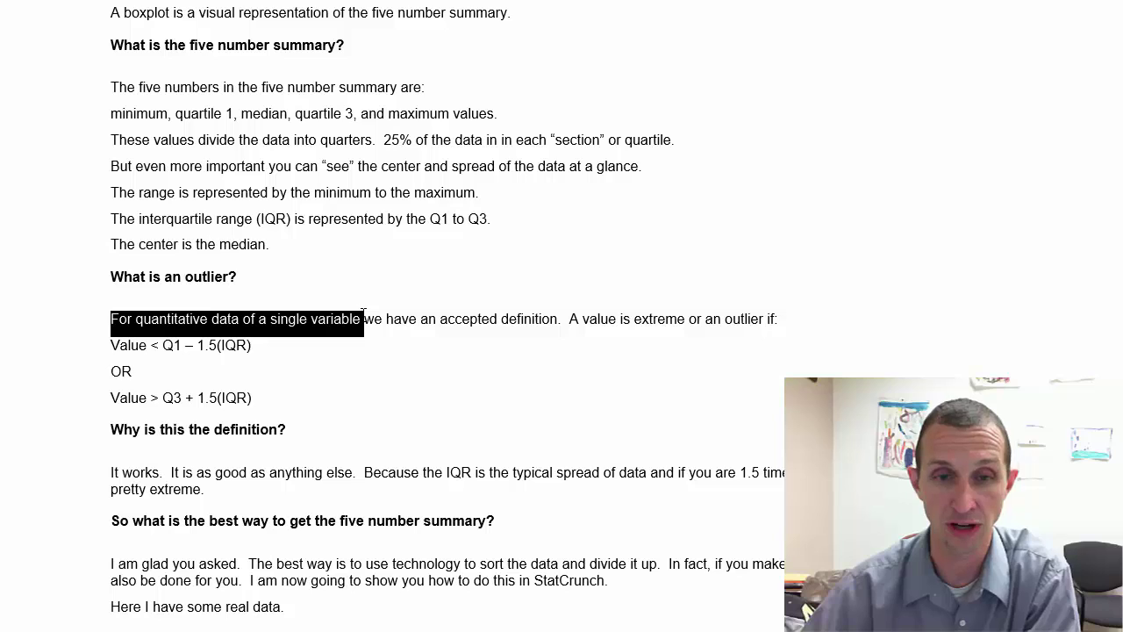
{"action": "left_click", "coordinate": [373, 321]}
{"action": "left_click_drag", "start_coordinate": [373, 321], "coordinate": [114, 298]}
{"action": "left_click_drag", "start_coordinate": [550, 314], "coordinate": [782, 318]}
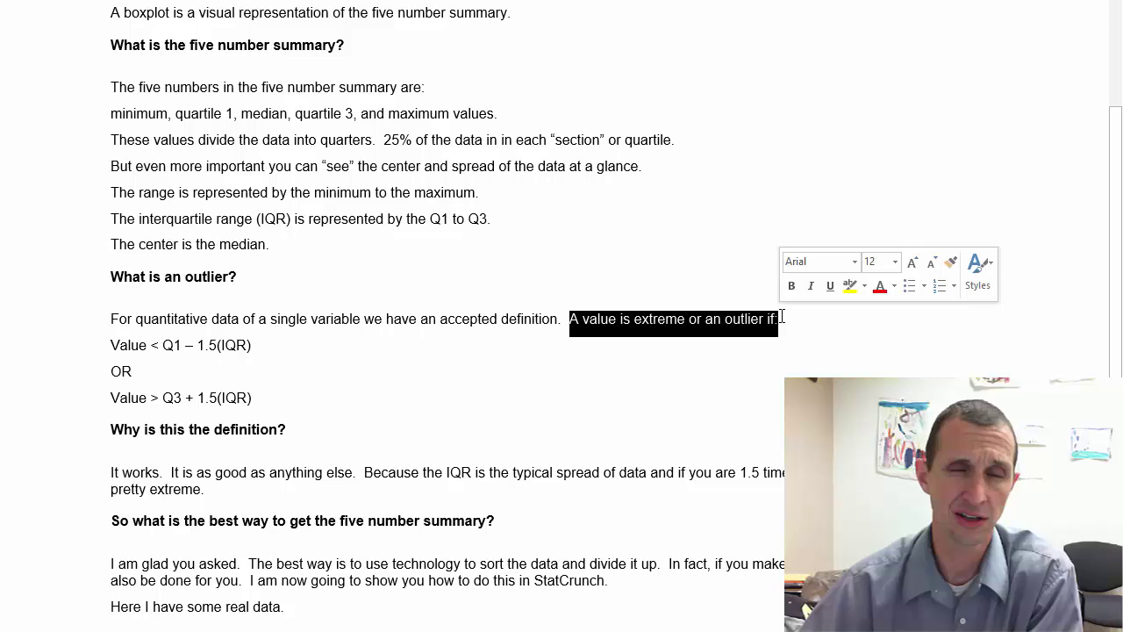
- Examine the two outlier formulas, selecting Value < Q1 – 1.5(IQR) and Value > Q3 + 1.5(IQR) in turn
{"action": "left_click_drag", "start_coordinate": [138, 345], "coordinate": [258, 348]}
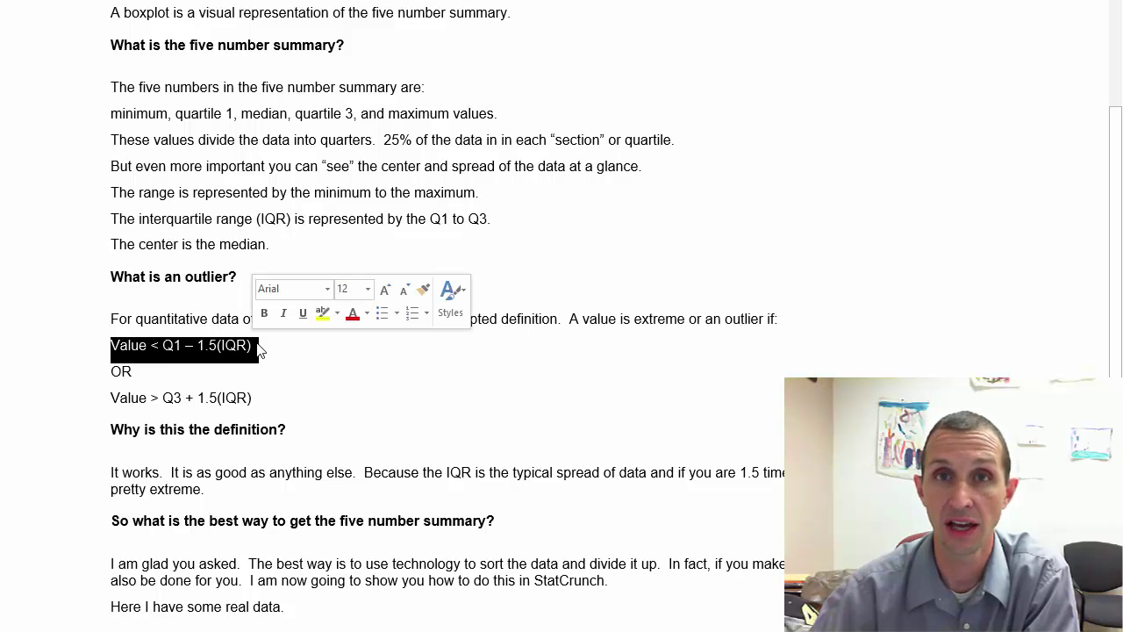
{"action": "left_click", "coordinate": [125, 347]}
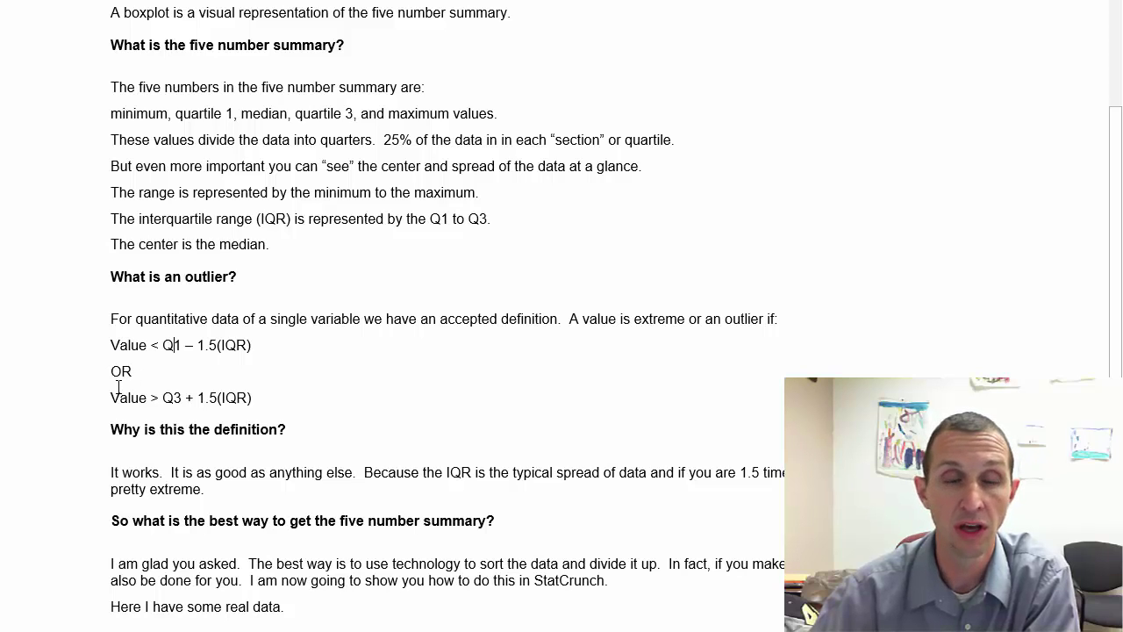
{"action": "left_click_drag", "start_coordinate": [129, 399], "coordinate": [255, 392]}
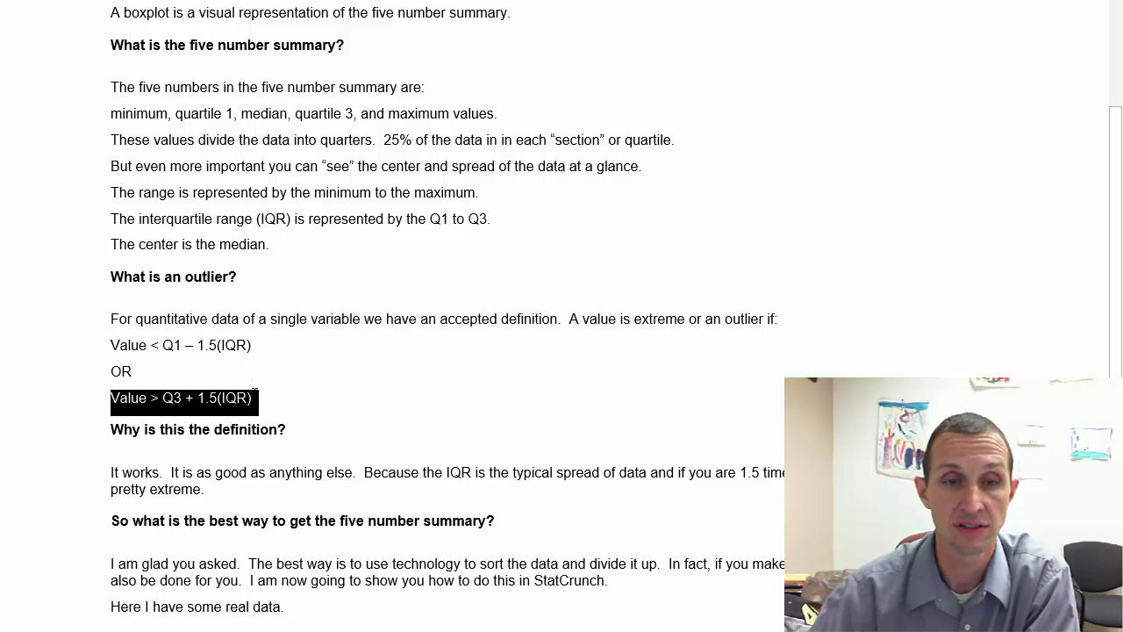
{"action": "left_click", "coordinate": [251, 398]}
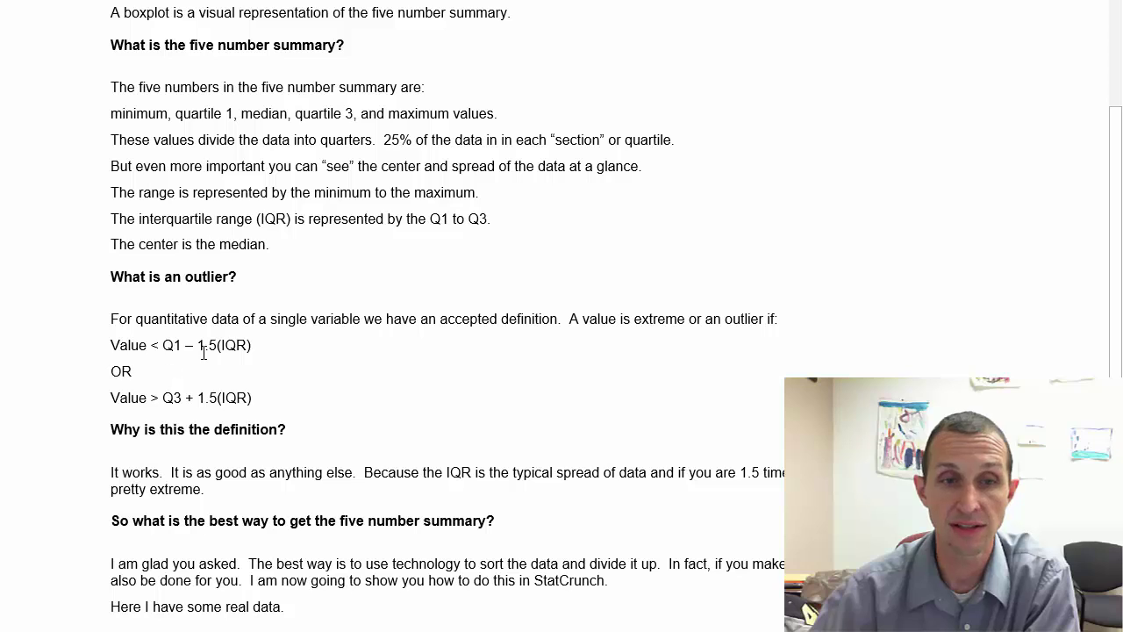
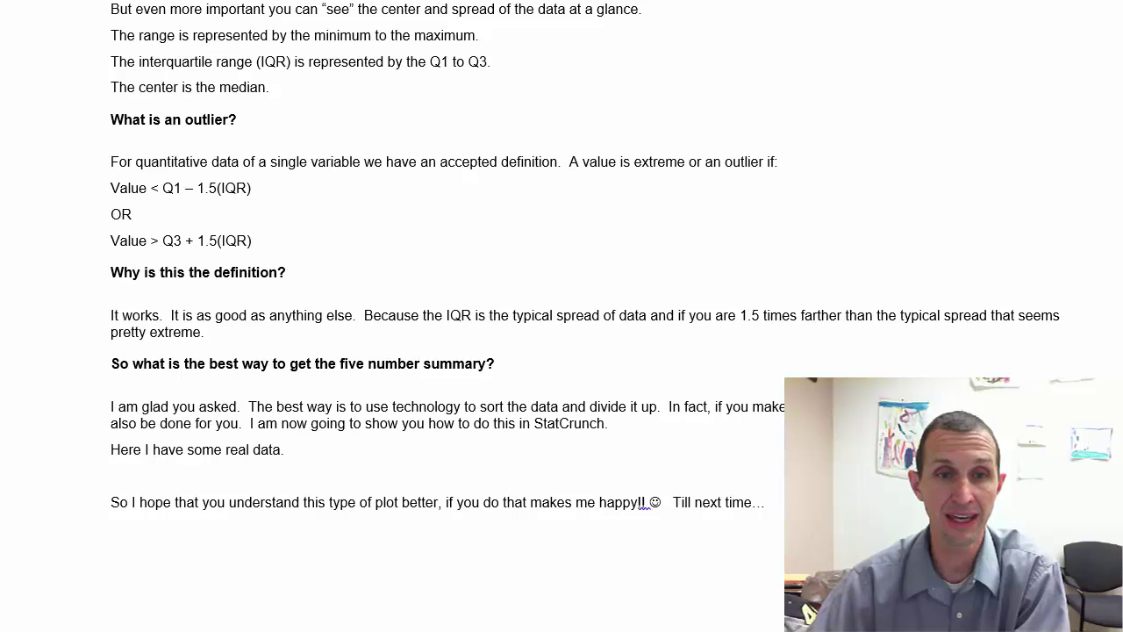
- Find the "Why is this the definition?" section and mark its heading by selecting it
{"action": "scroll", "coordinate": [363, 451], "scroll_direction": "down", "scroll_amount": 1}
{"action": "left_click_drag", "start_coordinate": [117, 221], "coordinate": [295, 219]}
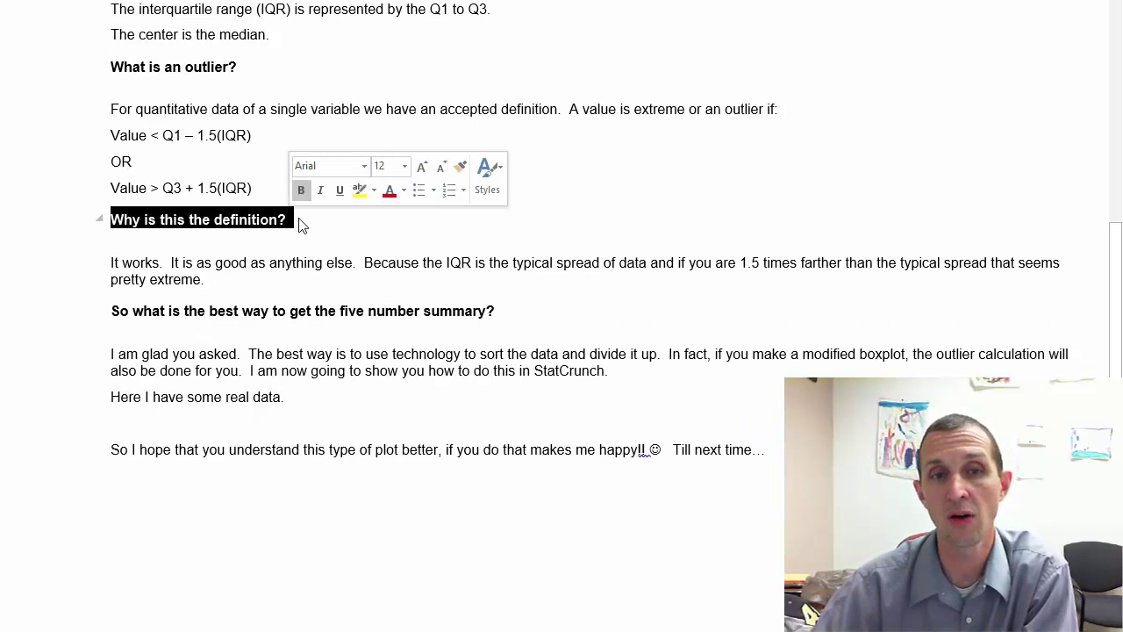
{"action": "left_click", "coordinate": [266, 261]}
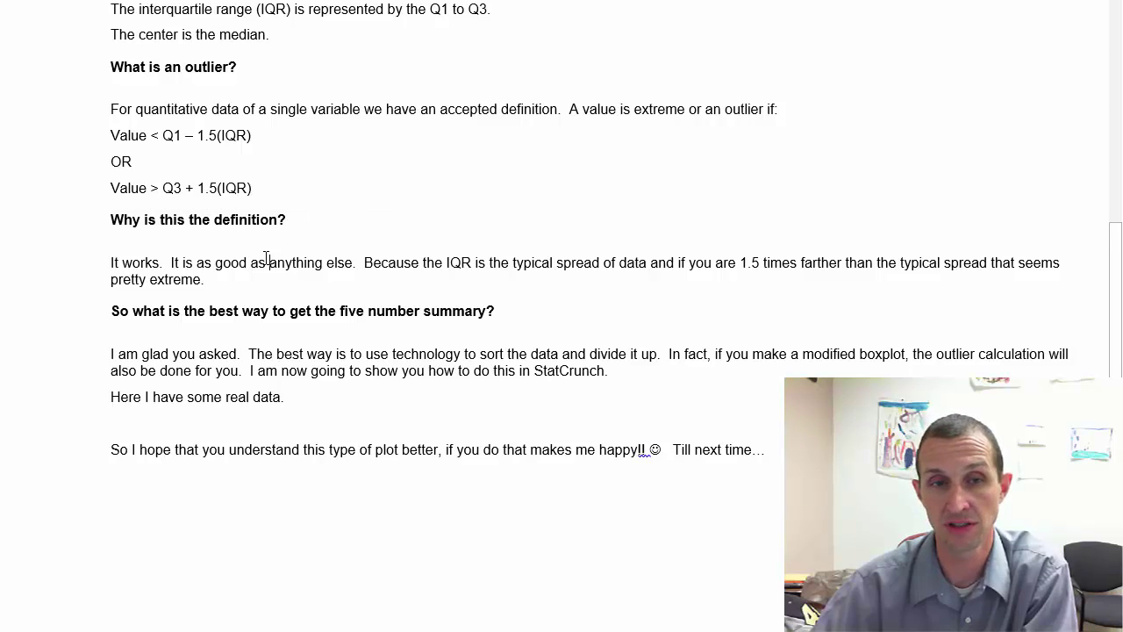
- Read the first reasons under "Why is this the definition?", selecting "It works." and "It is as good as anything else" in turn
{"action": "left_click_drag", "start_coordinate": [109, 262], "coordinate": [171, 263]}
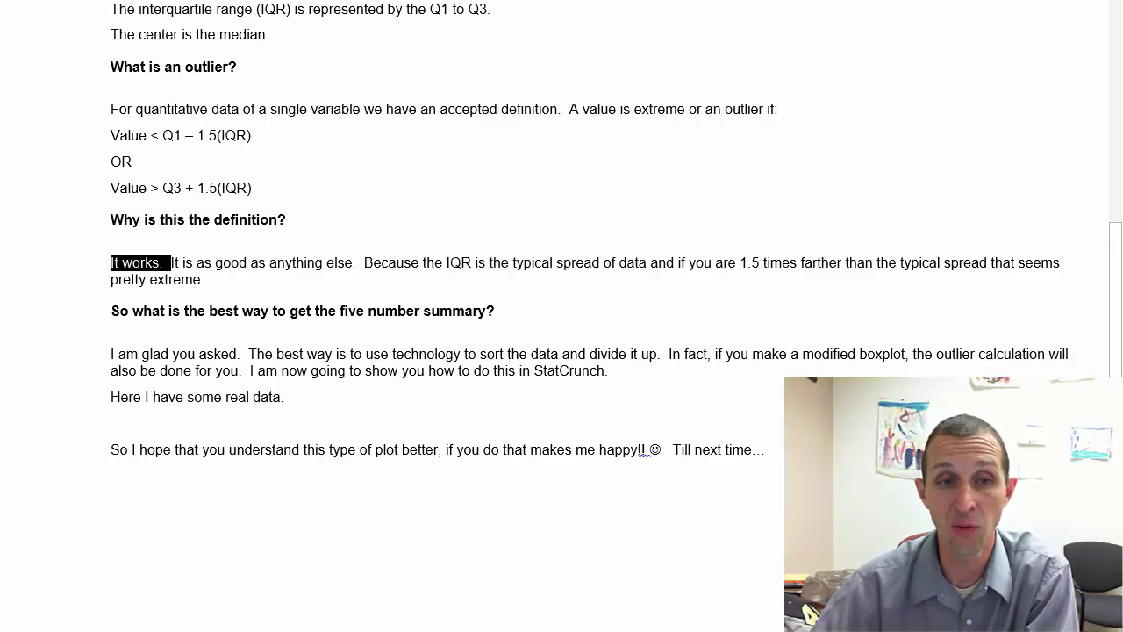
{"action": "left_click", "coordinate": [173, 262]}
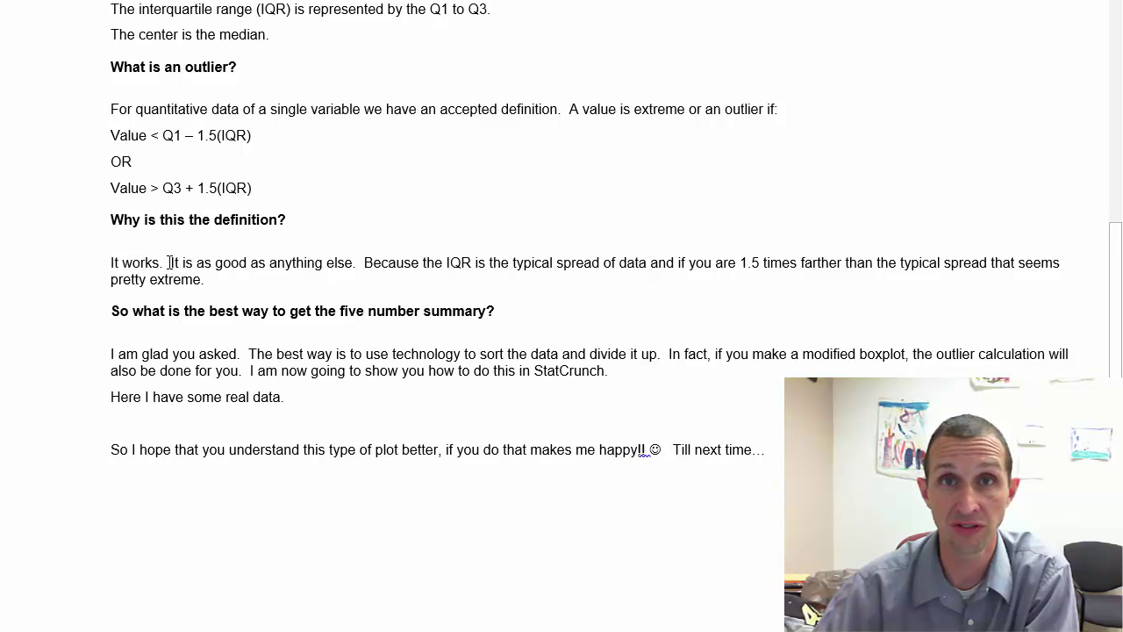
{"action": "left_click_drag", "start_coordinate": [170, 262], "coordinate": [352, 262]}
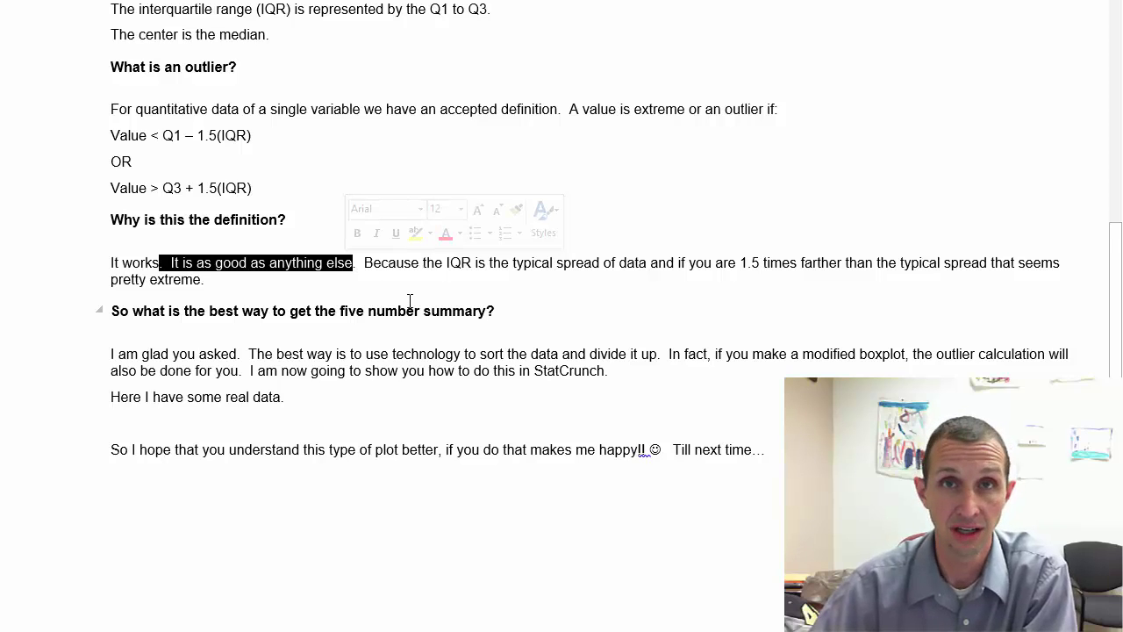
{"action": "left_click", "coordinate": [364, 262]}
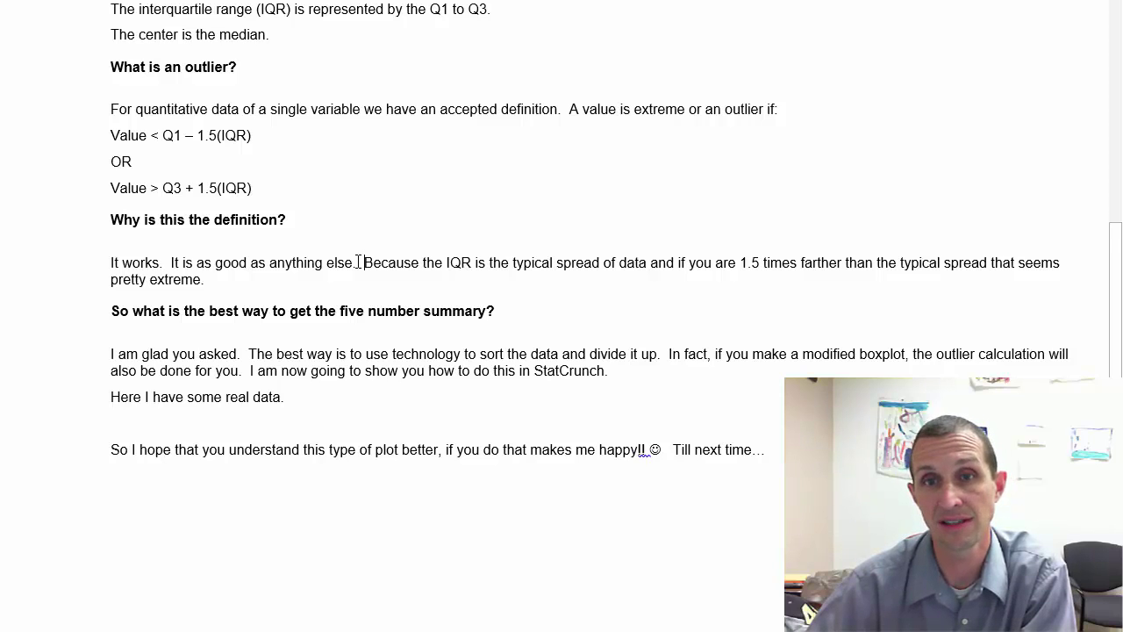
{"action": "left_click_drag", "start_coordinate": [566, 123], "coordinate": [694, 111]}
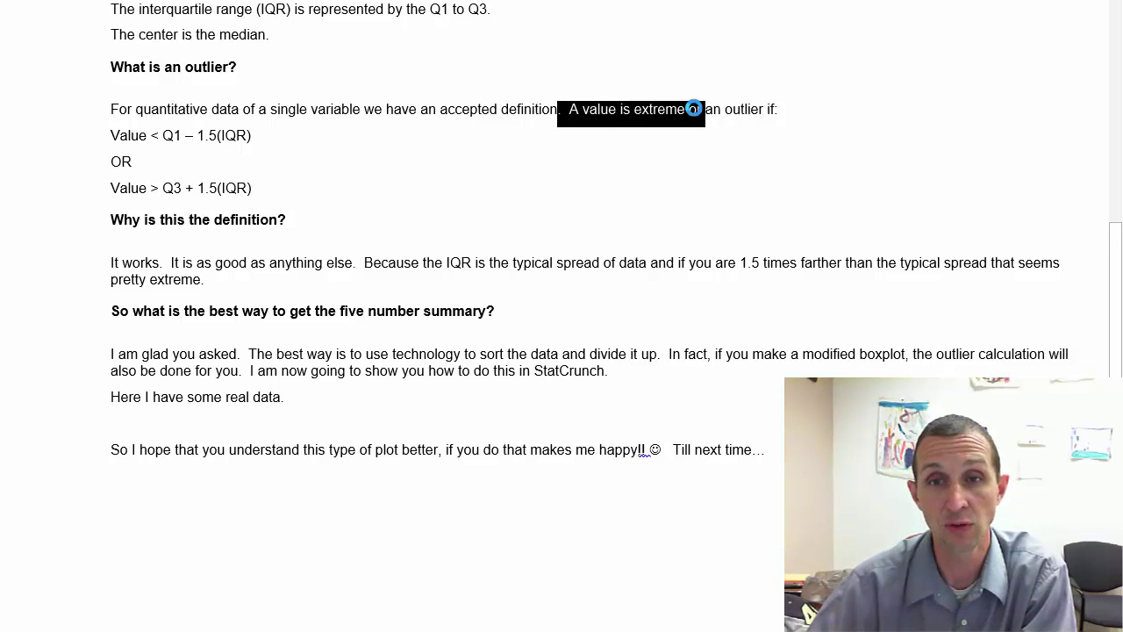
{"action": "left_click", "coordinate": [448, 248]}
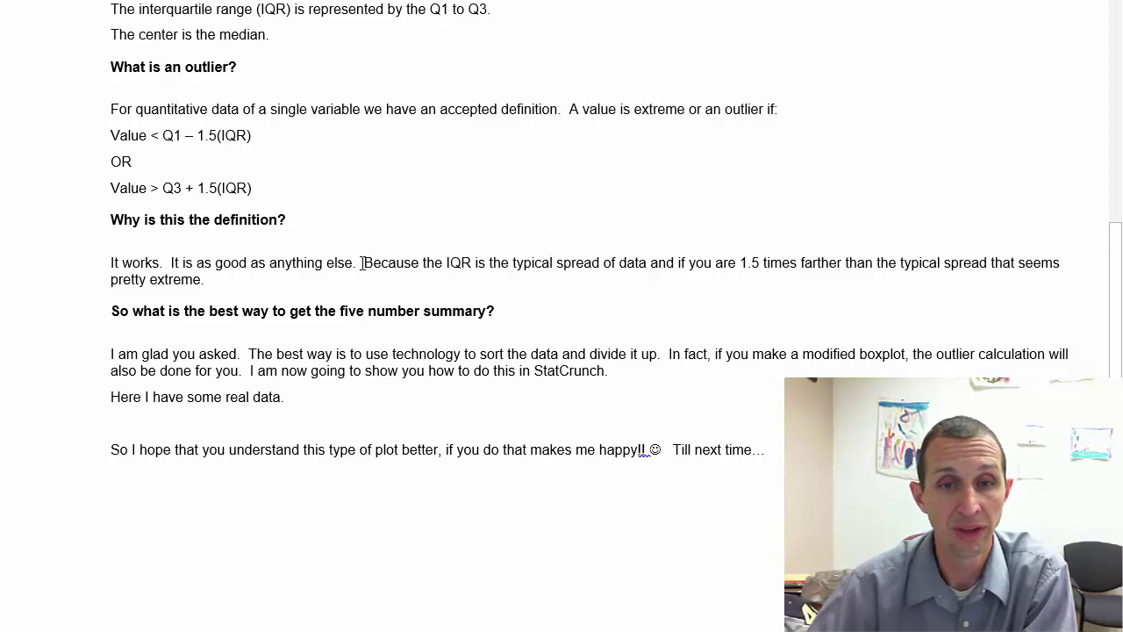
- Read the explanation about the IQR as typical spread, selecting its phrases on 1.5 times farther and pretty extreme
{"action": "left_click_drag", "start_coordinate": [361, 263], "coordinate": [650, 263]}
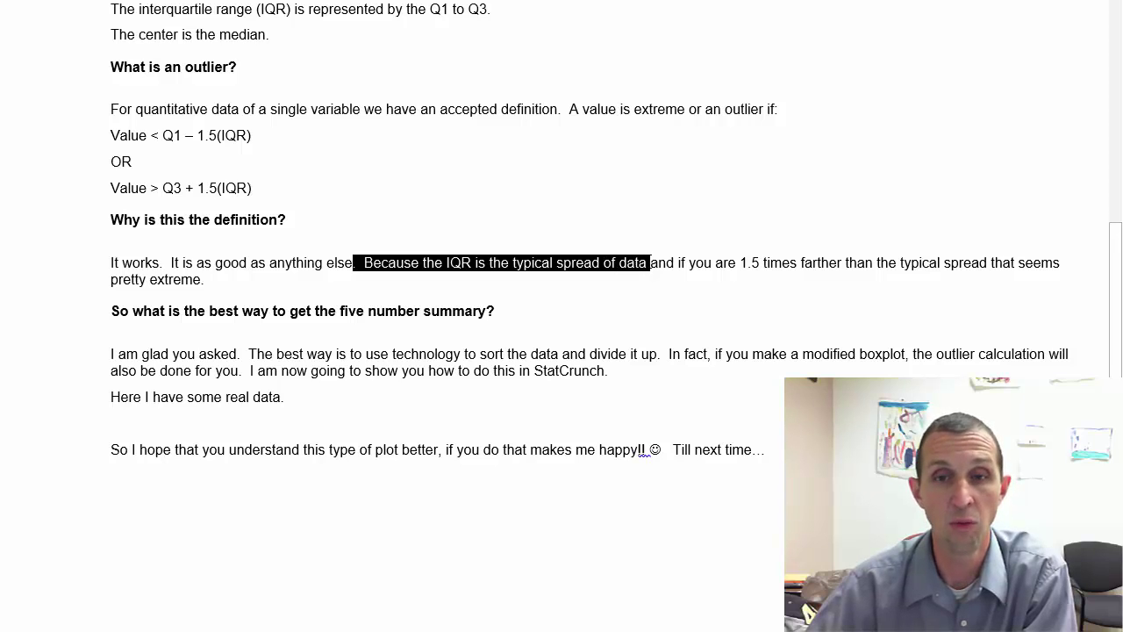
{"action": "left_click_drag", "start_coordinate": [650, 262], "coordinate": [205, 279]}
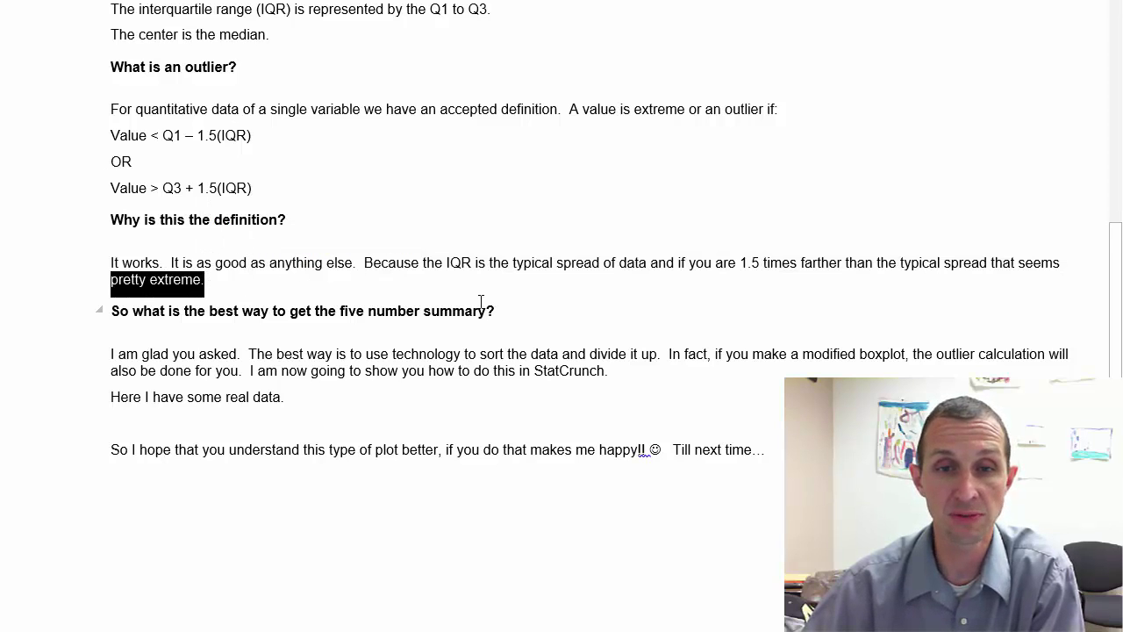
{"action": "left_click_drag", "start_coordinate": [447, 263], "coordinate": [836, 268]}
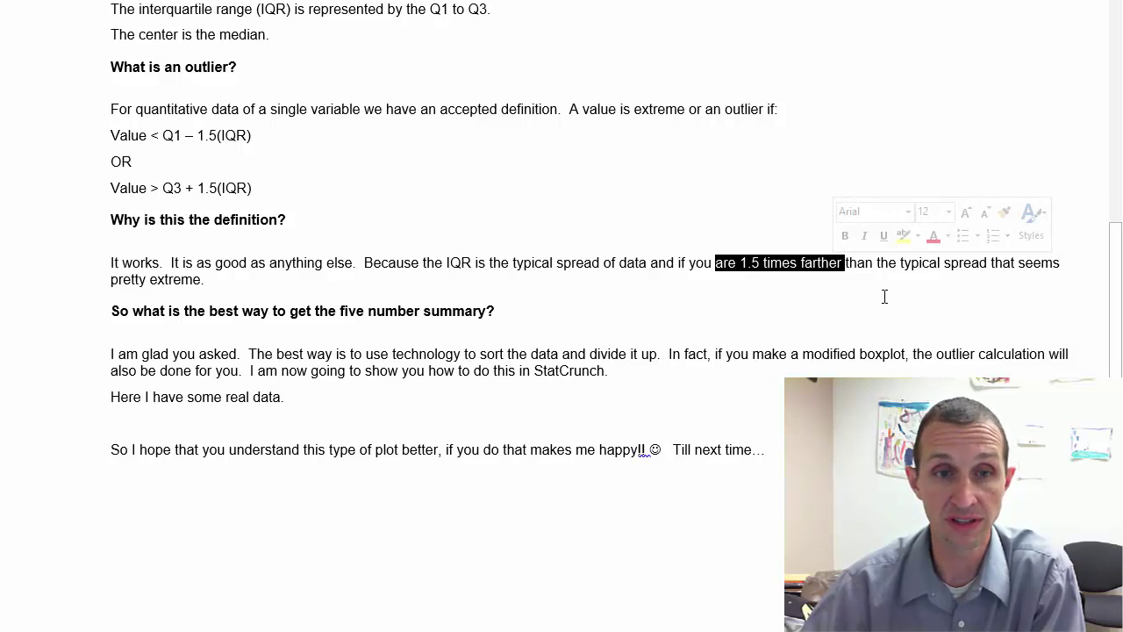
{"action": "left_click_drag", "start_coordinate": [113, 281], "coordinate": [202, 281]}
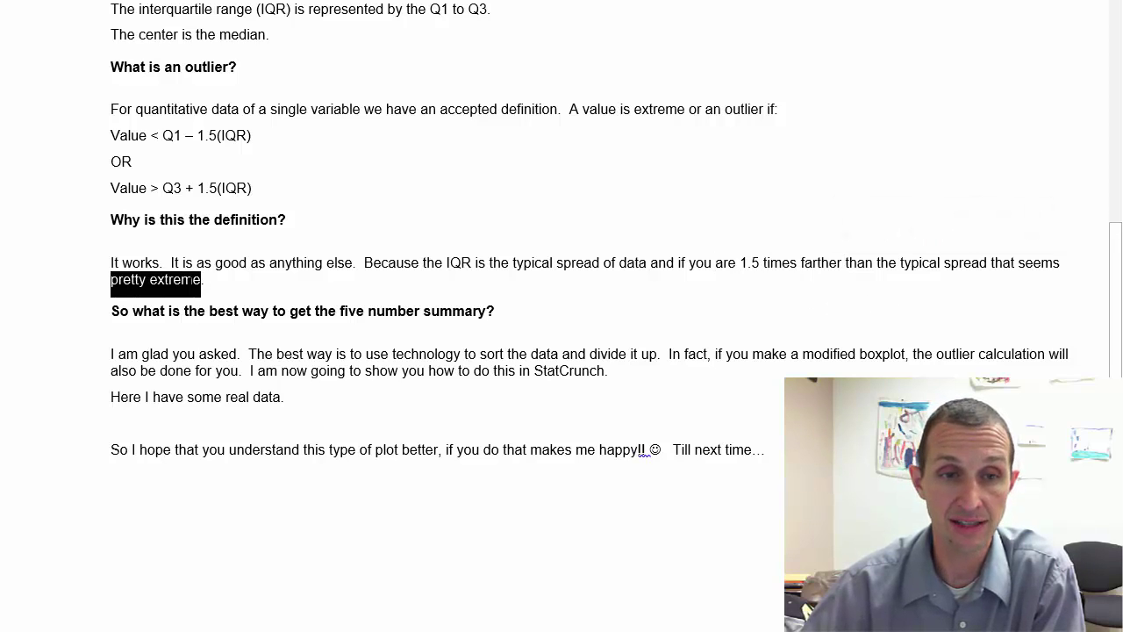
{"action": "left_click", "coordinate": [297, 288]}
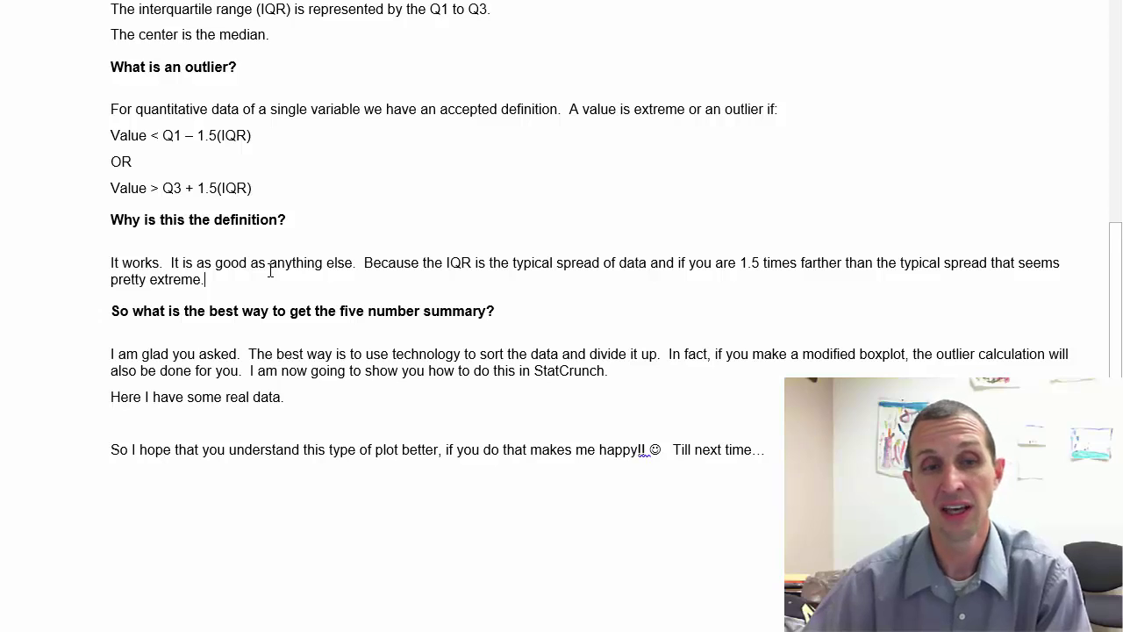
- Go back over the sentences "It works." and "It is as good as anything else" by selecting each again
{"action": "left_click_drag", "start_coordinate": [108, 264], "coordinate": [167, 264]}
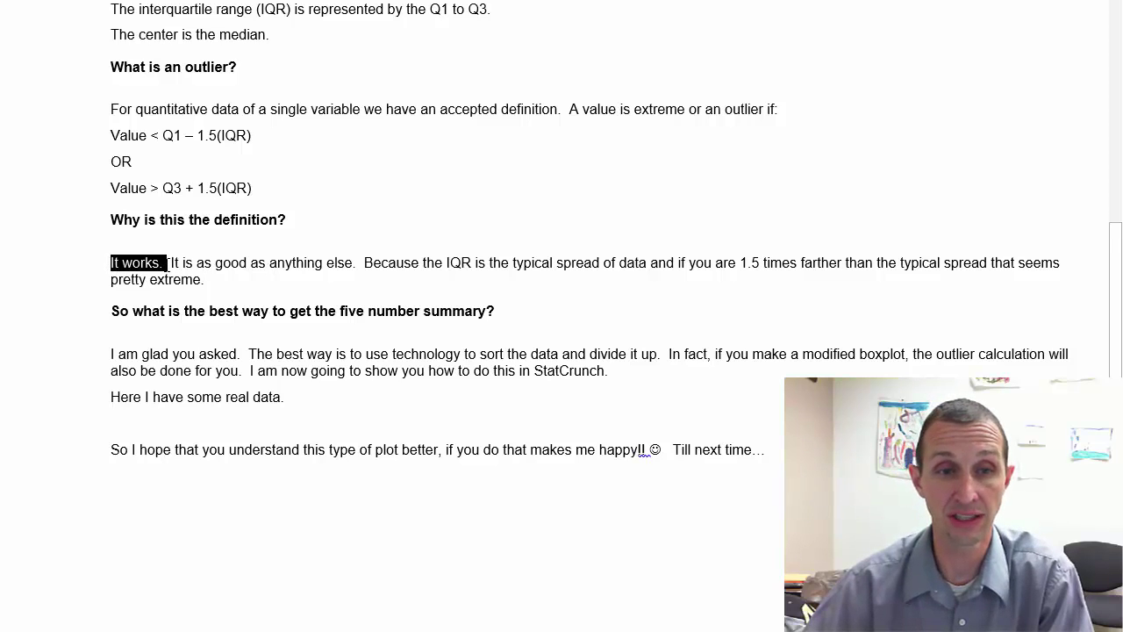
{"action": "left_click", "coordinate": [258, 278]}
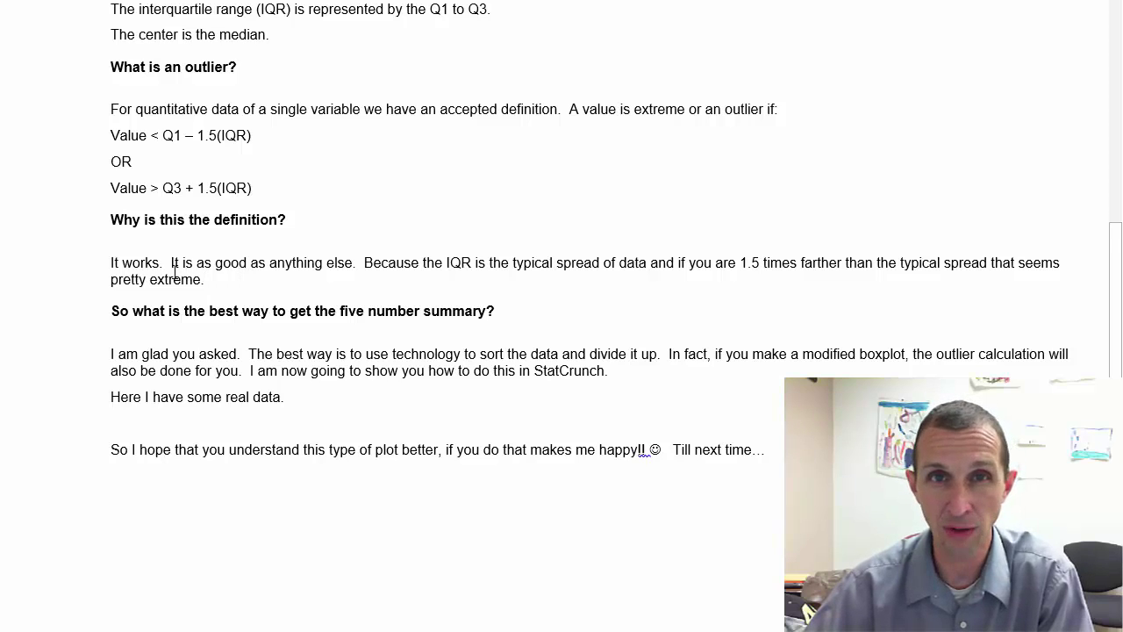
{"action": "left_click_drag", "start_coordinate": [179, 266], "coordinate": [348, 270]}
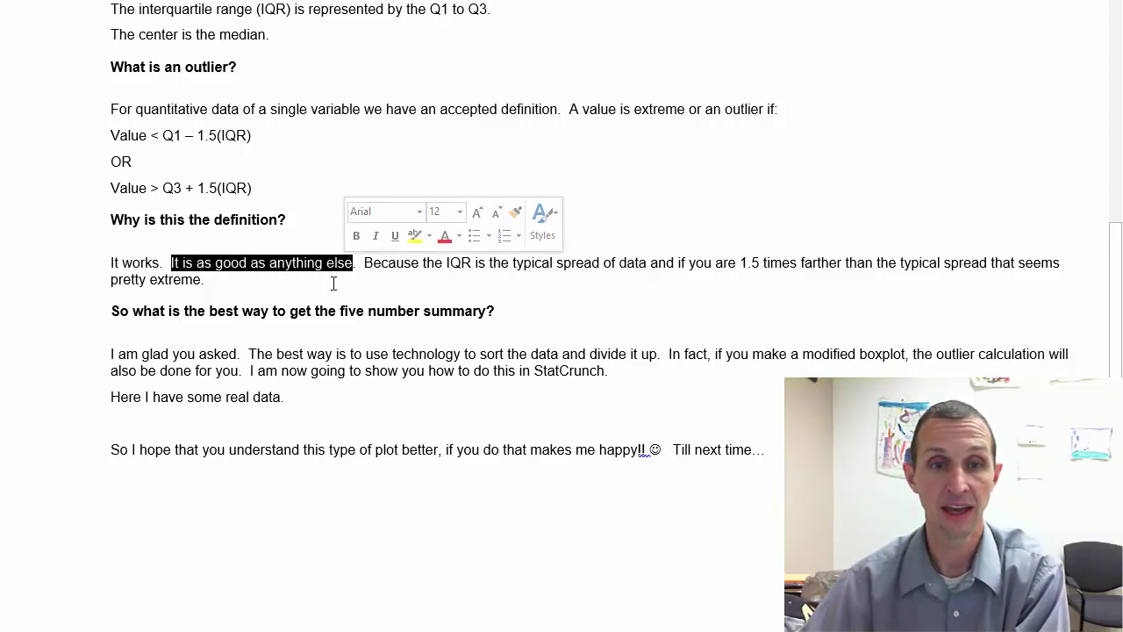
{"action": "left_click", "coordinate": [330, 281]}
- Read the section on the best way to get the five number summary, selecting its heading and the phrases up to the modified boxplot
{"action": "left_click_drag", "start_coordinate": [115, 311], "coordinate": [500, 312]}
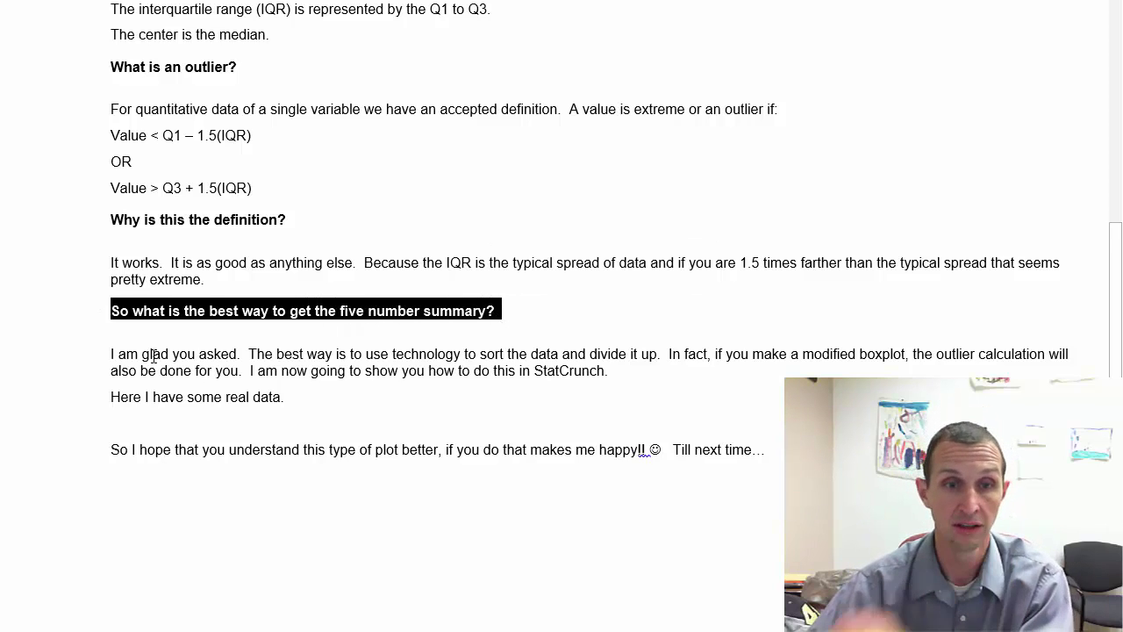
{"action": "left_click_drag", "start_coordinate": [111, 354], "coordinate": [904, 355]}
{"action": "left_click", "coordinate": [673, 354]}
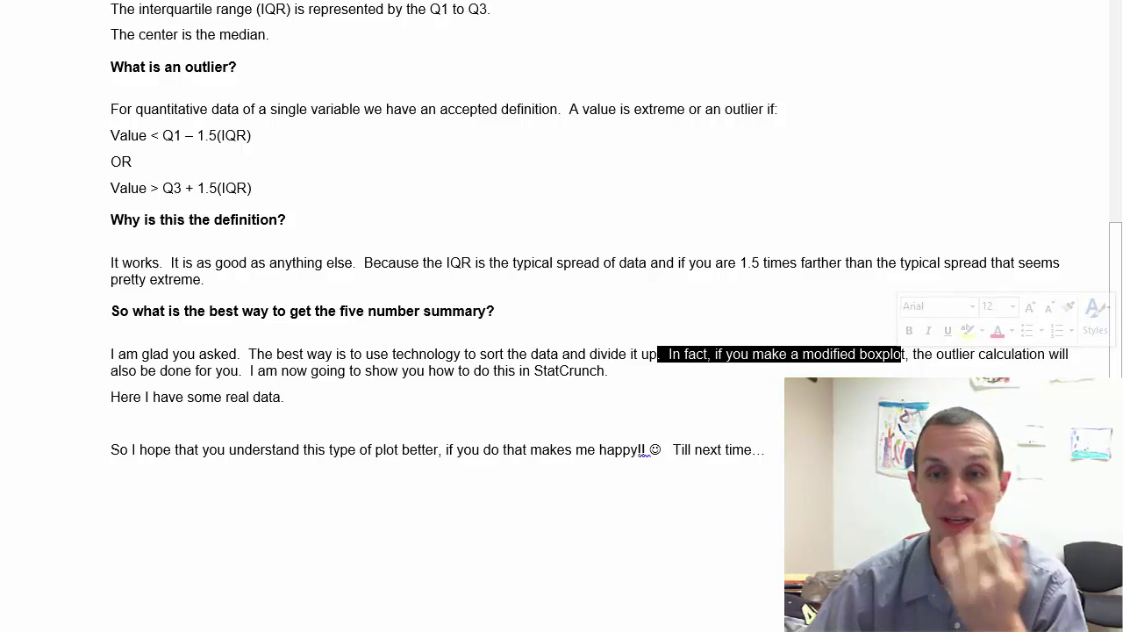
{"action": "left_click", "coordinate": [731, 367]}
{"action": "left_click_drag", "start_coordinate": [717, 354], "coordinate": [905, 355]}
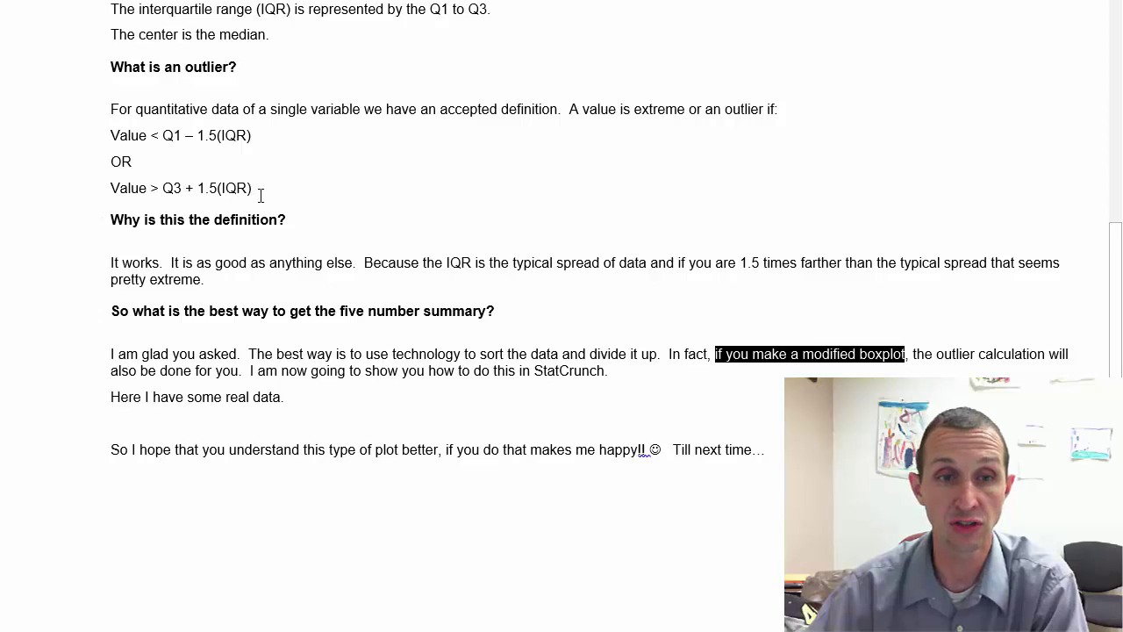
- Revisit the two outlier formulas, selecting Value > Q3 + 1.5(IQR) and Value < Q1 – 1.5(IQR)
{"action": "left_click_drag", "start_coordinate": [260, 191], "coordinate": [109, 190]}
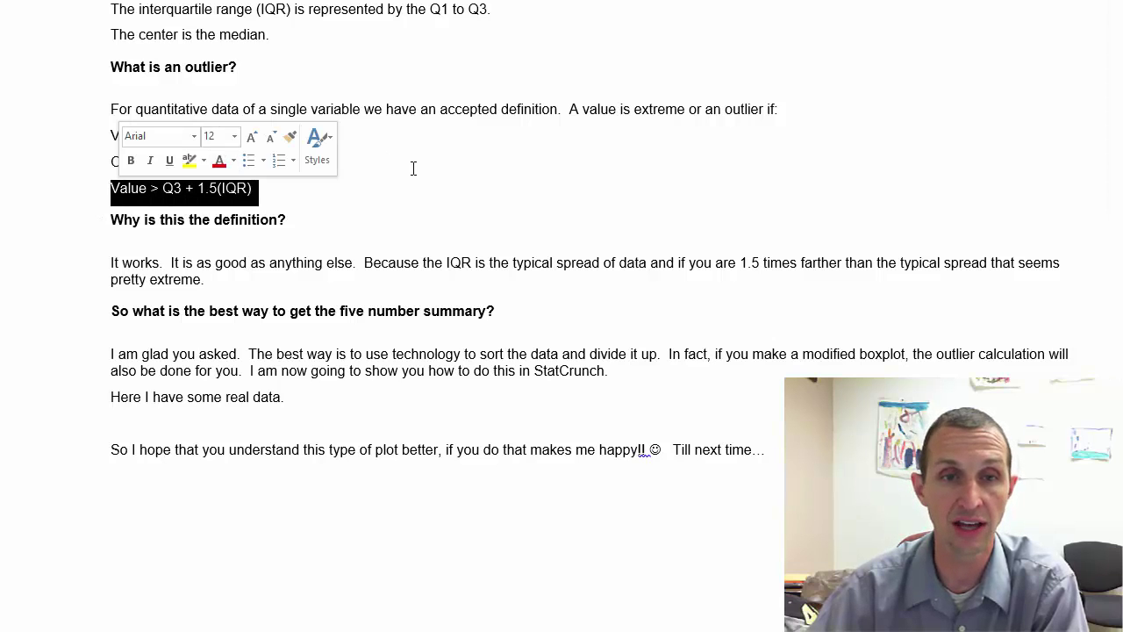
{"action": "left_click", "coordinate": [310, 156]}
{"action": "left_click_drag", "start_coordinate": [254, 137], "coordinate": [109, 138]}
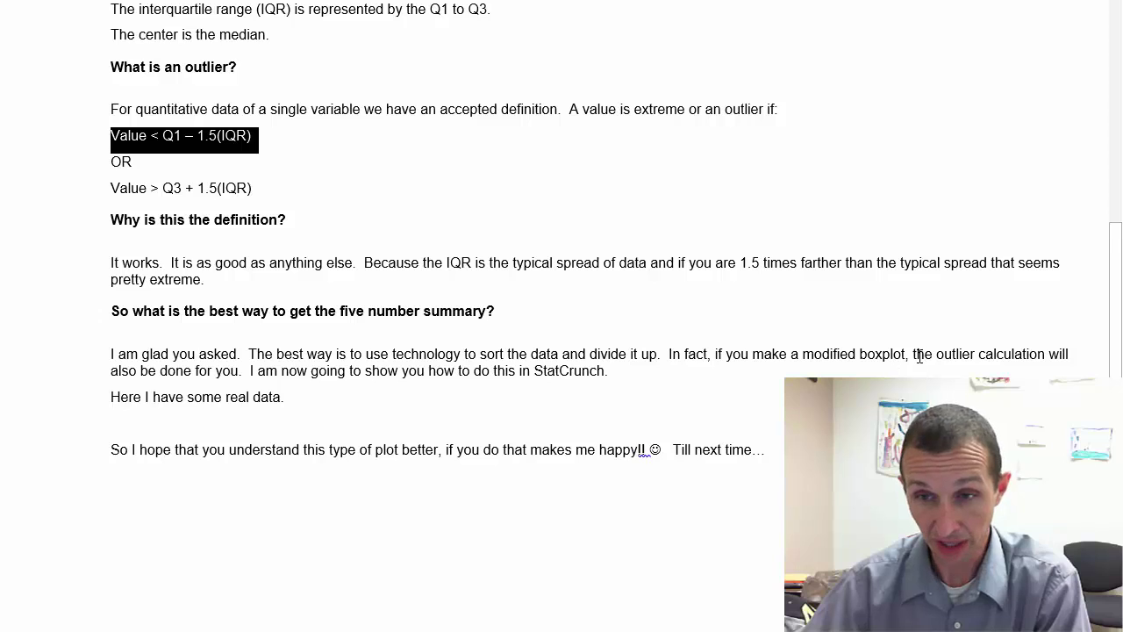
- Read the closing text on the automatic outlier calculation, the StatCrunch demonstration and the real data by selecting each line
{"action": "left_click_drag", "start_coordinate": [918, 356], "coordinate": [1046, 360]}
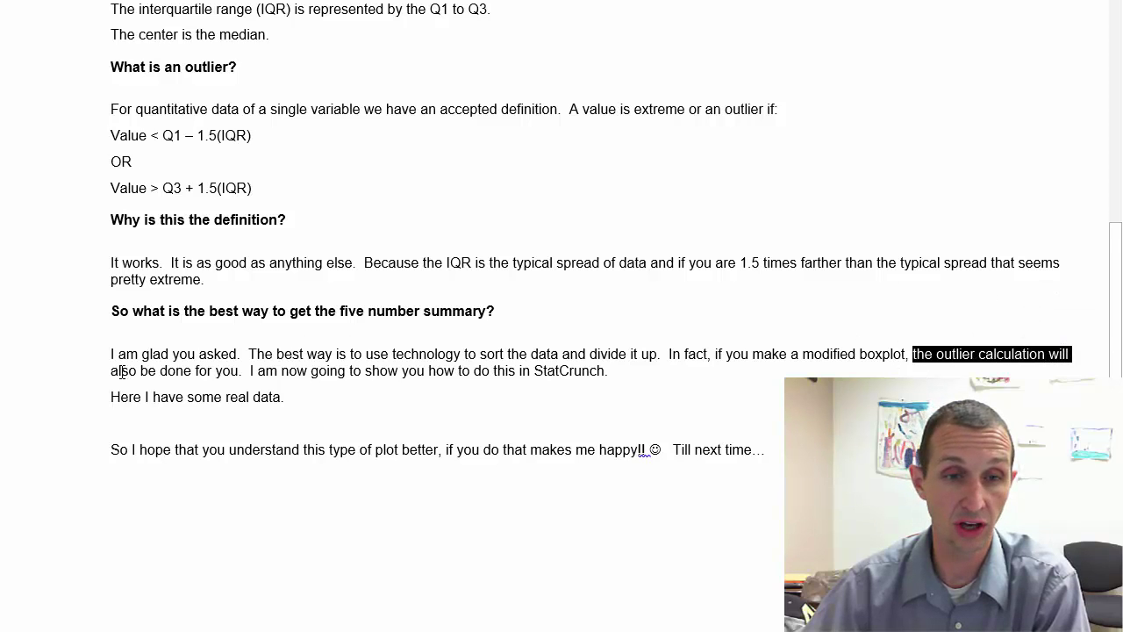
{"action": "left_click_drag", "start_coordinate": [112, 373], "coordinate": [602, 377]}
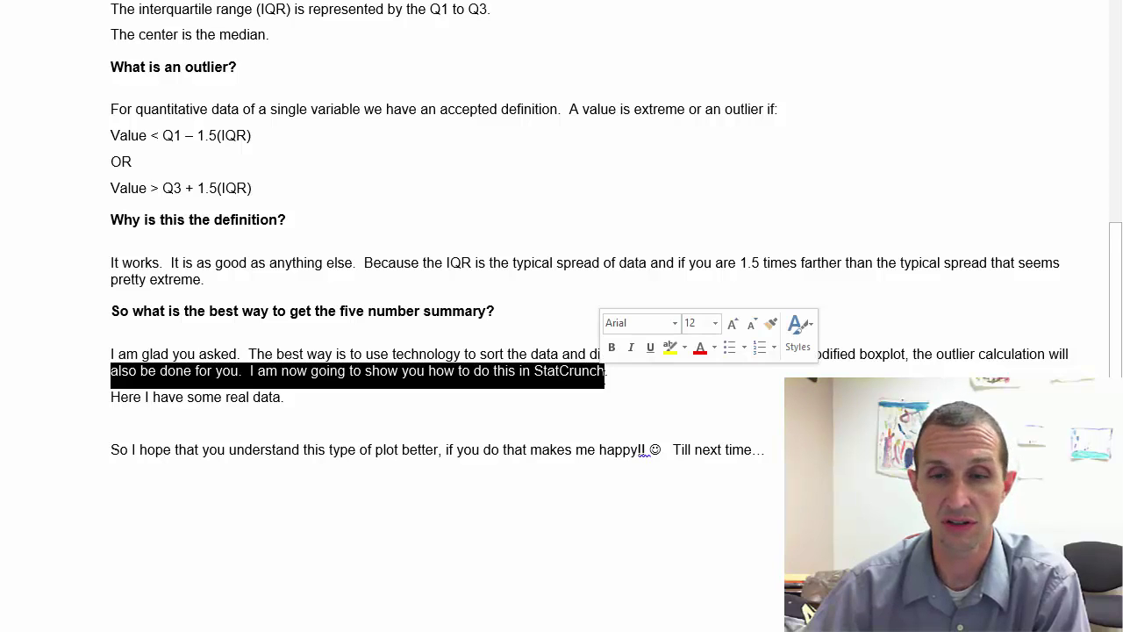
{"action": "left_click", "coordinate": [614, 378]}
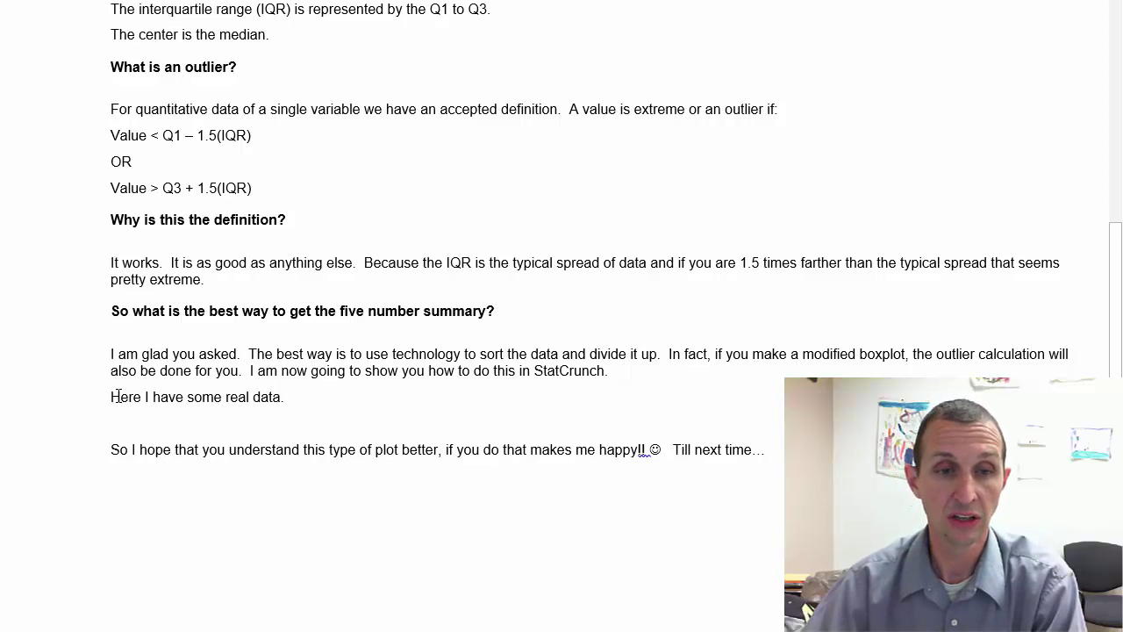
{"action": "left_click_drag", "start_coordinate": [117, 397], "coordinate": [299, 408]}
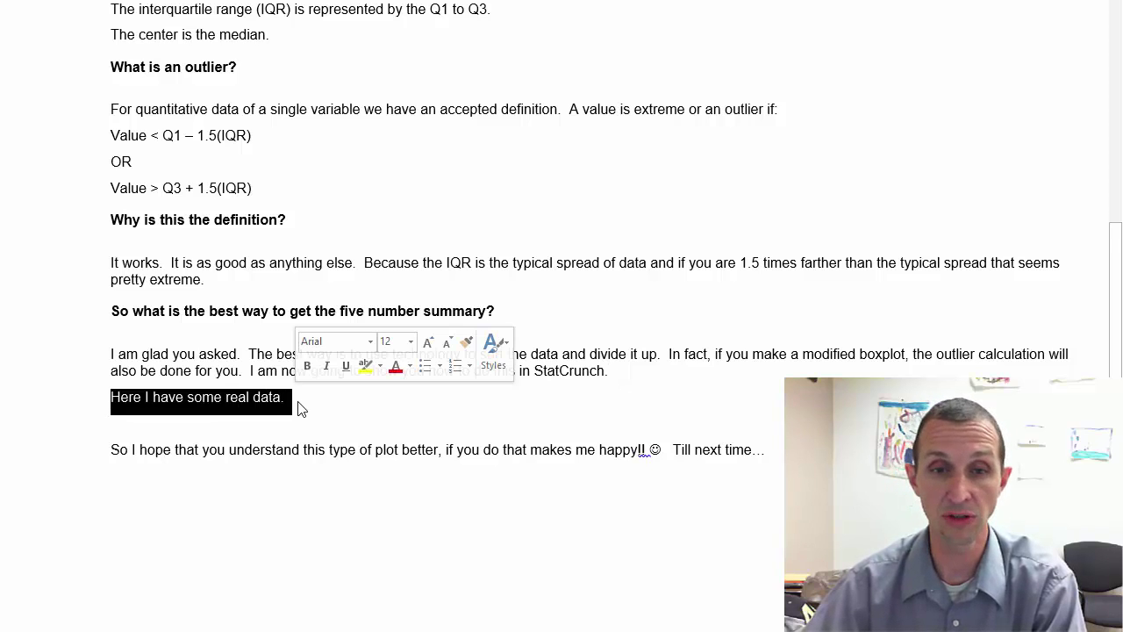
- Switch to the Epilepsy Drug Versus Placebo data in StatCrunch and widen the Seizures at Follow-Ups column to fit its full heading
{"action": "key", "text": "alt+Tab"}
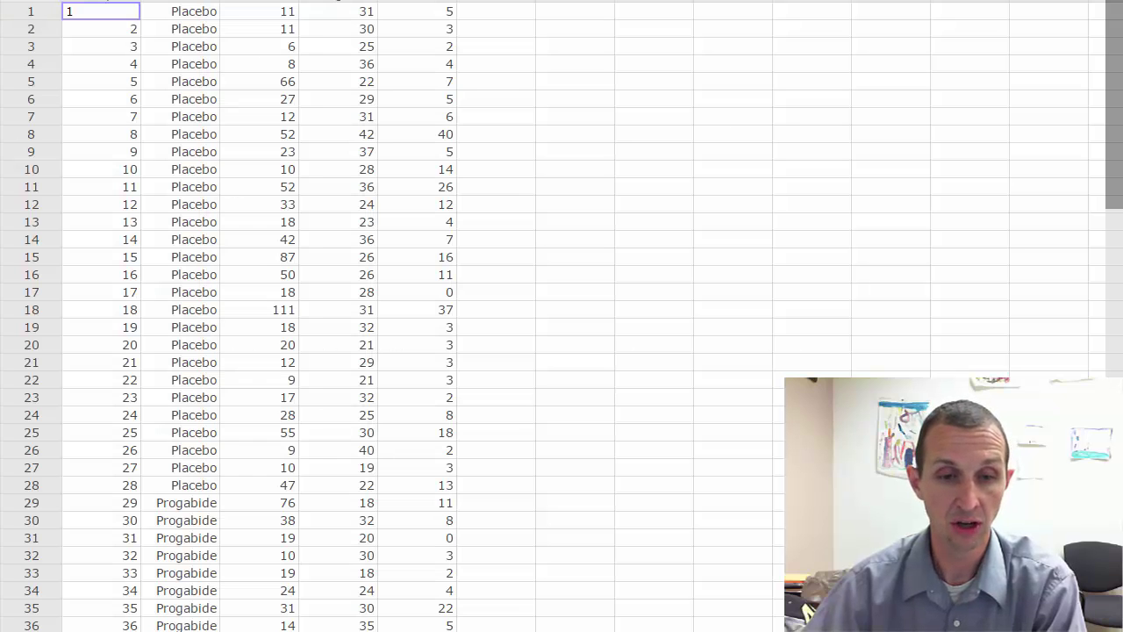
{"action": "left_click", "coordinate": [521, 297]}
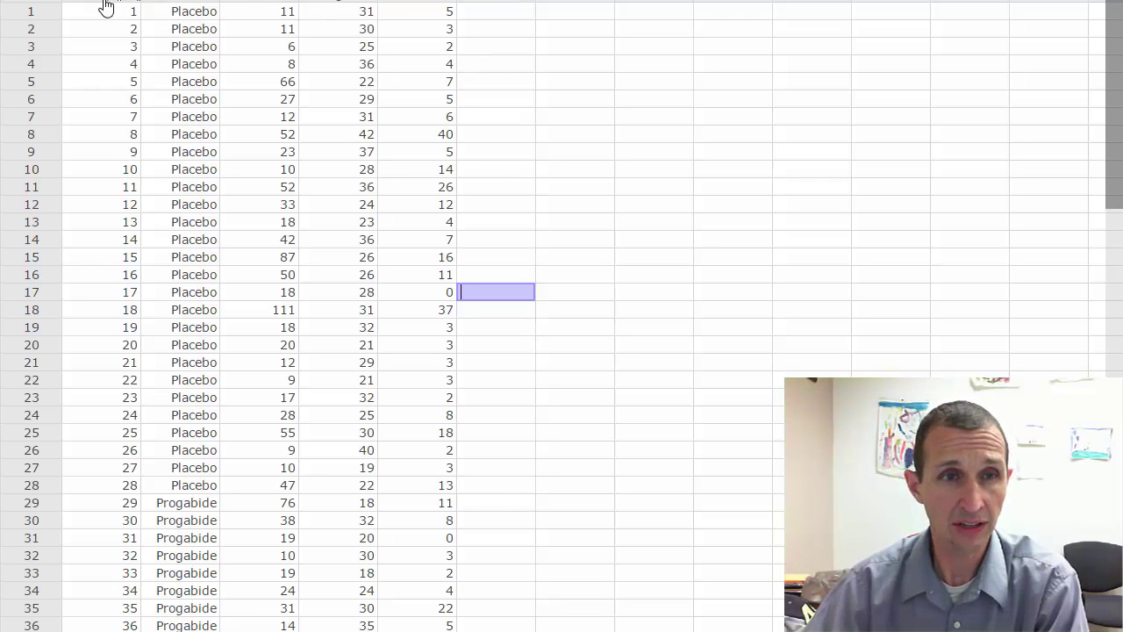
{"action": "scroll", "coordinate": [22, 9], "scroll_direction": "up", "scroll_amount": 2}
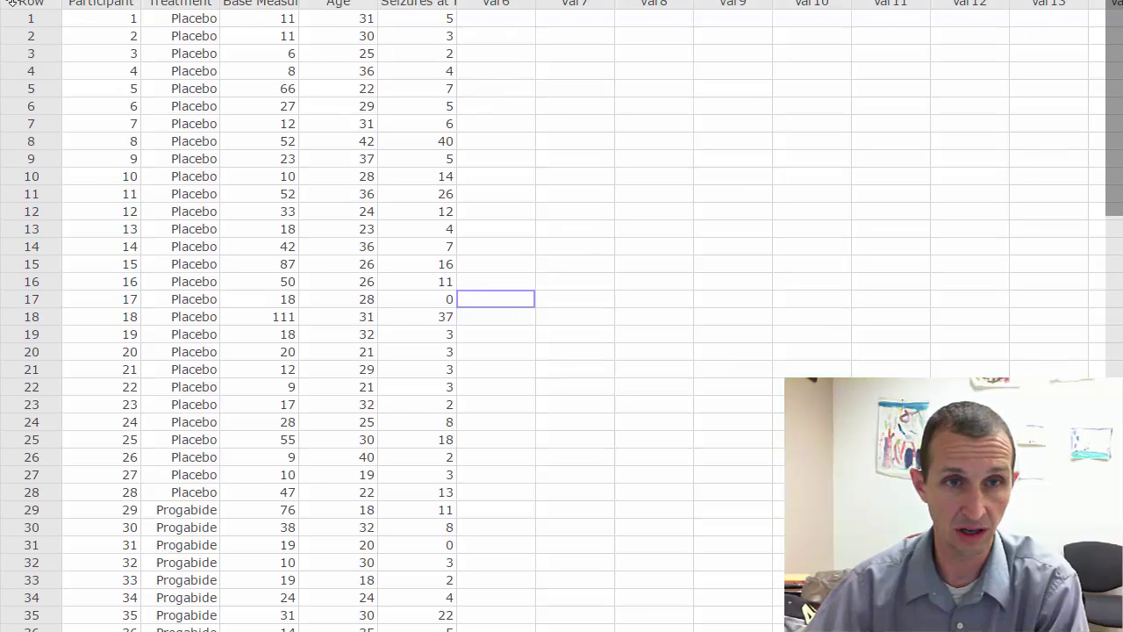
{"action": "scroll", "coordinate": [29, 3], "scroll_direction": "up", "scroll_amount": 1}
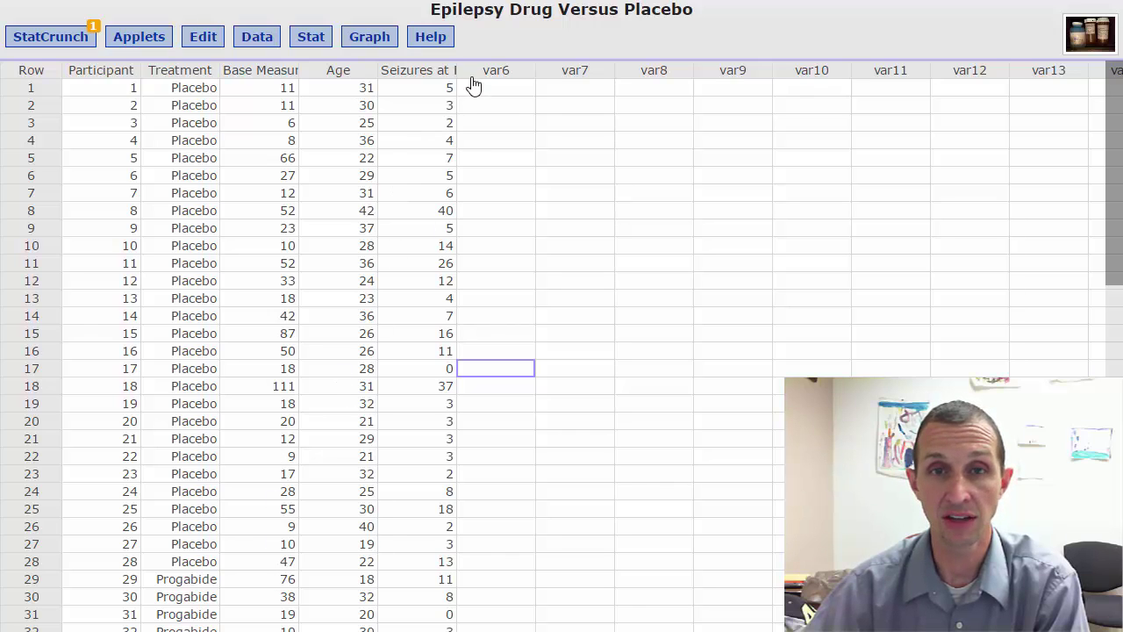
{"action": "left_click_drag", "start_coordinate": [456, 70], "coordinate": [534, 70]}
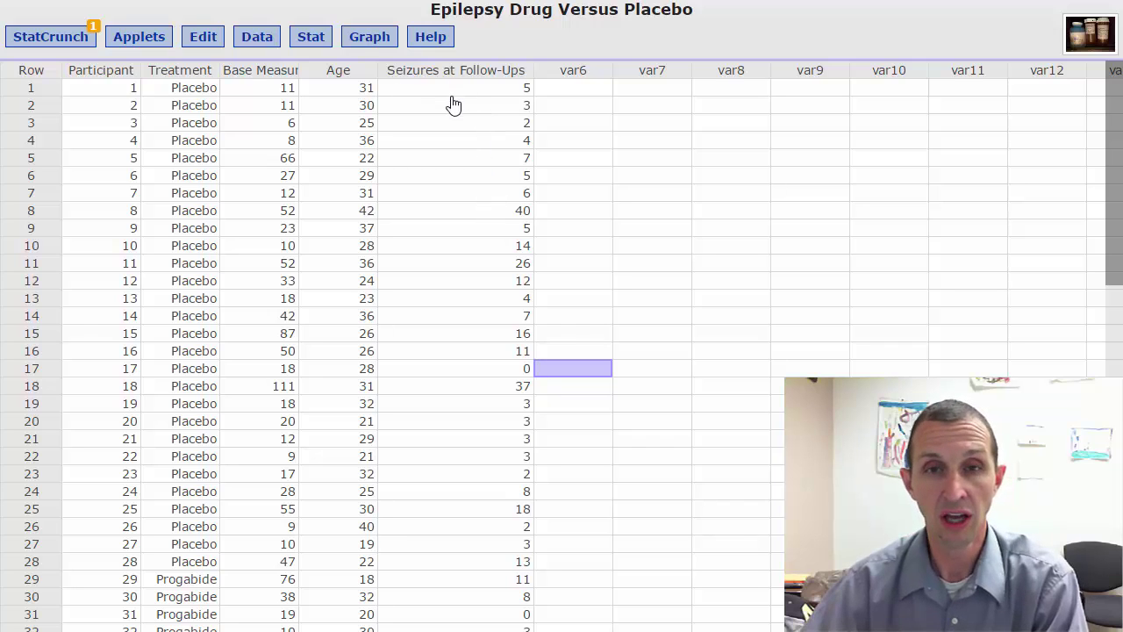
- Examine the Seizures at Follow-Ups values across the Placebo and Progabide participants' rows
{"action": "scroll", "coordinate": [484, 507], "scroll_direction": "down", "scroll_amount": 3}
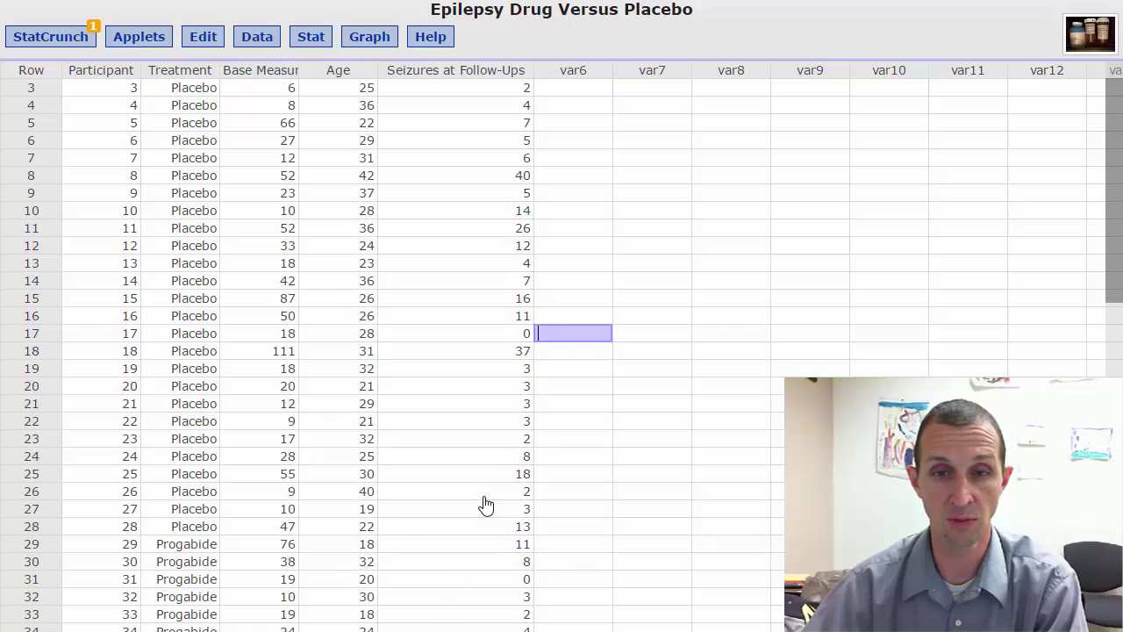
{"action": "scroll", "coordinate": [484, 500], "scroll_direction": "up", "scroll_amount": 3}
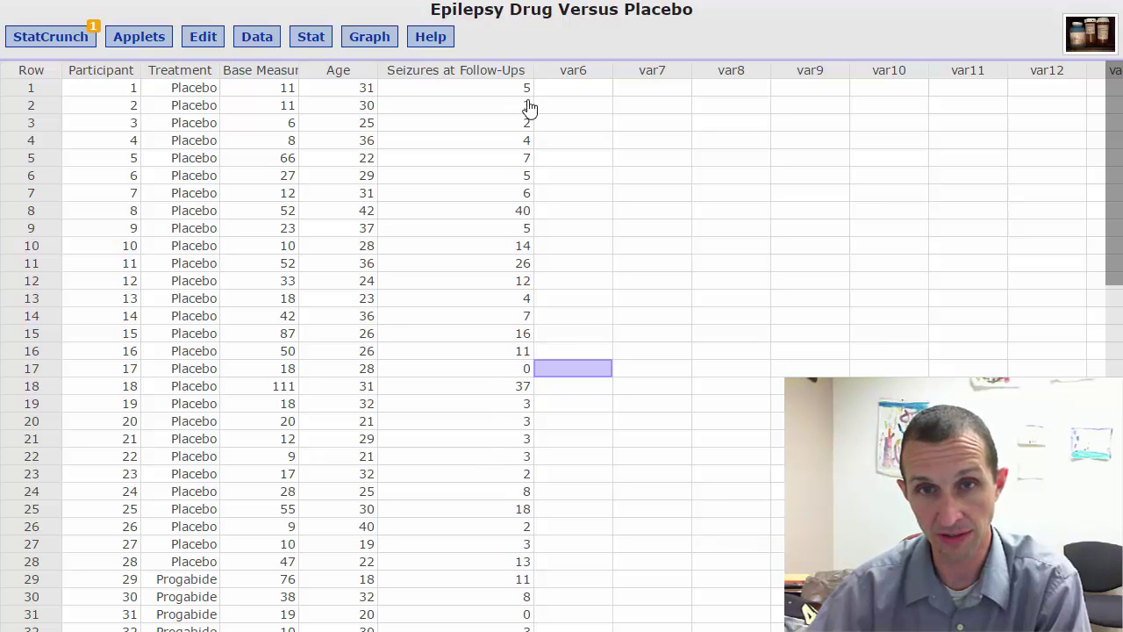
{"action": "scroll", "coordinate": [514, 408], "scroll_direction": "down", "scroll_amount": 5}
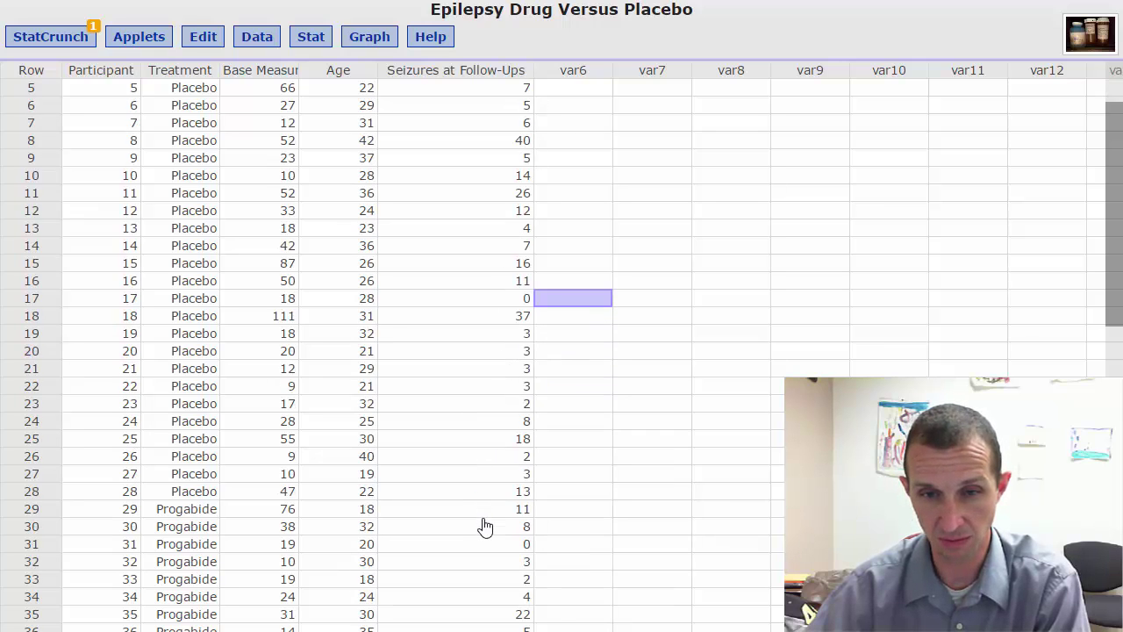
{"action": "scroll", "coordinate": [489, 526], "scroll_direction": "down", "scroll_amount": 4}
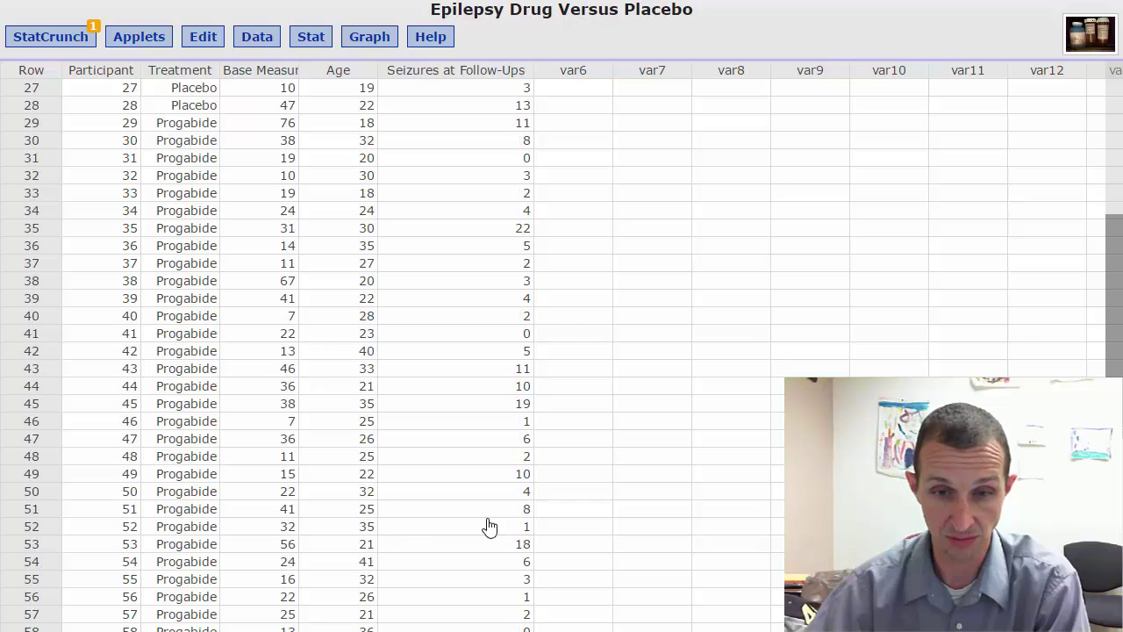
{"action": "scroll", "coordinate": [489, 527], "scroll_direction": "up", "scroll_amount": 4}
{"action": "scroll", "coordinate": [489, 527], "scroll_direction": "up", "scroll_amount": 4}
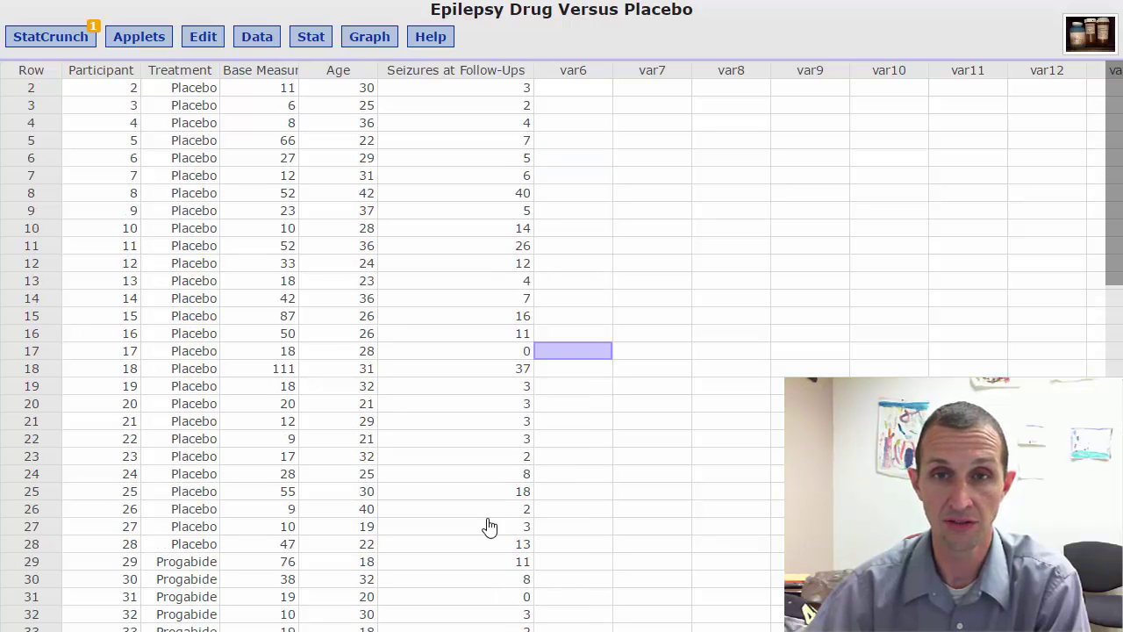
- Create histograms of the Seizures at Follow-Ups column, grouped by Treatment
{"action": "left_click", "coordinate": [364, 38]}
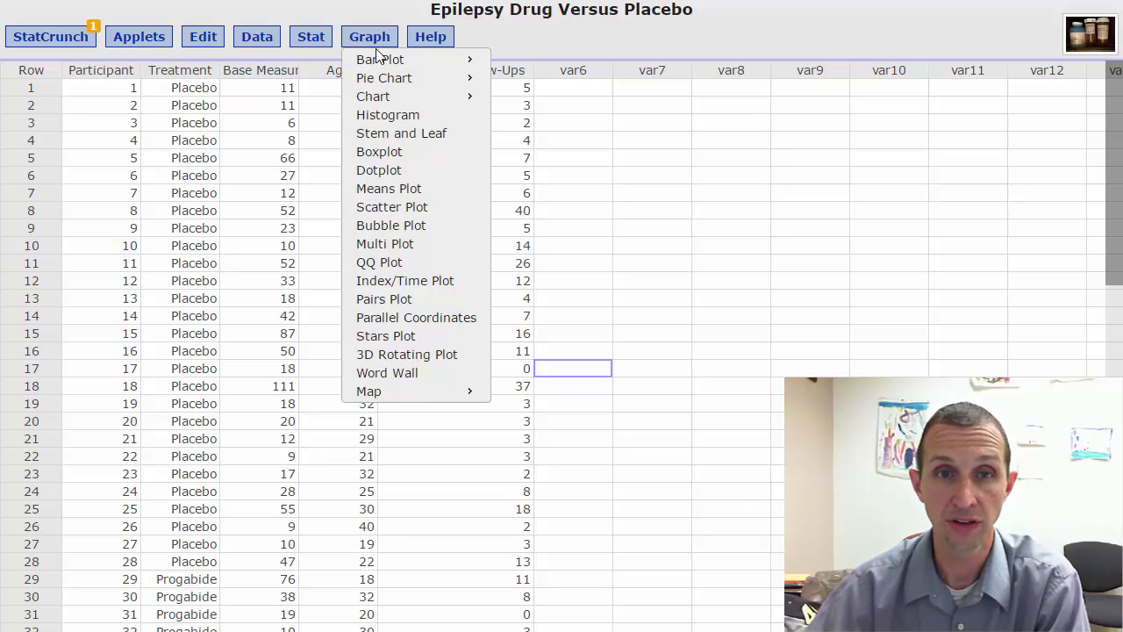
{"action": "left_click", "coordinate": [407, 120]}
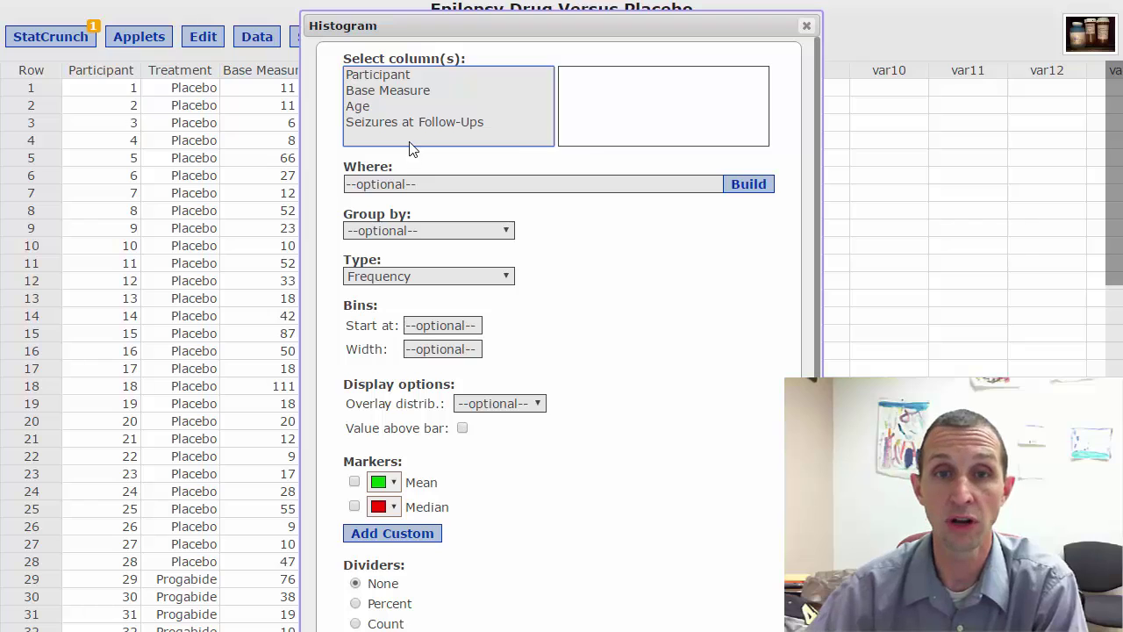
{"action": "left_click", "coordinate": [409, 124]}
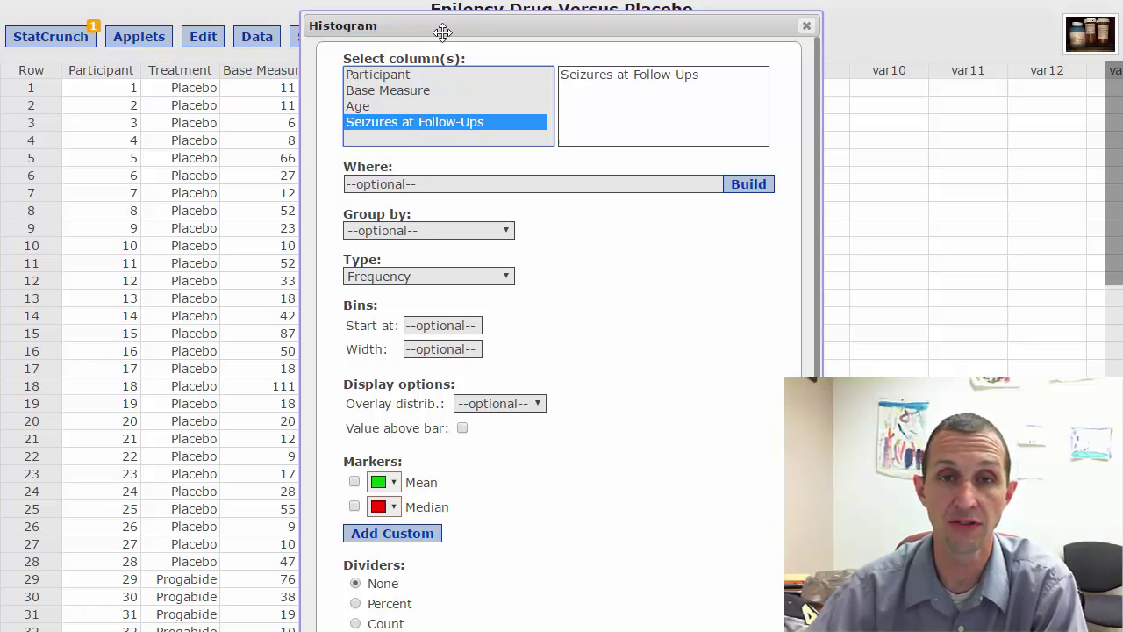
{"action": "left_click_drag", "start_coordinate": [451, 26], "coordinate": [701, 24]}
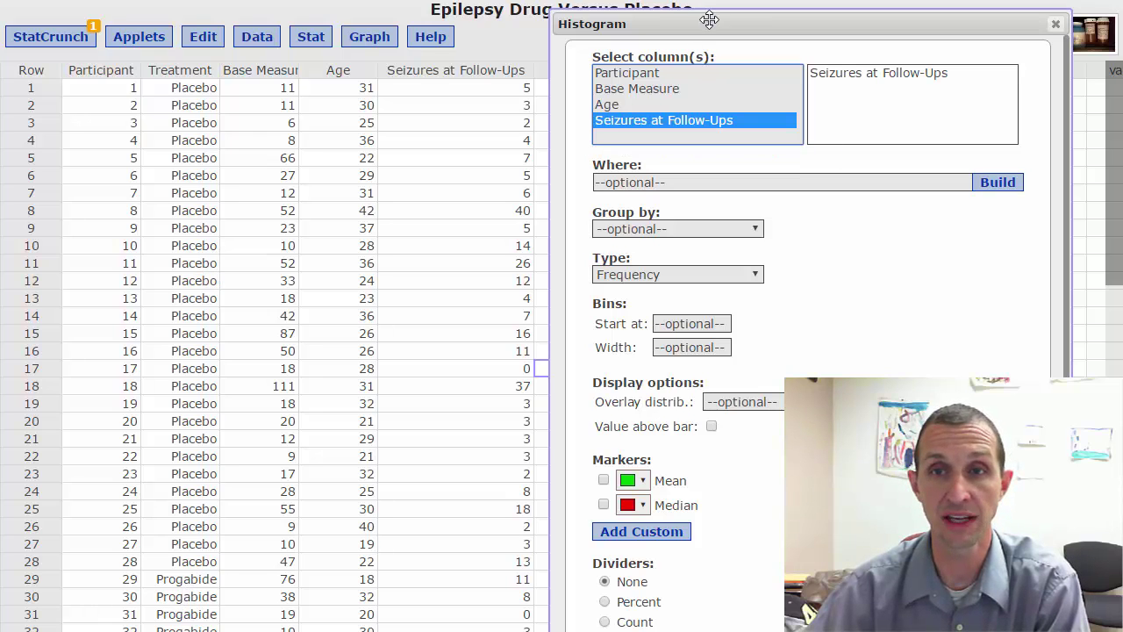
{"action": "left_click_drag", "start_coordinate": [709, 20], "coordinate": [471, 18]}
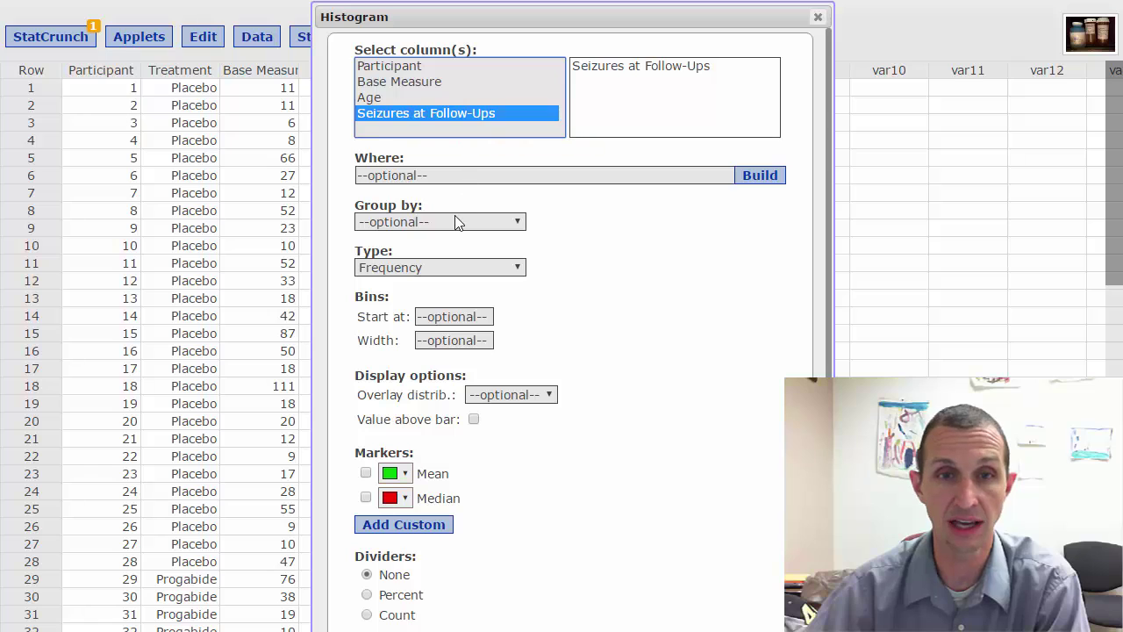
{"action": "left_click", "coordinate": [408, 222]}
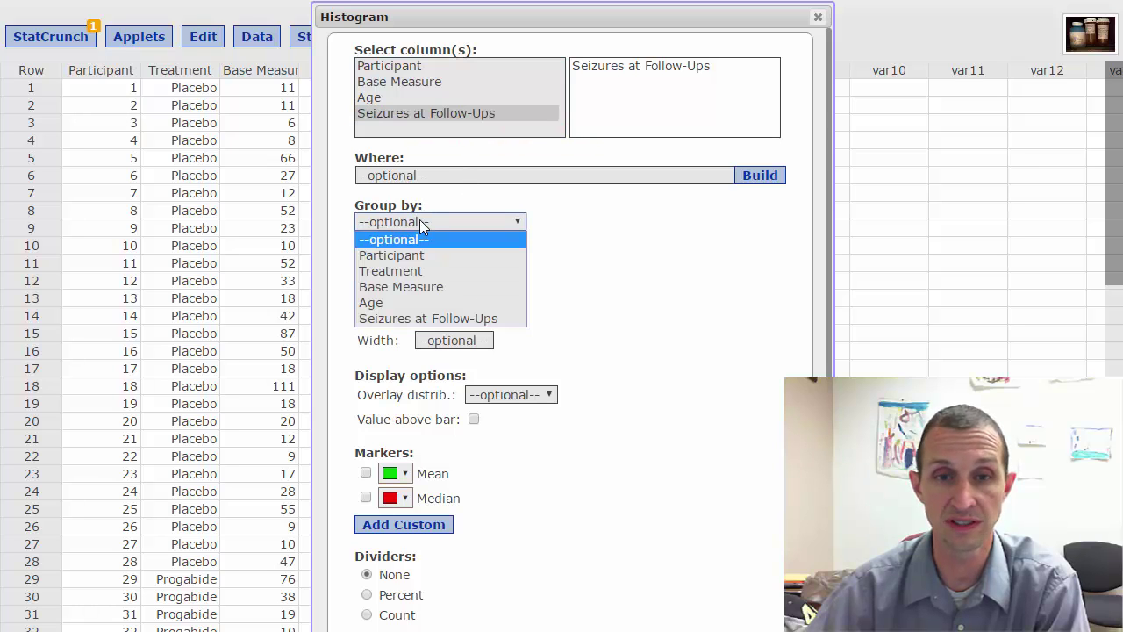
{"action": "left_click", "coordinate": [406, 271]}
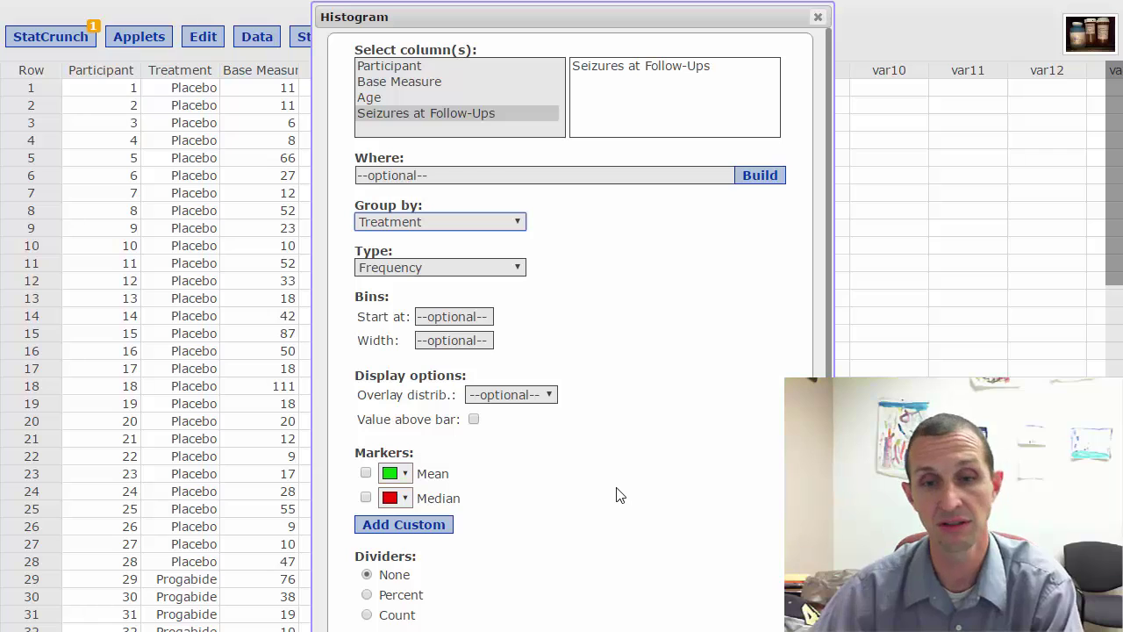
{"action": "scroll", "coordinate": [617, 494], "scroll_direction": "down", "scroll_amount": 3}
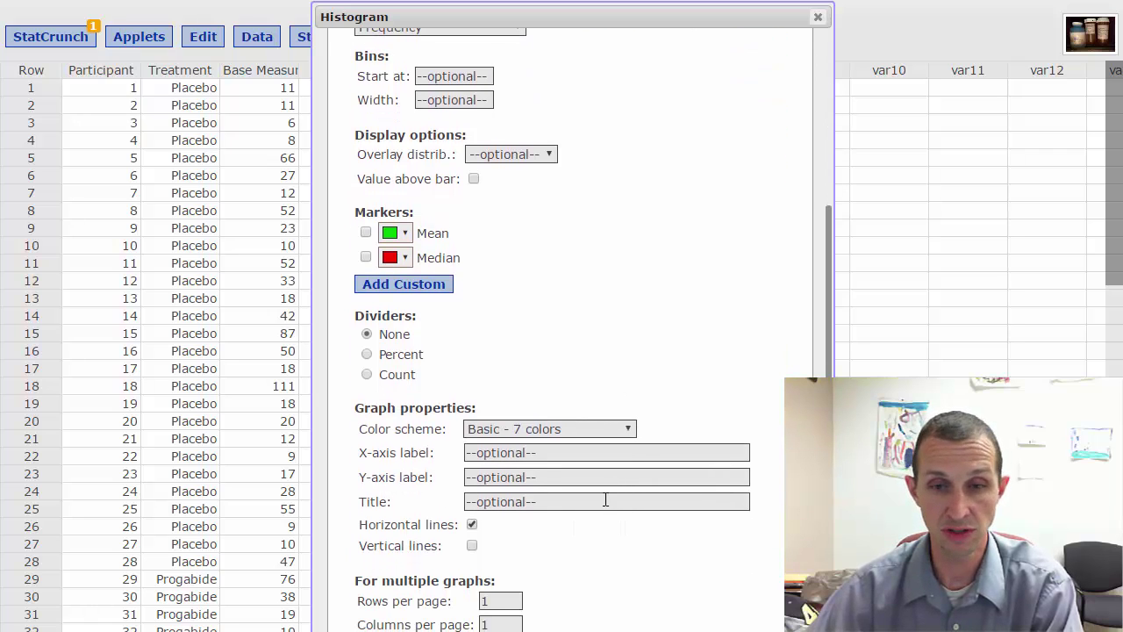
{"action": "left_click_drag", "start_coordinate": [554, 8], "coordinate": [554, 4]}
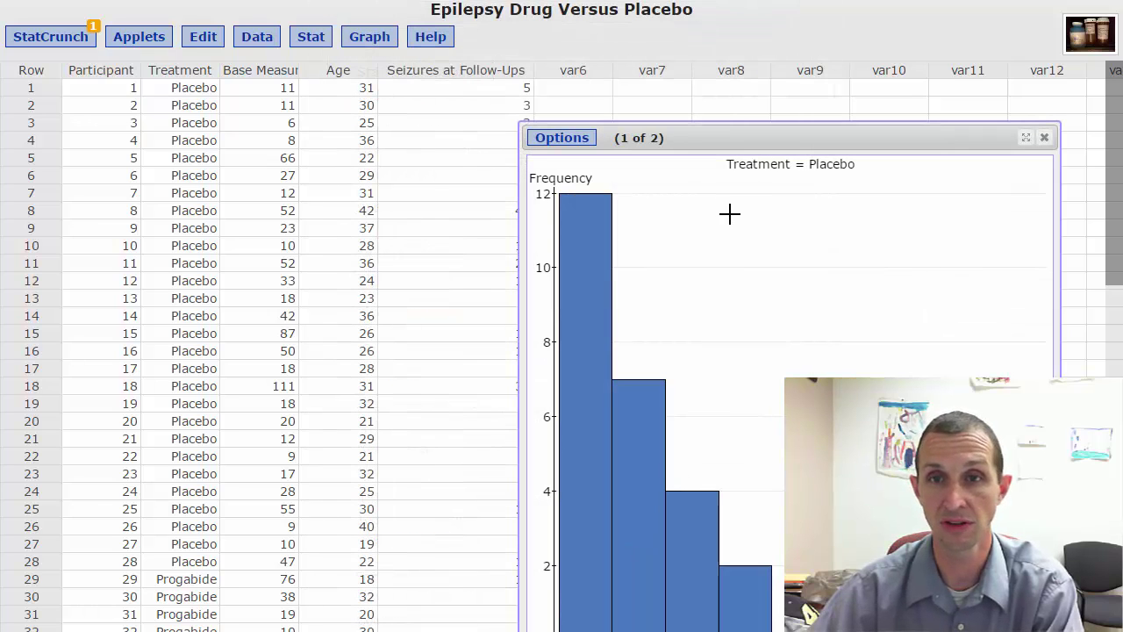
- Examine the Placebo histogram and the Progabide histogram of seizures at follow-ups for extreme values, and close the graph window
{"action": "left_click_drag", "start_coordinate": [769, 138], "coordinate": [474, 103]}
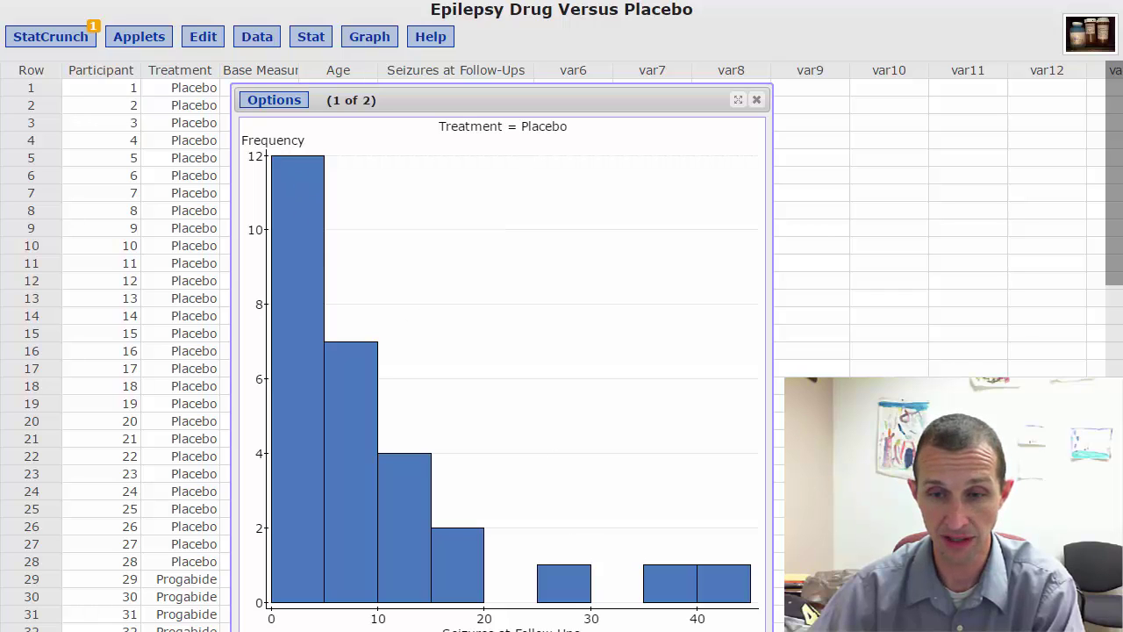
{"action": "left_click_drag", "start_coordinate": [602, 95], "coordinate": [625, 36]}
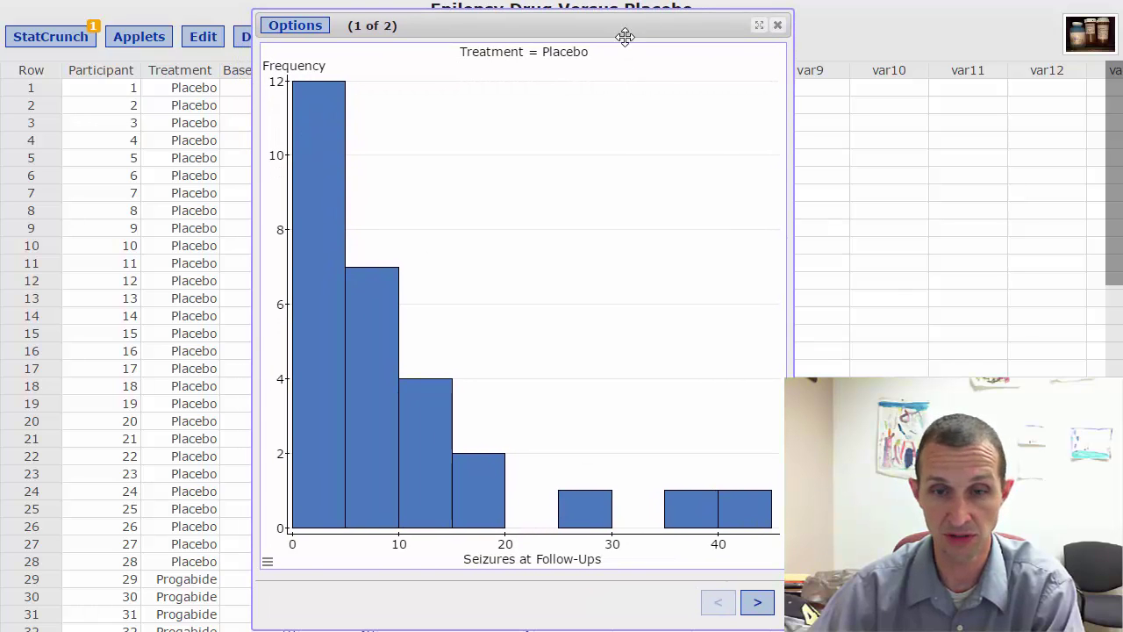
{"action": "left_click", "coordinate": [757, 604]}
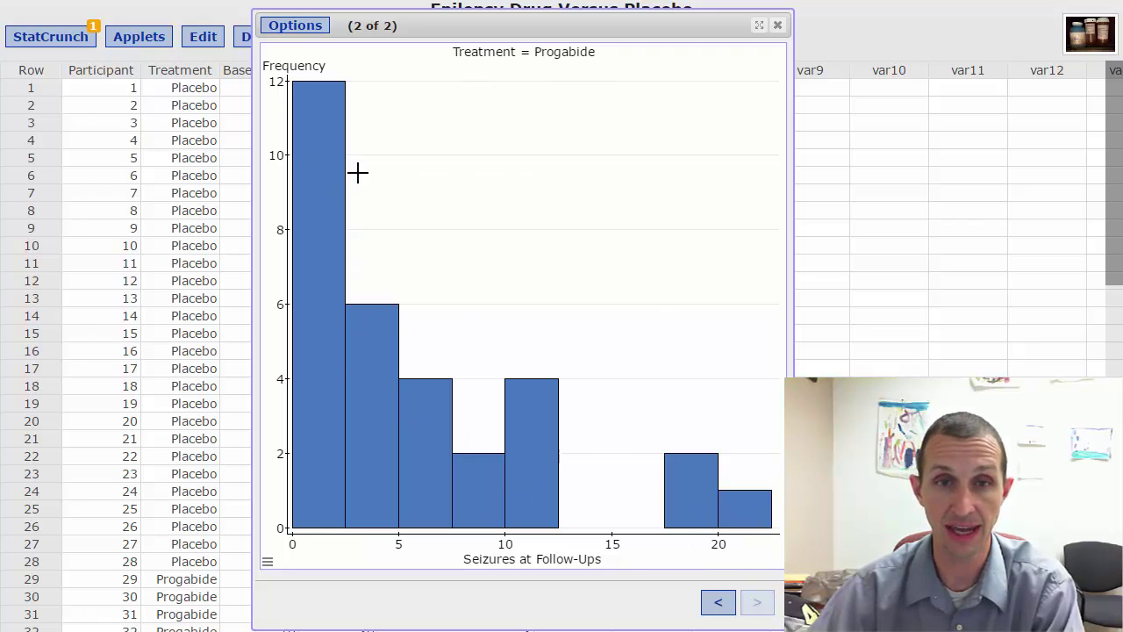
{"action": "mouse_move", "coordinate": [732, 504]}
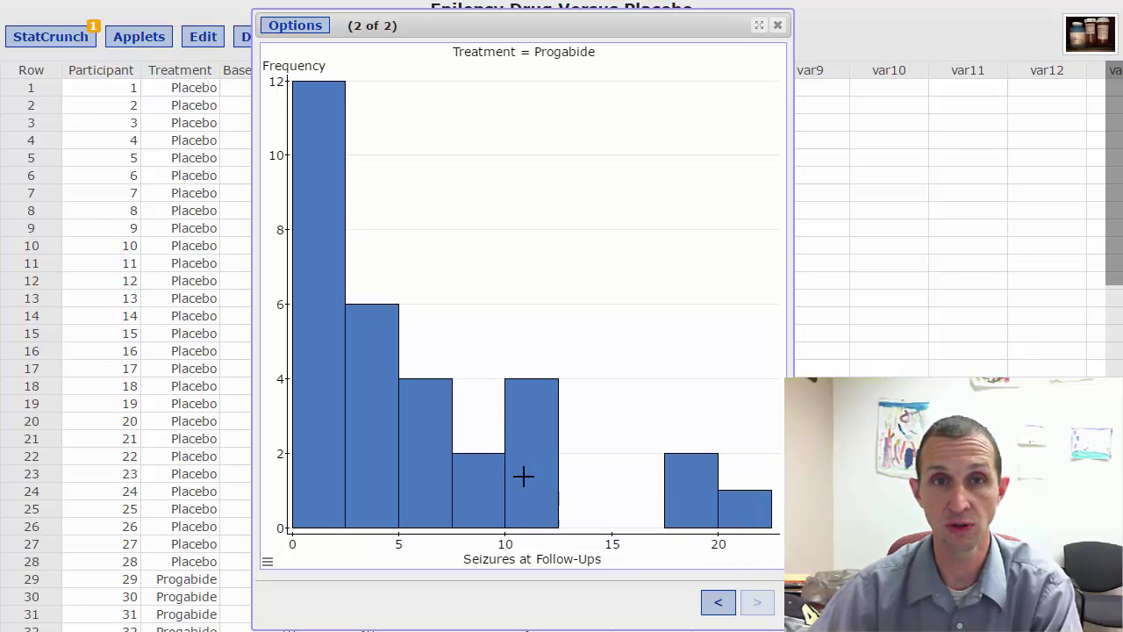
{"action": "left_click", "coordinate": [778, 26]}
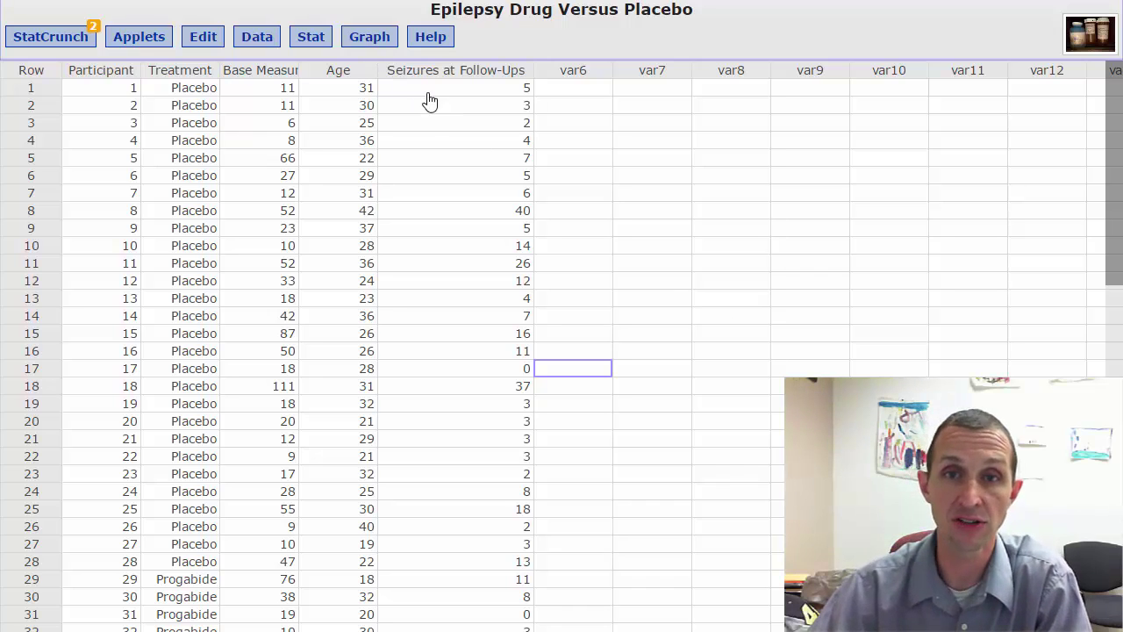
- Revisit participant 18's Seizures at Follow-Ups value in the data table by selecting its cell
{"action": "left_click", "coordinate": [496, 388]}
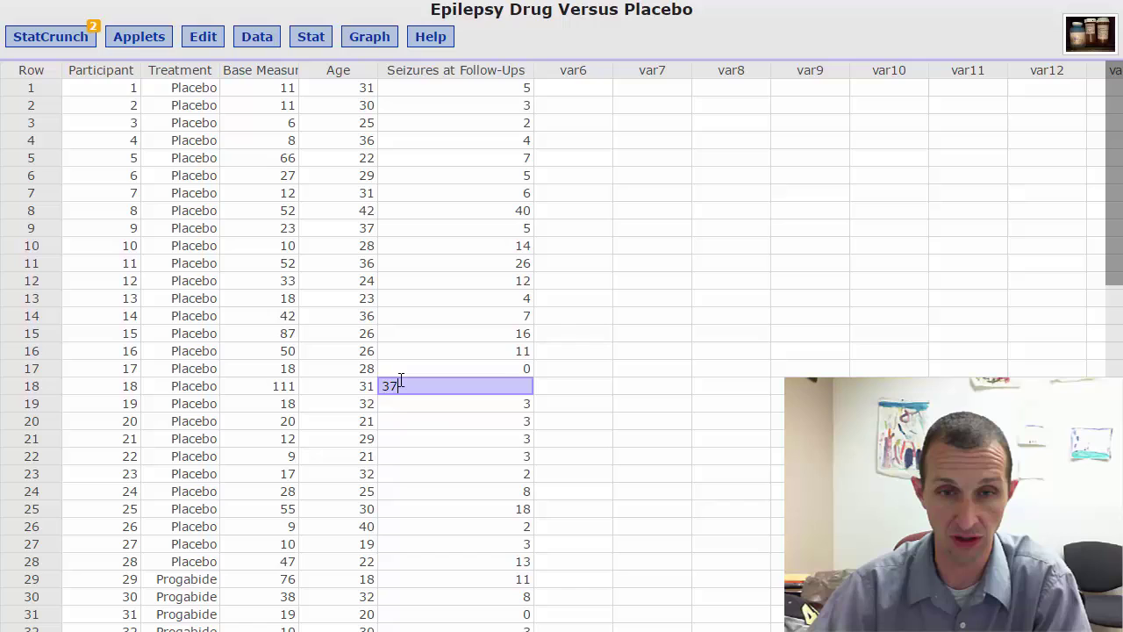
{"action": "left_click", "coordinate": [437, 421]}
{"action": "left_click", "coordinate": [439, 386]}
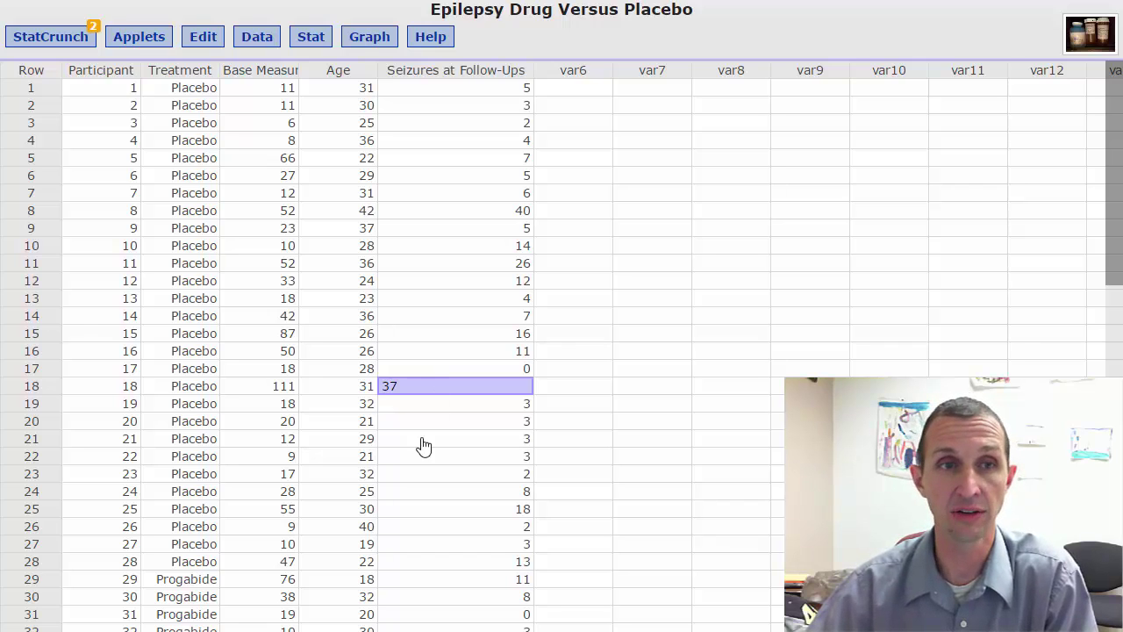
- Set up a boxplot of Seizures at Follow-Ups grouped by Treatment, using fences to identify outliers
{"action": "left_click", "coordinate": [371, 39]}
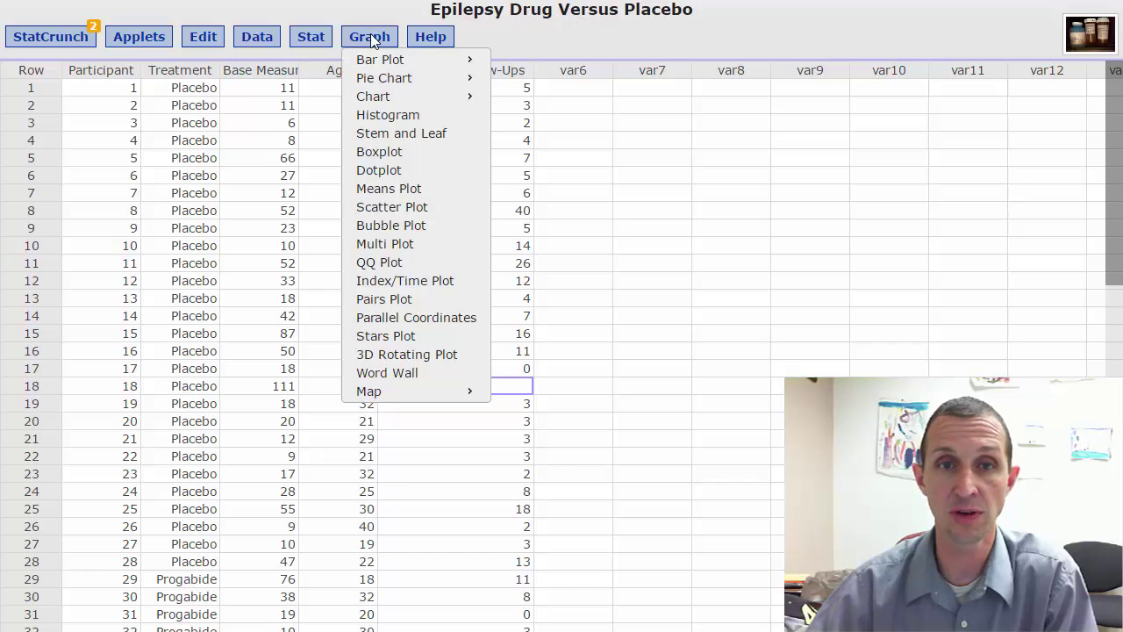
{"action": "left_click", "coordinate": [379, 151]}
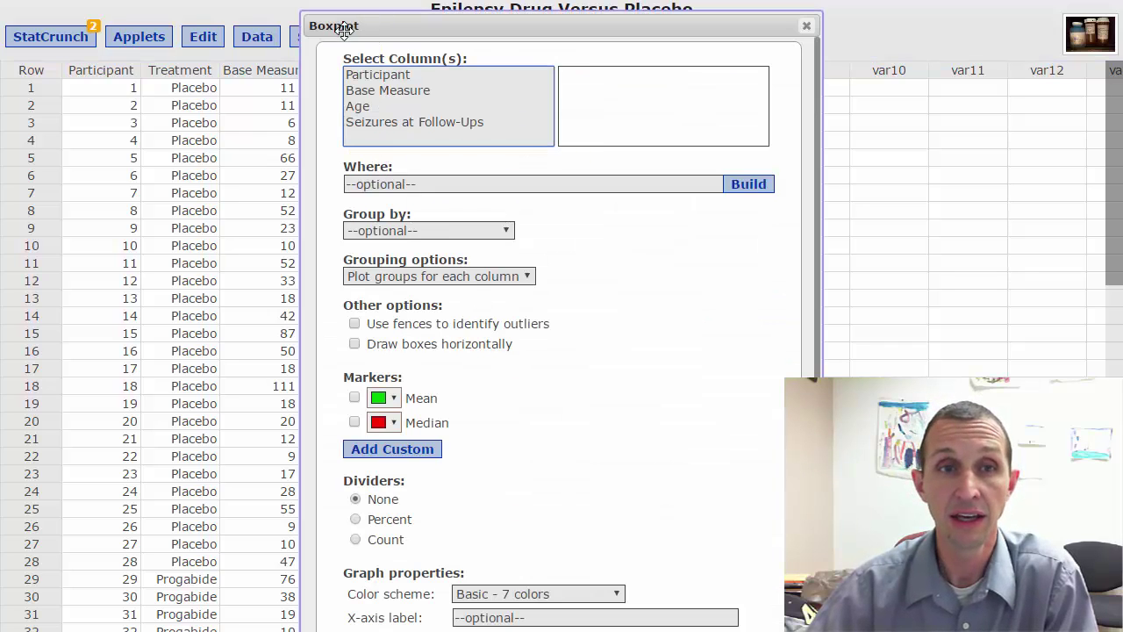
{"action": "left_click_drag", "start_coordinate": [365, 31], "coordinate": [369, 18]}
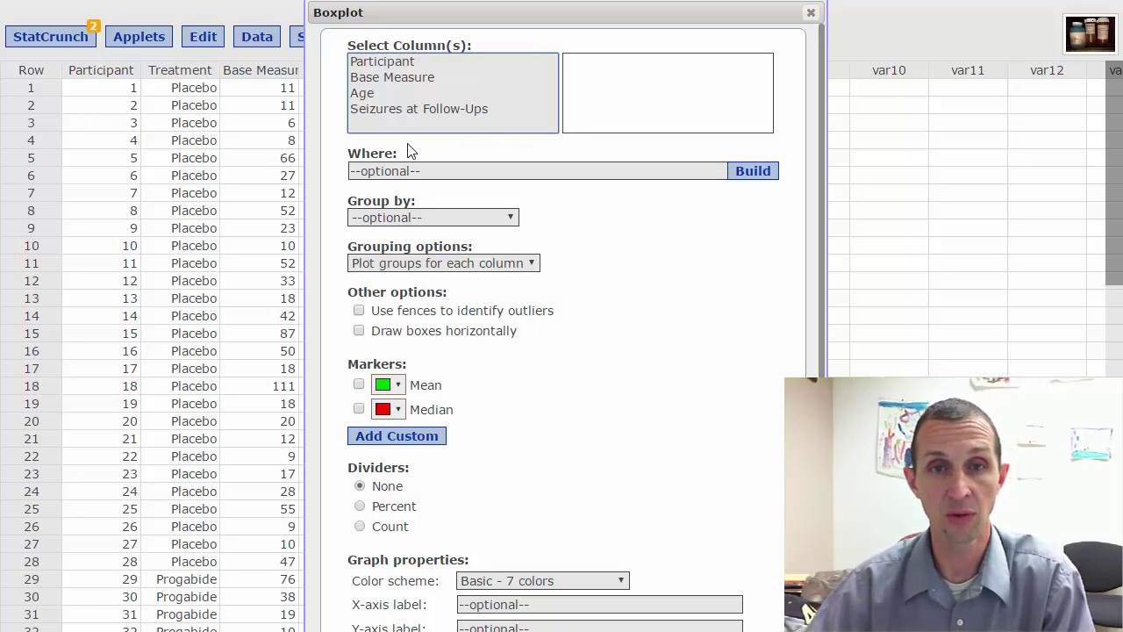
{"action": "left_click", "coordinate": [409, 109]}
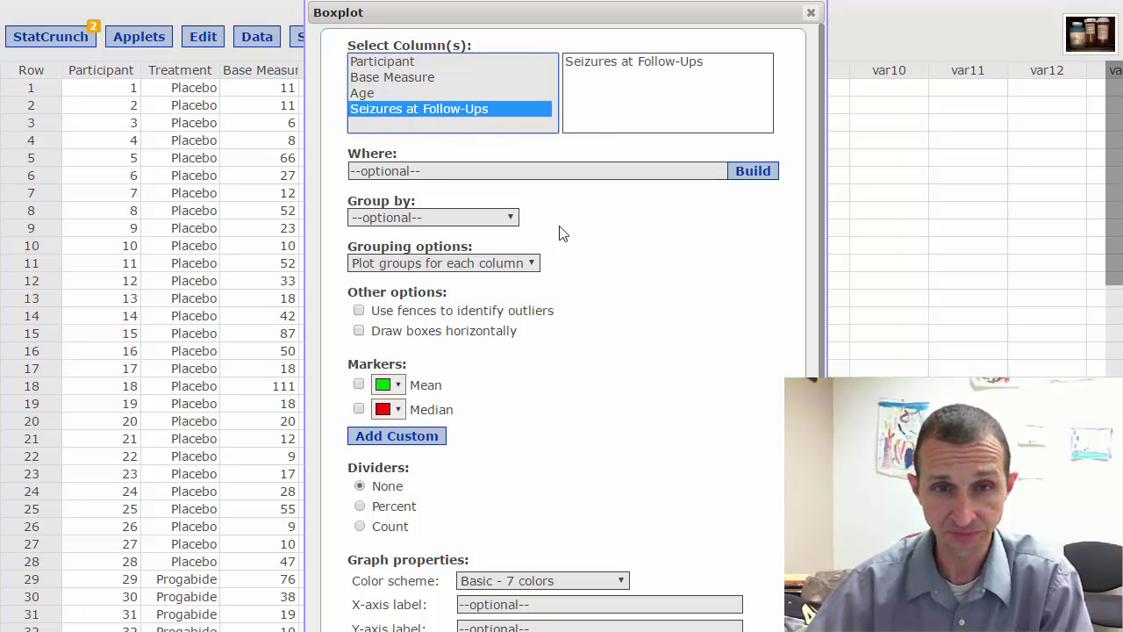
{"action": "left_click", "coordinate": [430, 220]}
{"action": "left_click", "coordinate": [398, 268]}
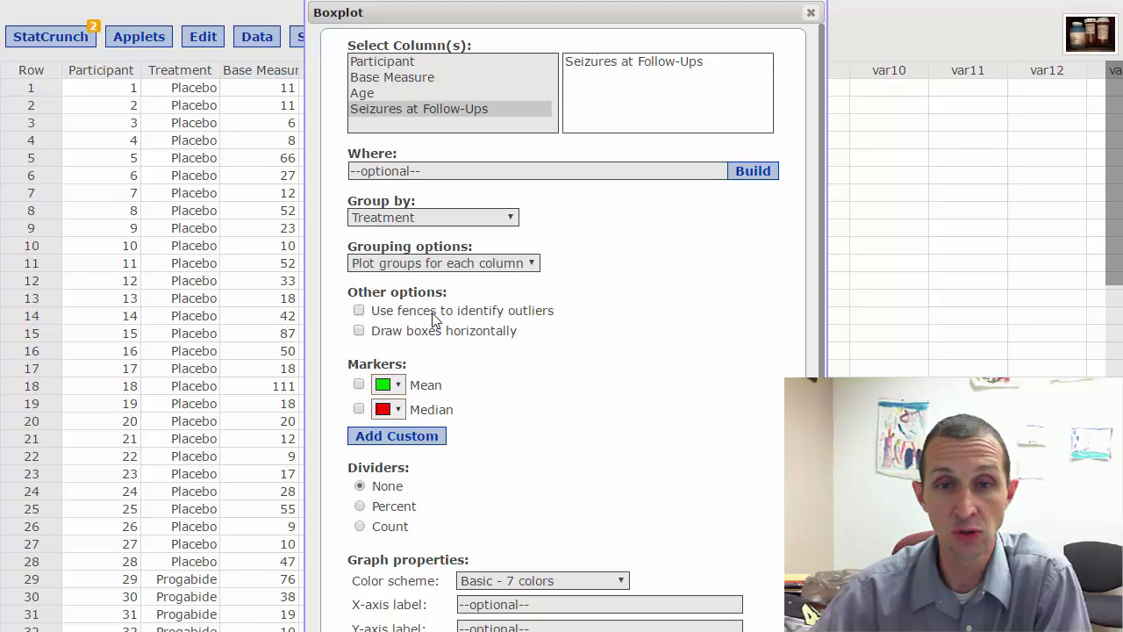
{"action": "left_click", "coordinate": [359, 310]}
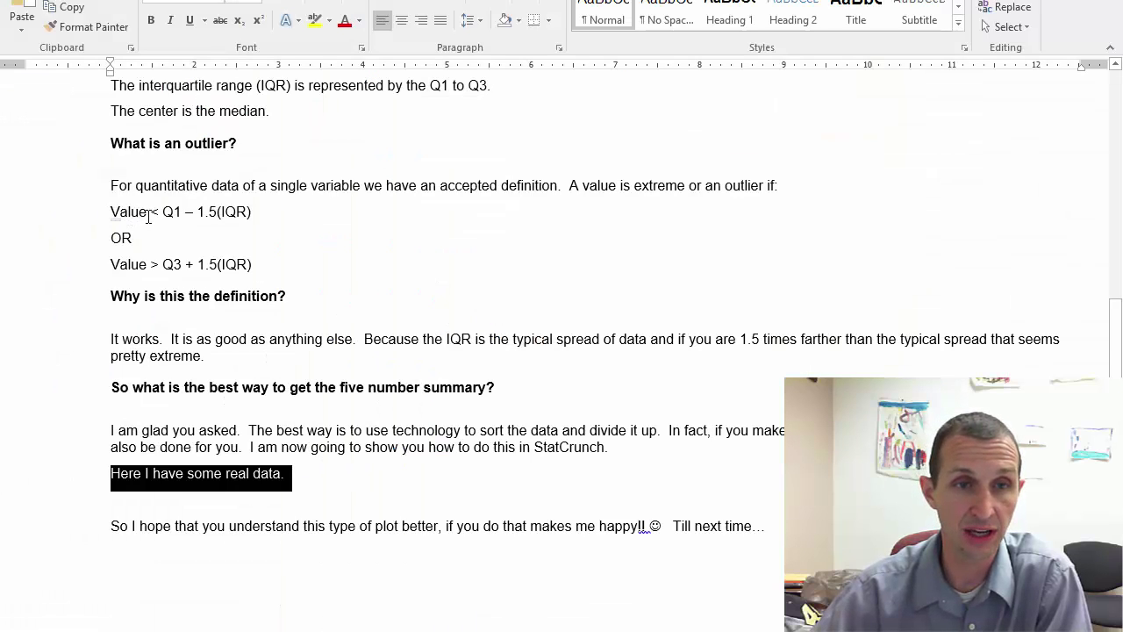
- Switch to the Word notes and review both outlier conditions, selecting Q1 – 1.5(IQR), Q3 + 1.5(IQR) and the word Value
{"action": "left_click_drag", "start_coordinate": [162, 216], "coordinate": [258, 210]}
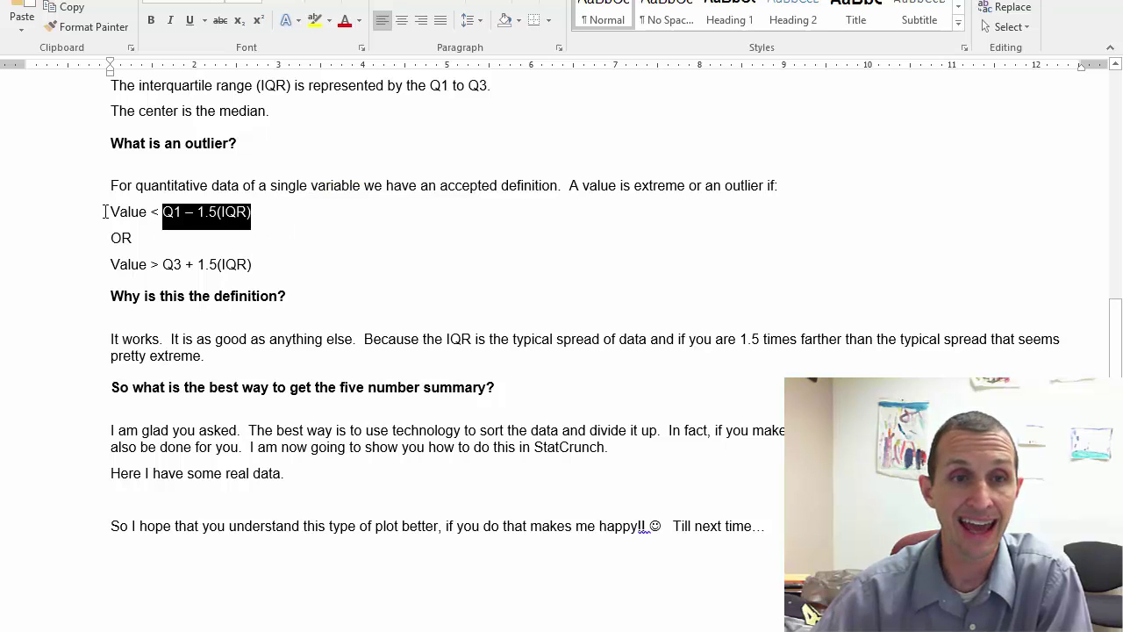
{"action": "left_click_drag", "start_coordinate": [109, 211], "coordinate": [252, 211]}
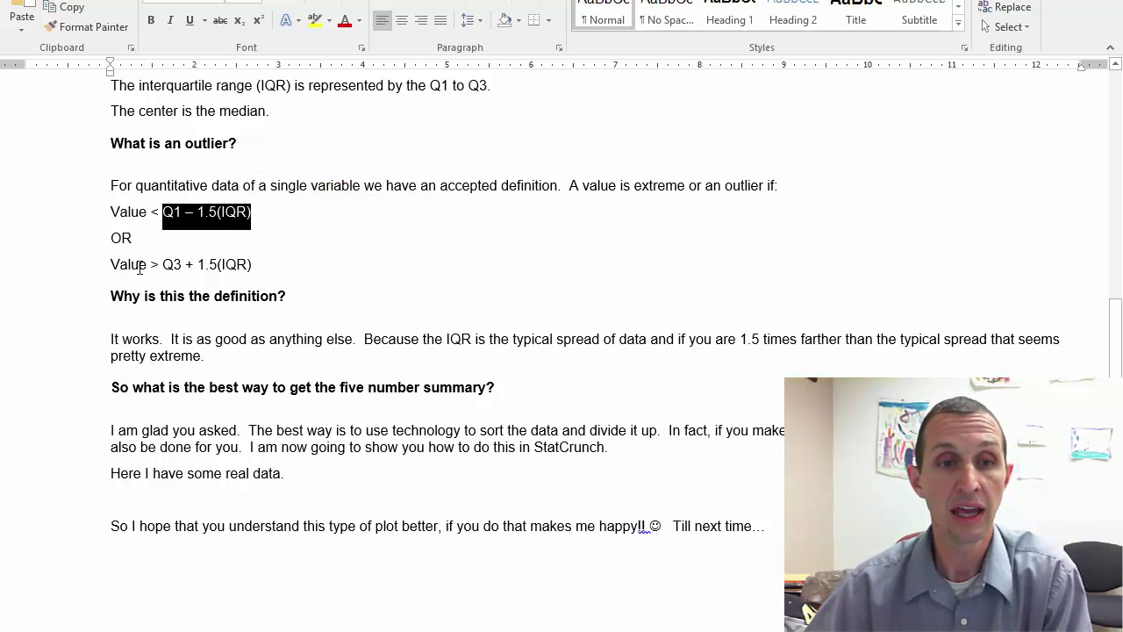
{"action": "left_click_drag", "start_coordinate": [163, 266], "coordinate": [253, 267]}
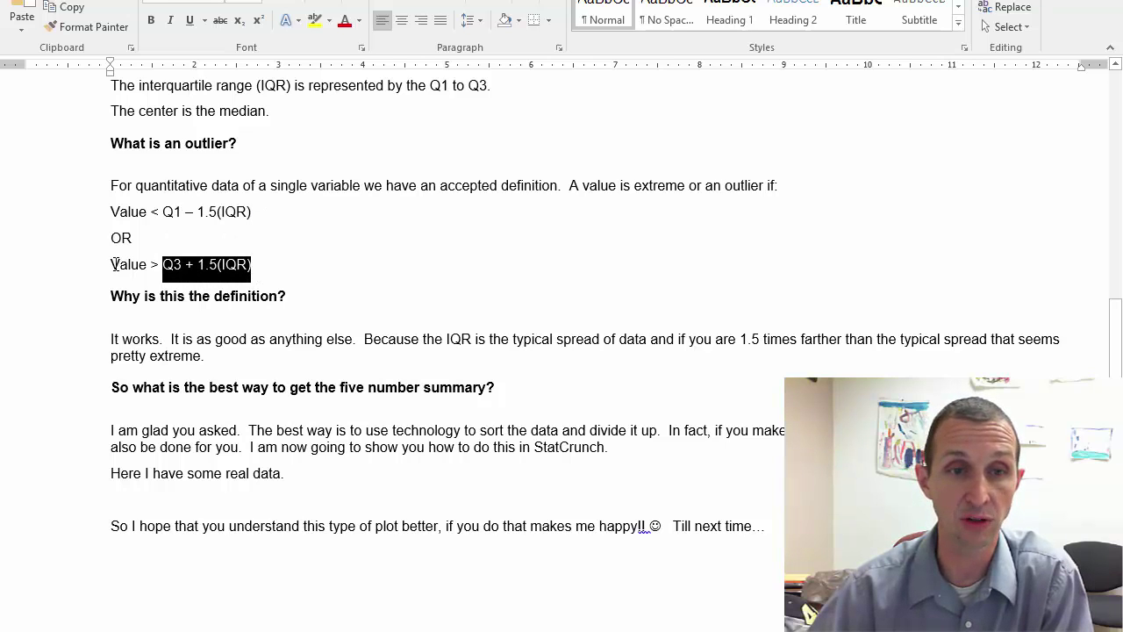
{"action": "left_click_drag", "start_coordinate": [112, 265], "coordinate": [149, 265]}
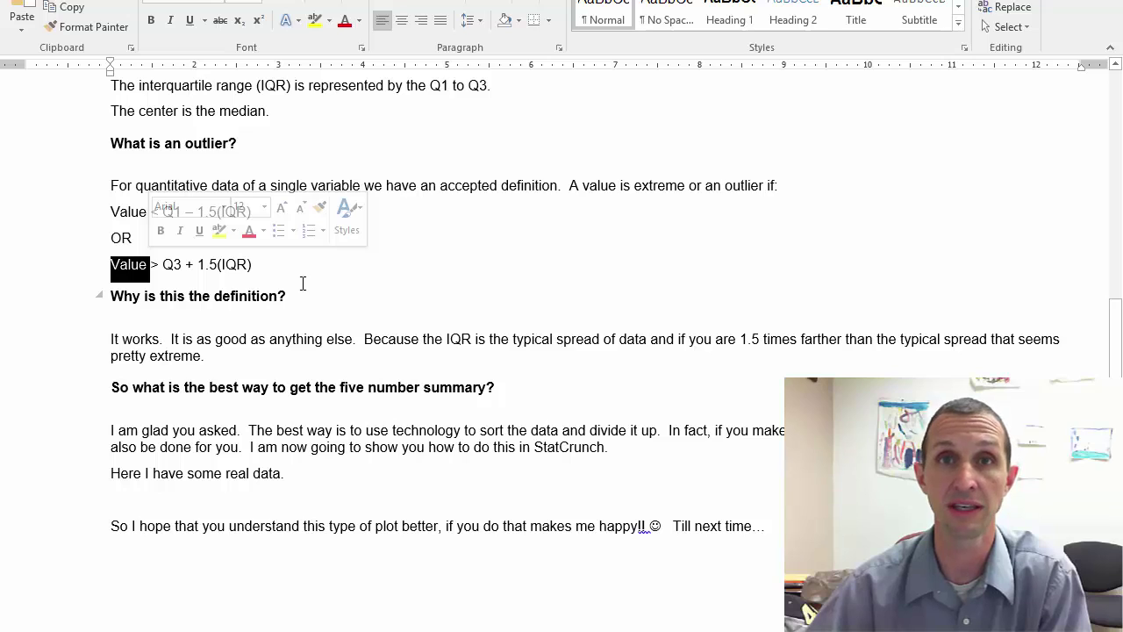
{"action": "left_click", "coordinate": [279, 296]}
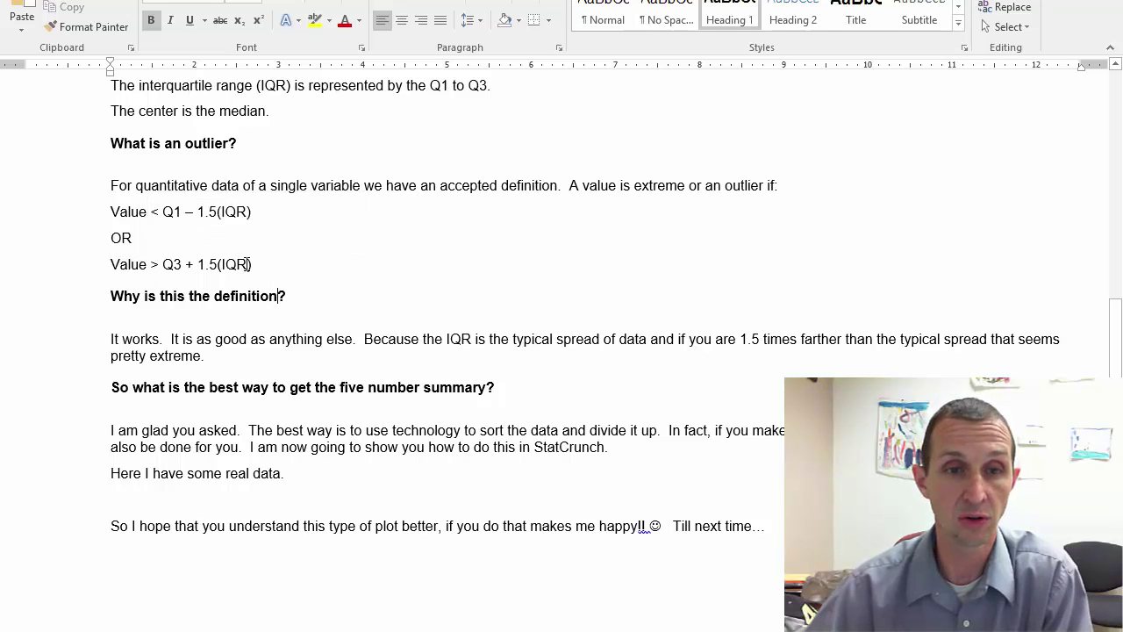
{"action": "left_click_drag", "start_coordinate": [253, 265], "coordinate": [105, 269]}
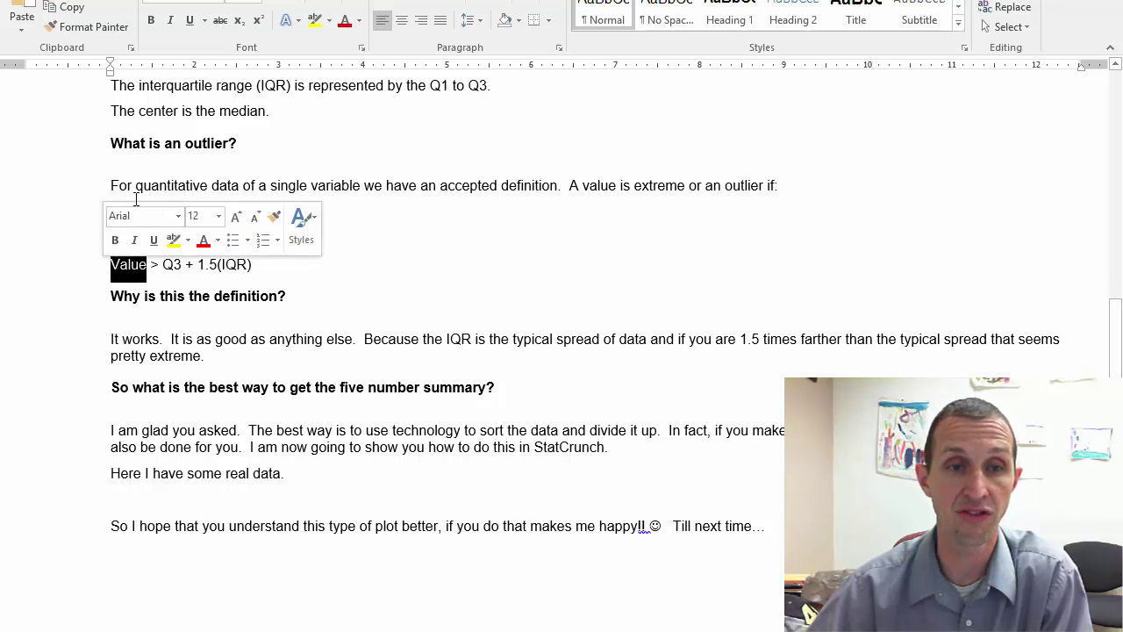
{"action": "left_click_drag", "start_coordinate": [147, 212], "coordinate": [335, 238]}
{"action": "left_click", "coordinate": [334, 238]}
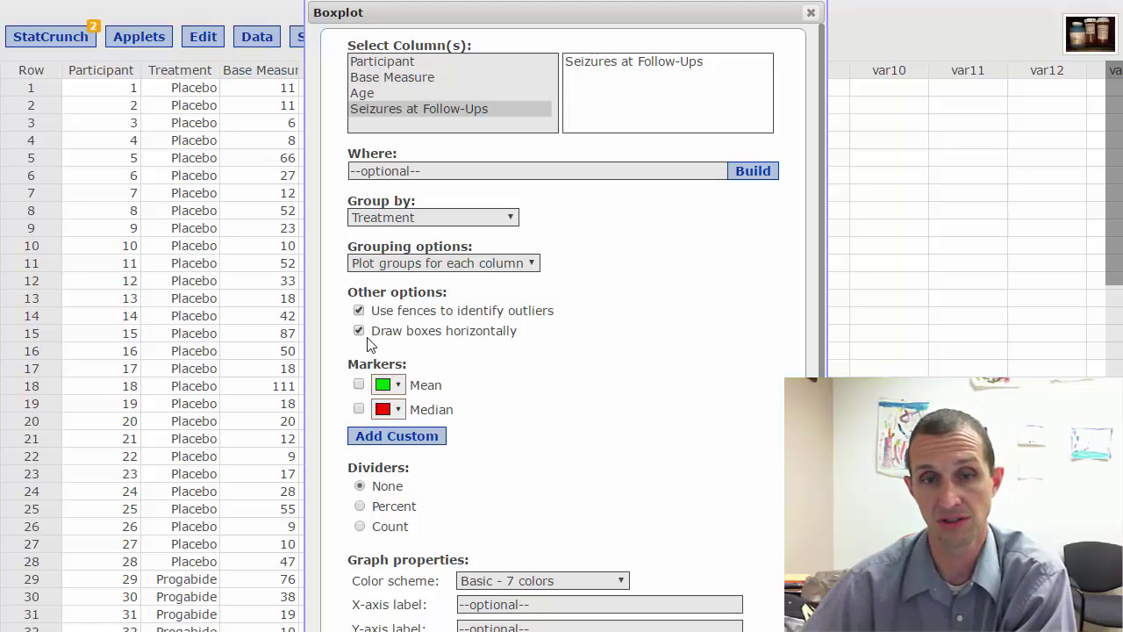
- Return to the StatCrunch boxplot settings and label the X-axis "# of Siezures"
{"action": "scroll", "coordinate": [562, 430], "scroll_direction": "down", "scroll_amount": 2}
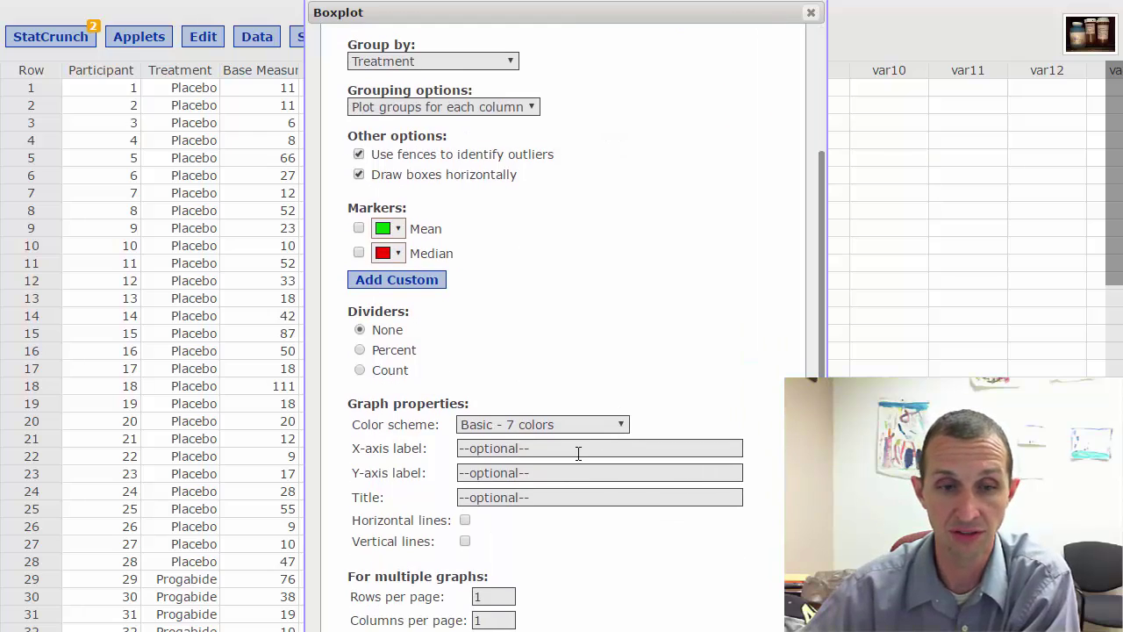
{"action": "left_click", "coordinate": [500, 451]}
{"action": "type", "text": "# of Sei"}
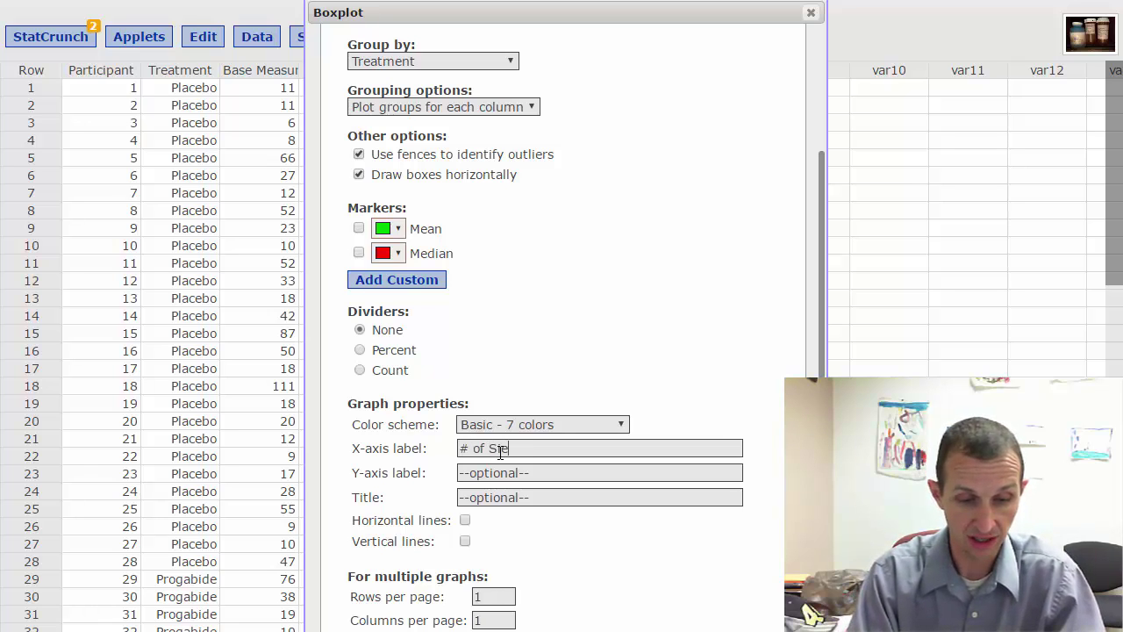
{"action": "type", "text": "zures"}
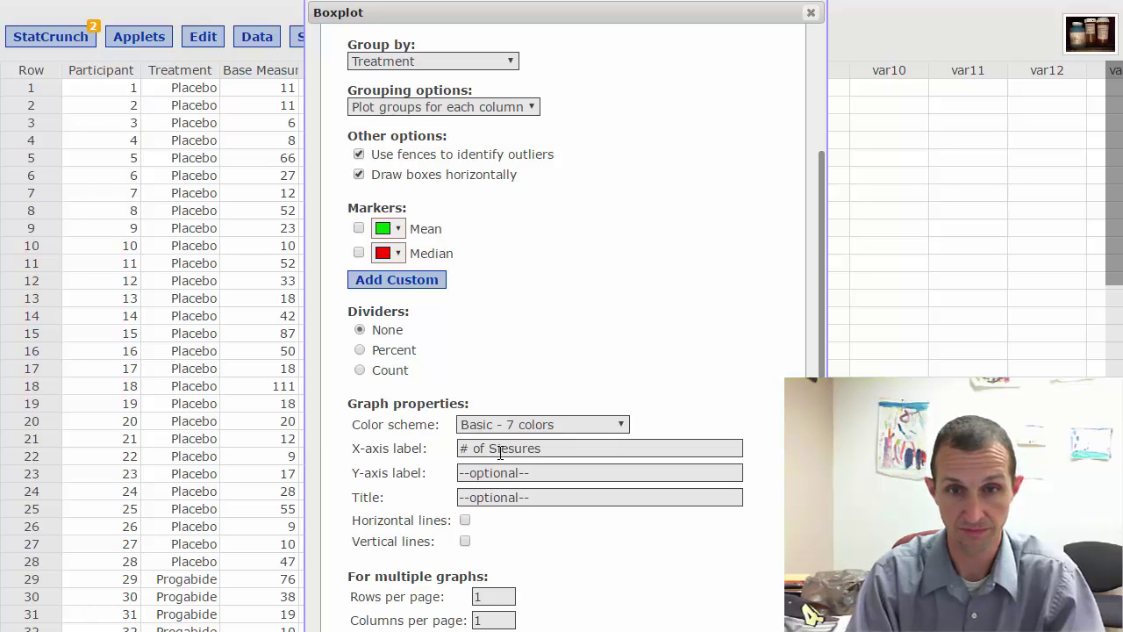
{"action": "left_click", "coordinate": [557, 472]}
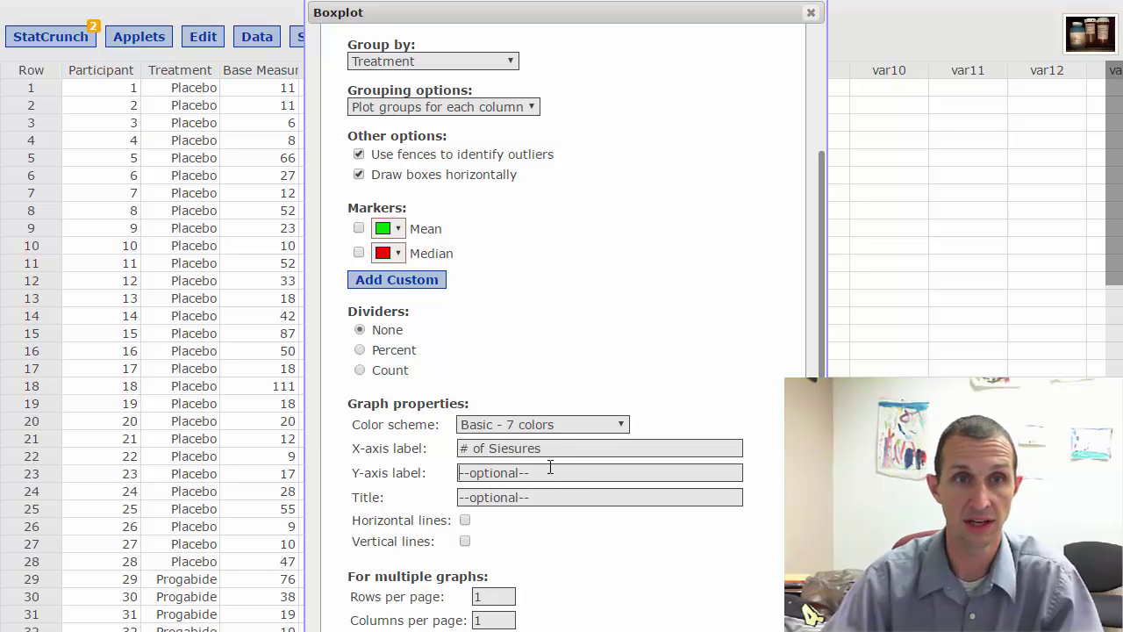
{"action": "left_click_drag", "start_coordinate": [438, 13], "coordinate": [601, 18]}
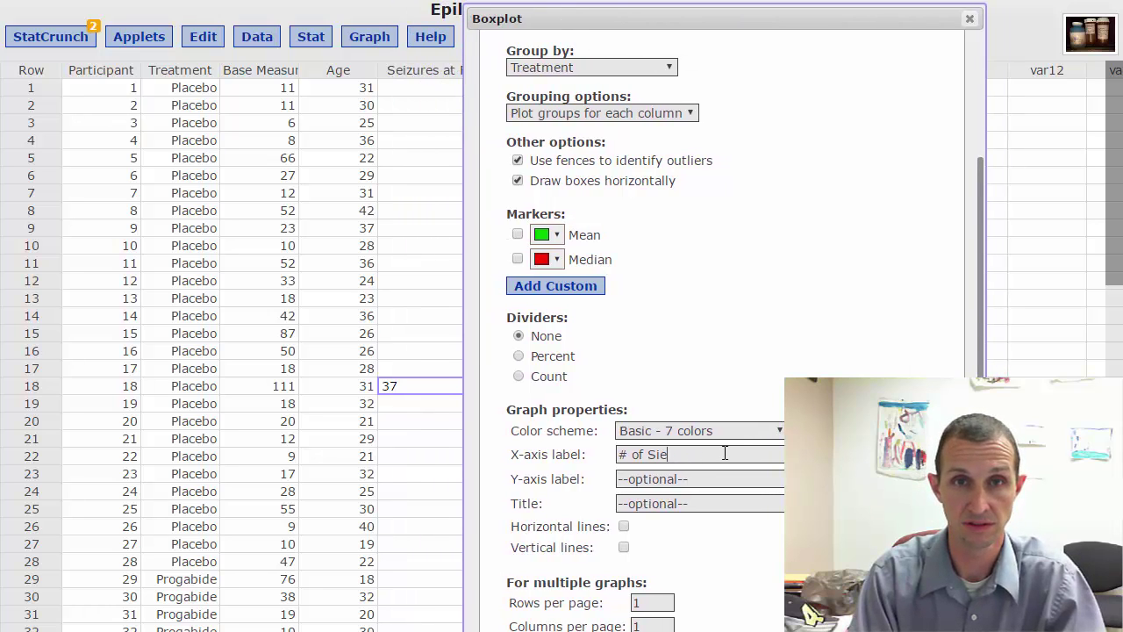
{"action": "type", "text": "zures"}
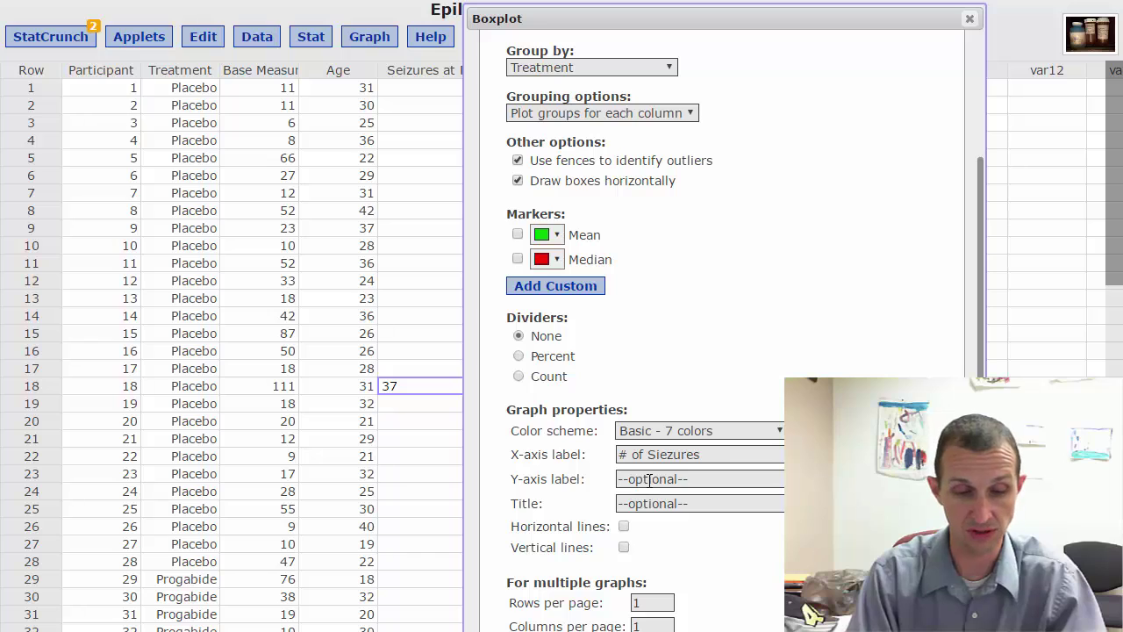
- Label the boxplot's Y-axis "Treatment" and enter the title text "Comparison of Seizures", correcting the misspelled word
{"action": "type", "text": "Treatment"}
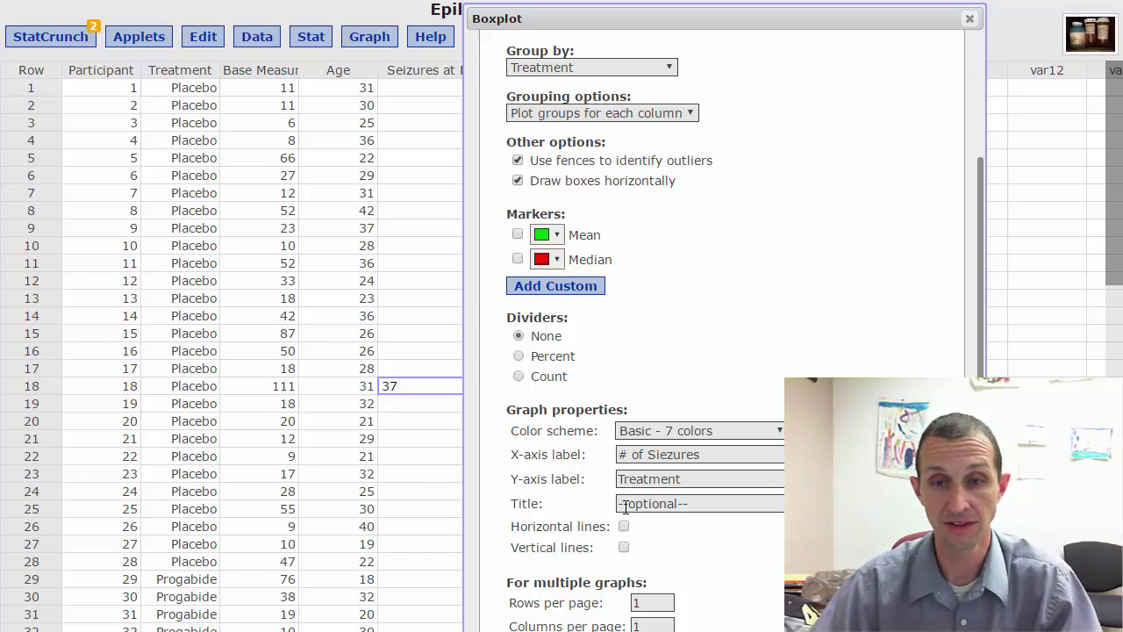
{"action": "left_click", "coordinate": [625, 505]}
{"action": "type", "text": "Comparison of Sie"}
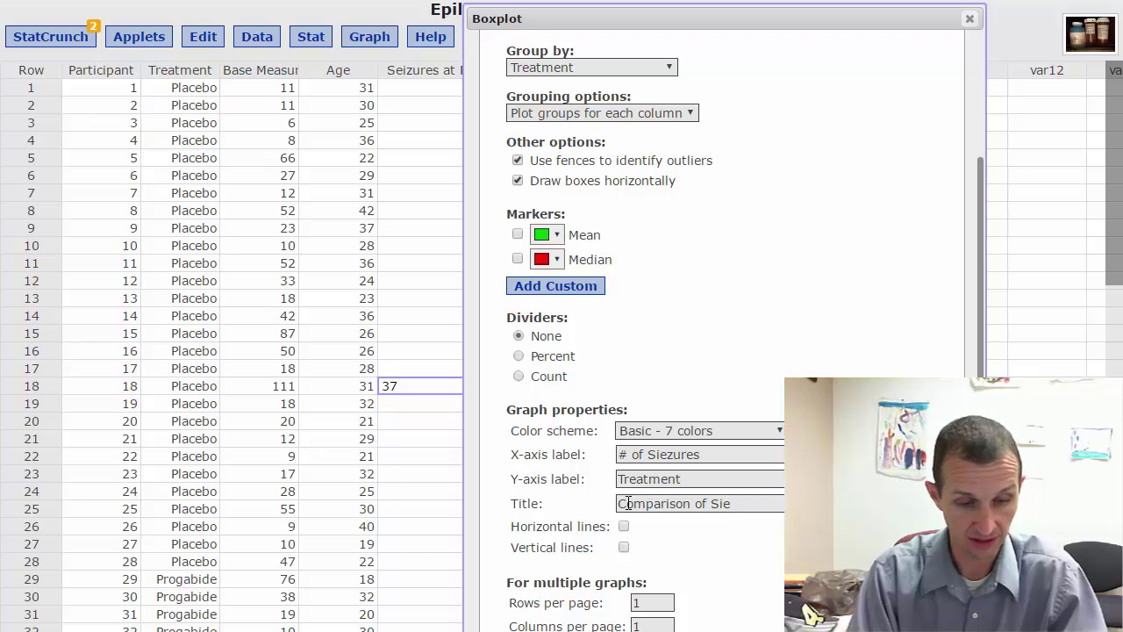
{"action": "type", "text": "zures"}
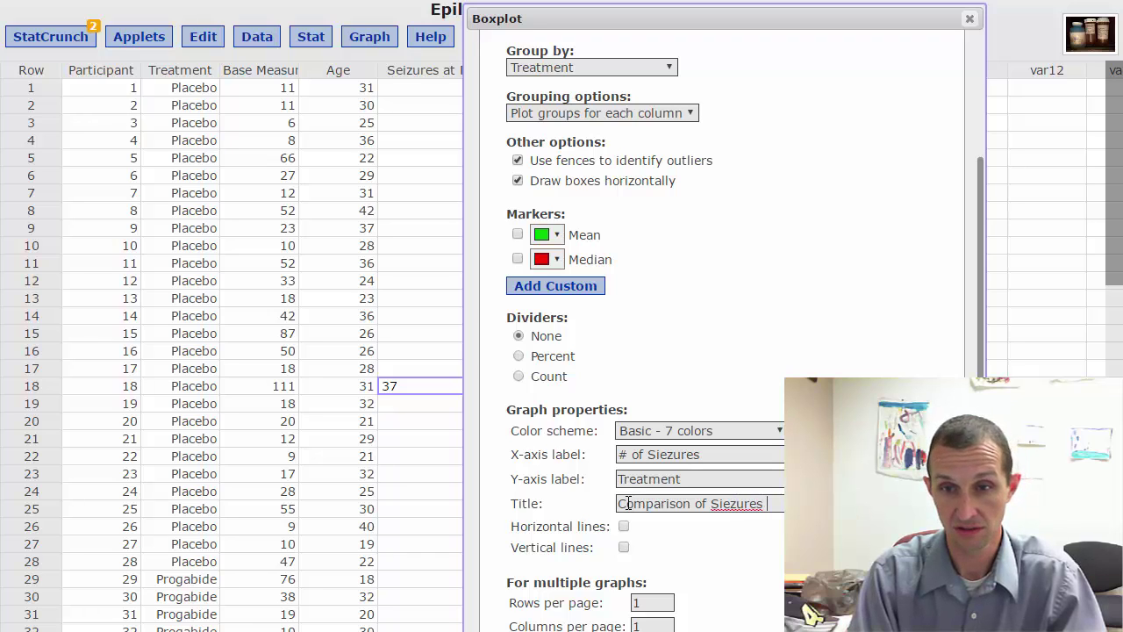
{"action": "right_click", "coordinate": [747, 504]}
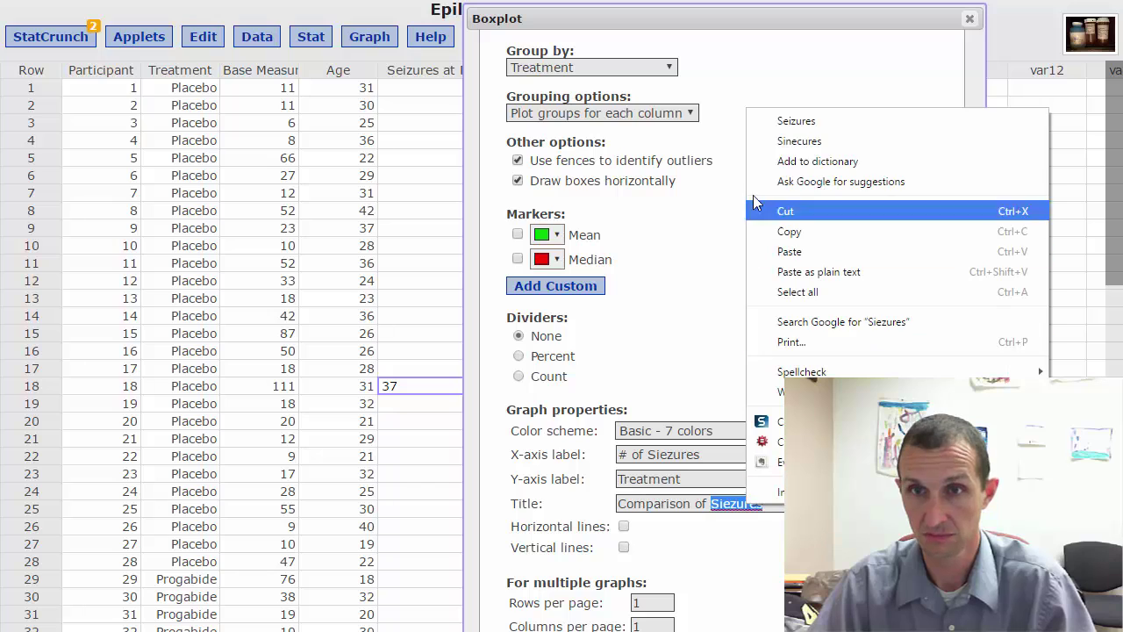
{"action": "left_click", "coordinate": [772, 123]}
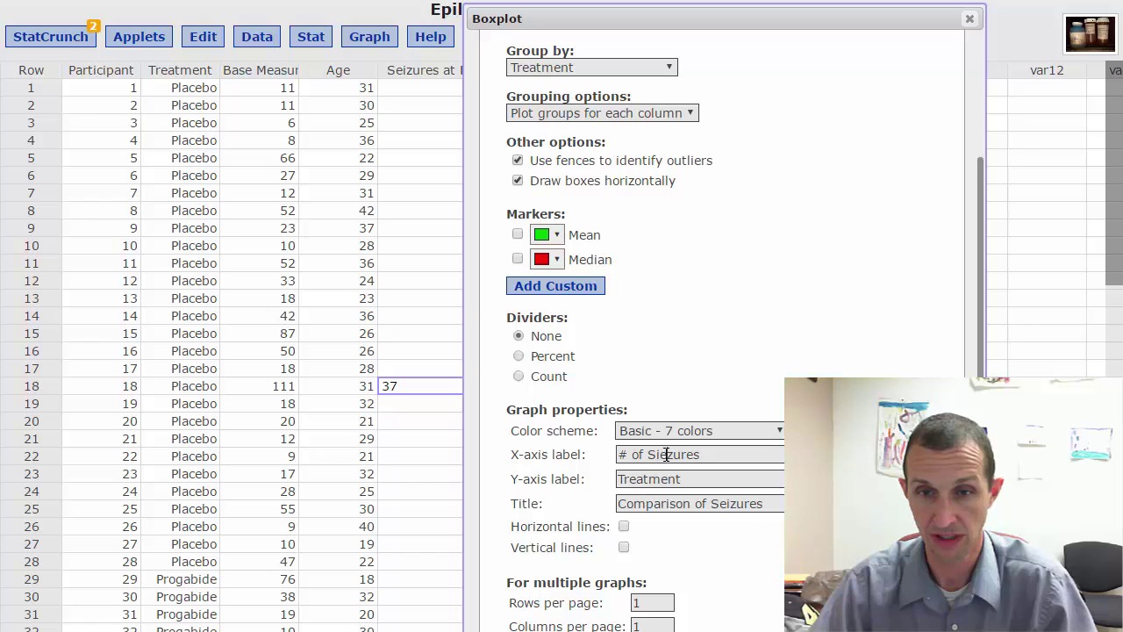
- Correct the X-axis label to "# of Seizures", complete the title as "Comparison of Seizures after Treatment", and compute the boxplot
{"action": "type", "text": "ei"}
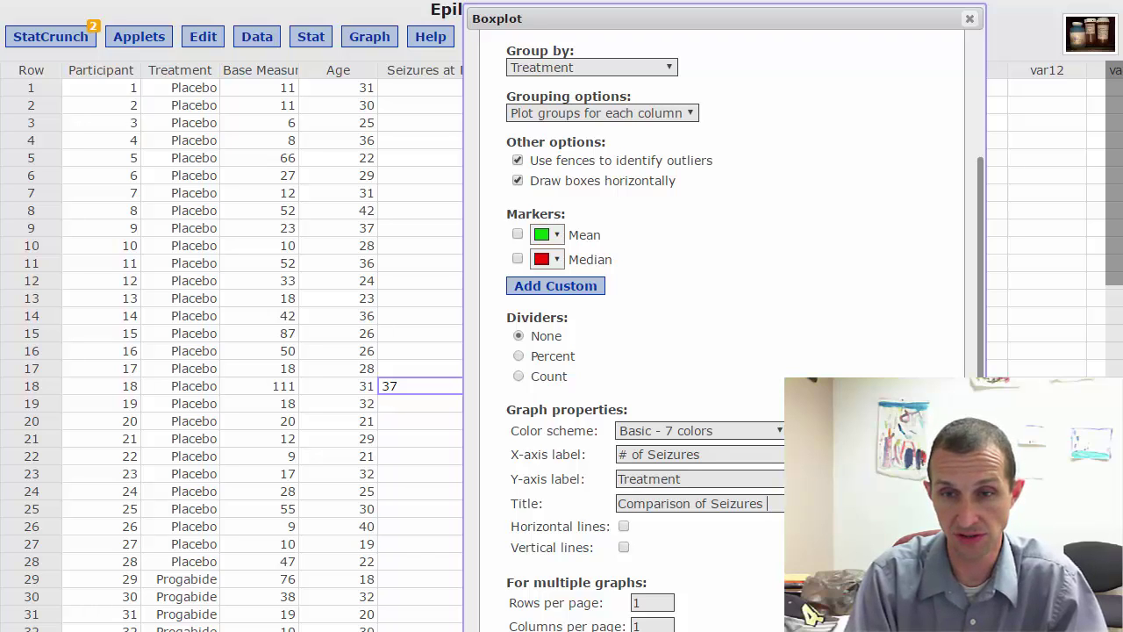
{"action": "left_click_drag", "start_coordinate": [693, 15], "coordinate": [391, 4]}
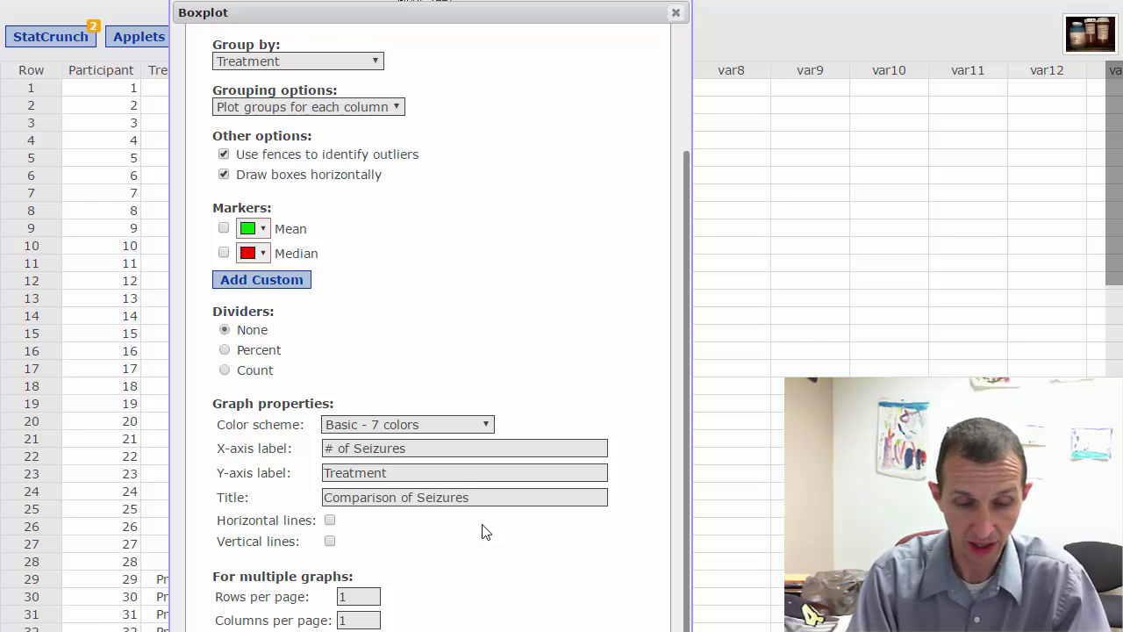
{"action": "type", "text": "after Trea"}
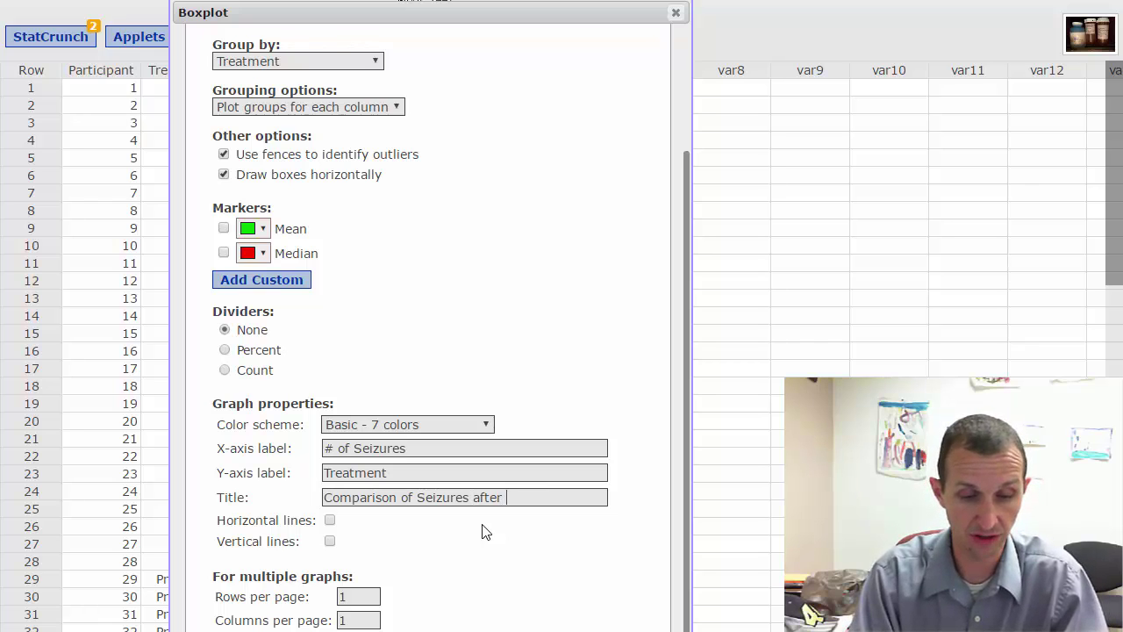
{"action": "type", "text": "tment"}
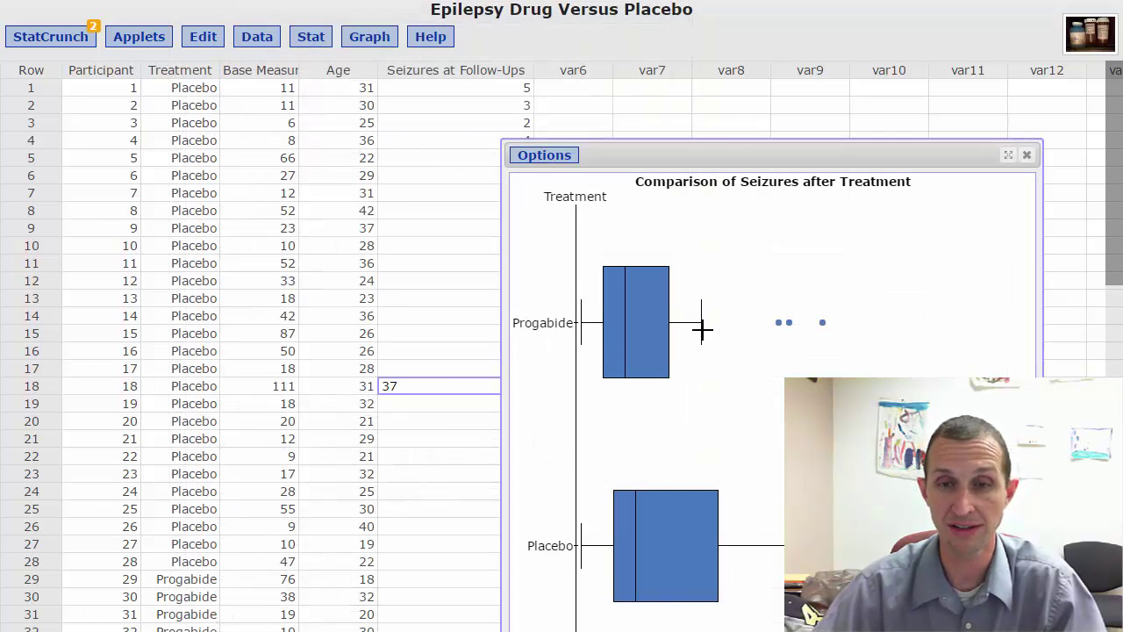
- Reposition and widen the boxplot graph, then inspect the Progabide outliers and the summary statistics of both treatment boxes
{"action": "left_click_drag", "start_coordinate": [719, 156], "coordinate": [402, 44]}
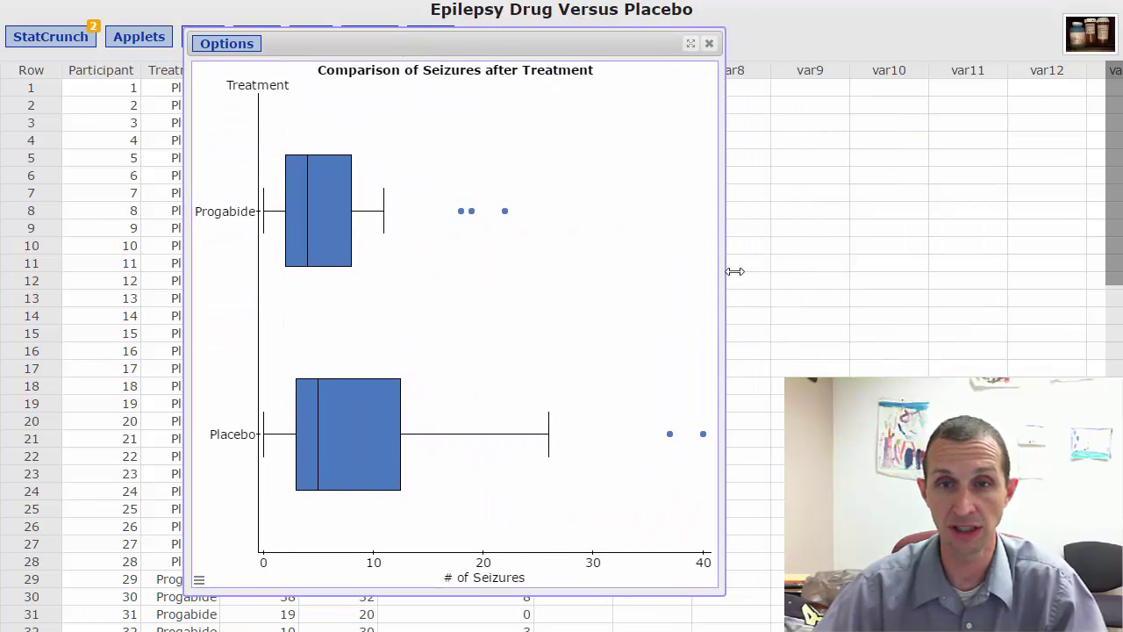
{"action": "left_click_drag", "start_coordinate": [725, 268], "coordinate": [955, 298]}
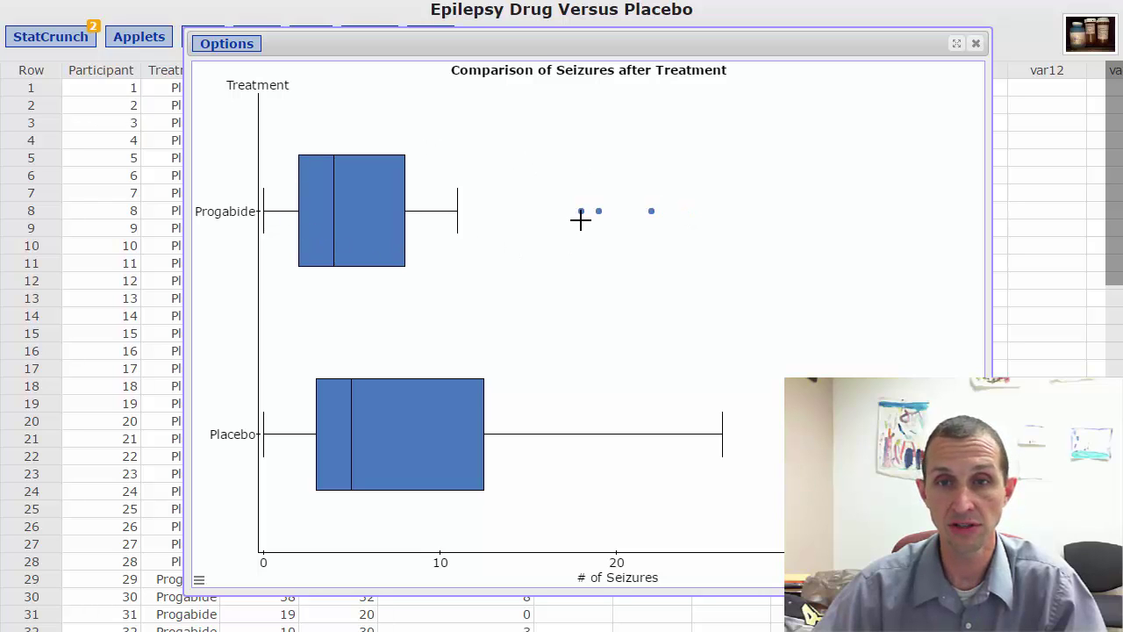
{"action": "mouse_move", "coordinate": [580, 210]}
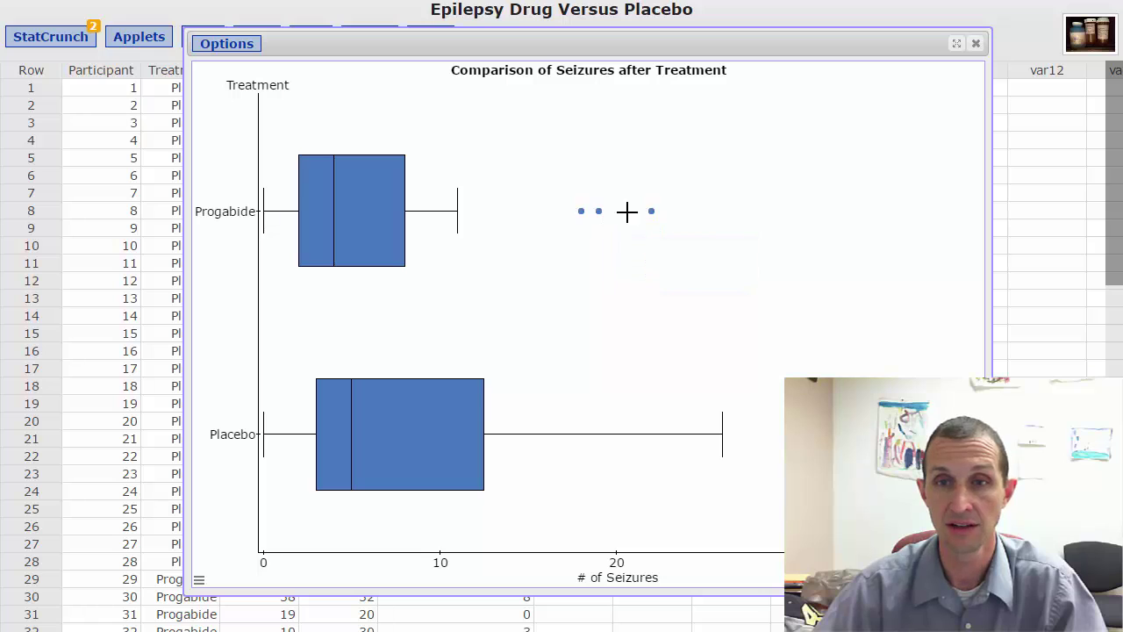
{"action": "mouse_move", "coordinate": [648, 209]}
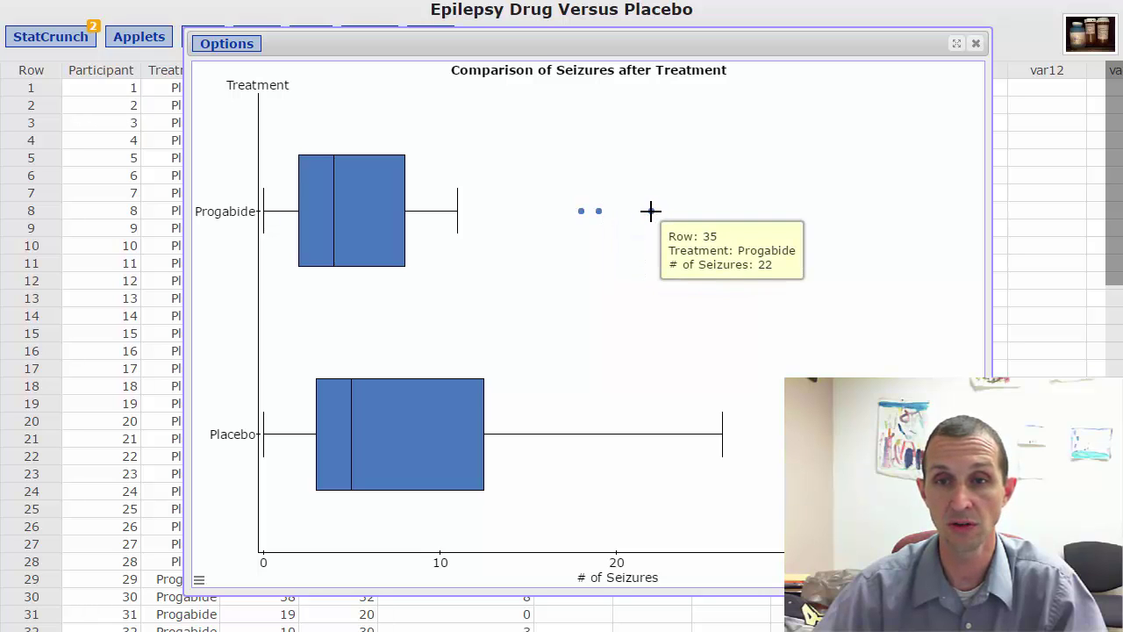
{"action": "mouse_move", "coordinate": [457, 208]}
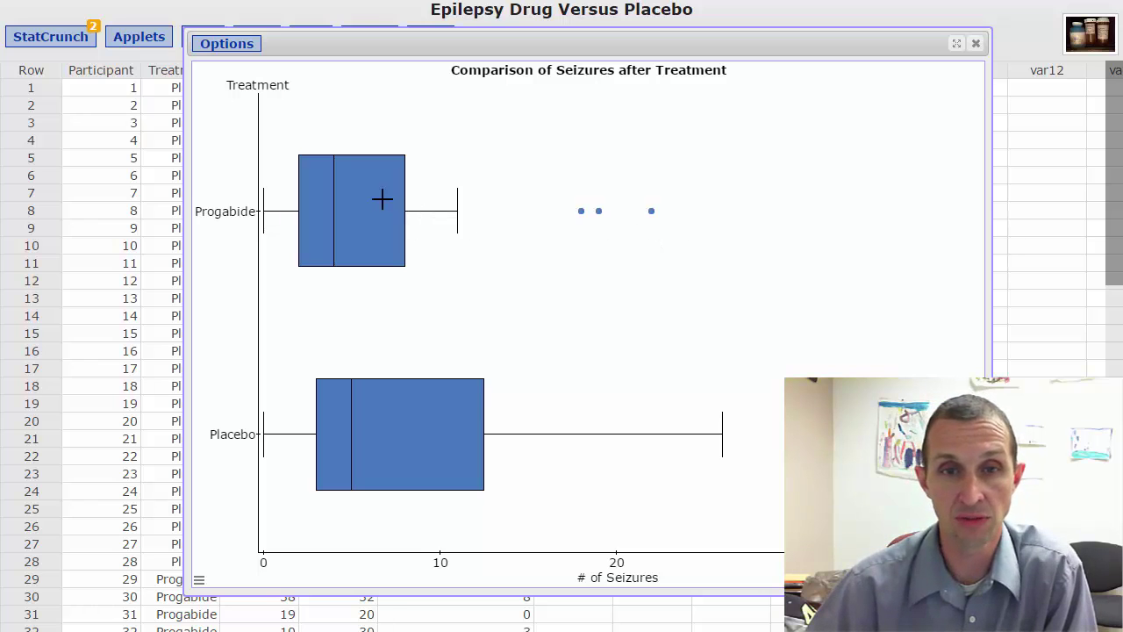
{"action": "mouse_move", "coordinate": [371, 197]}
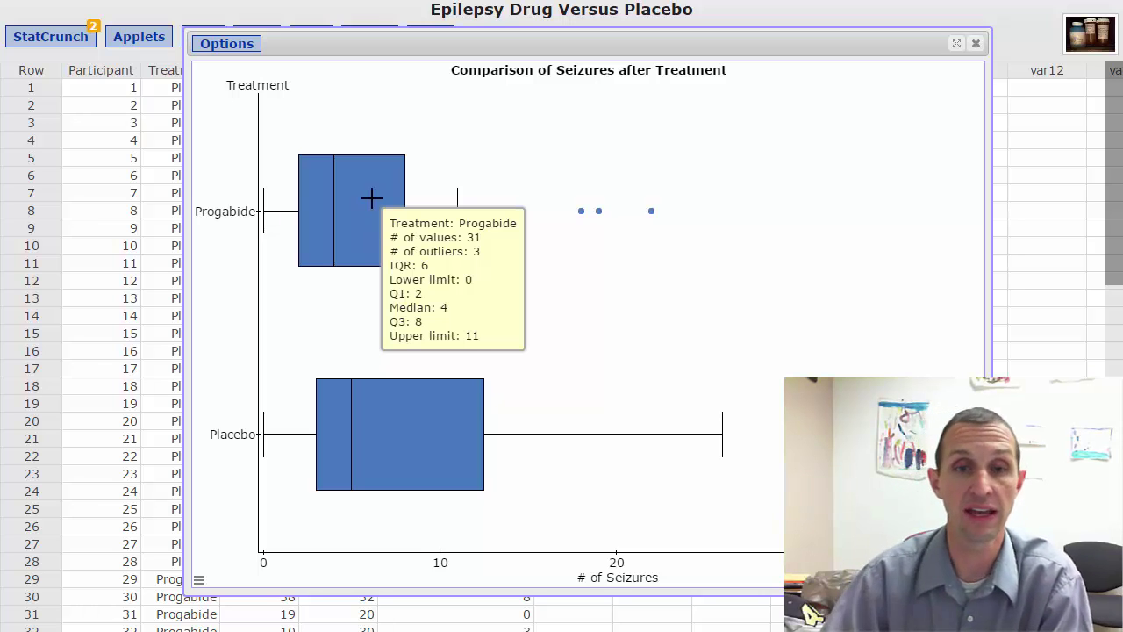
{"action": "mouse_move", "coordinate": [650, 211]}
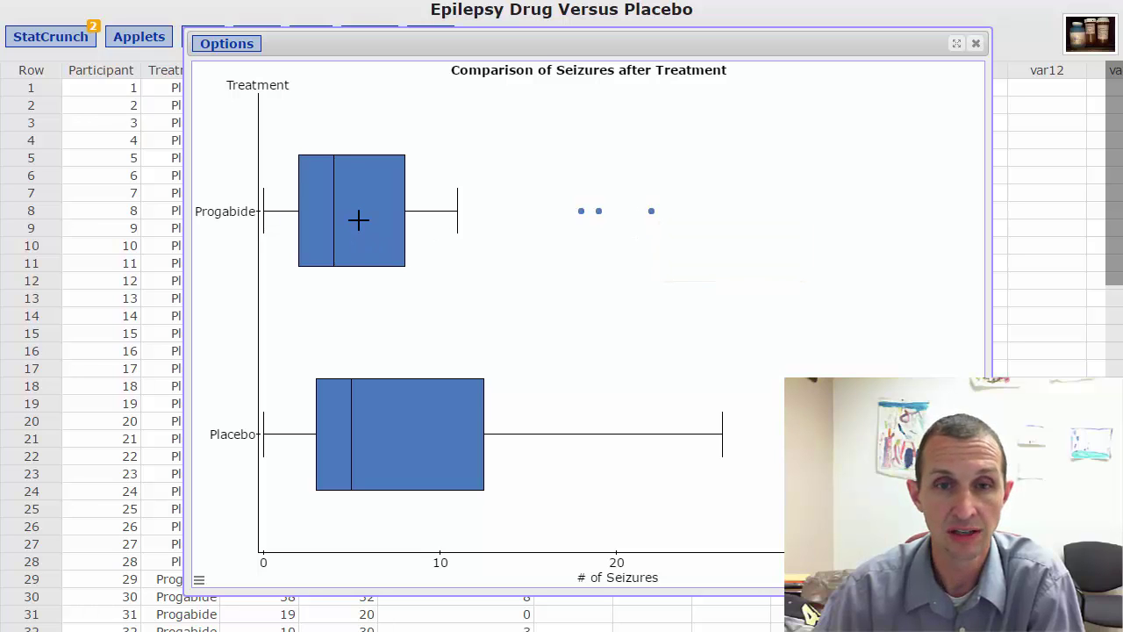
{"action": "mouse_move", "coordinate": [358, 220]}
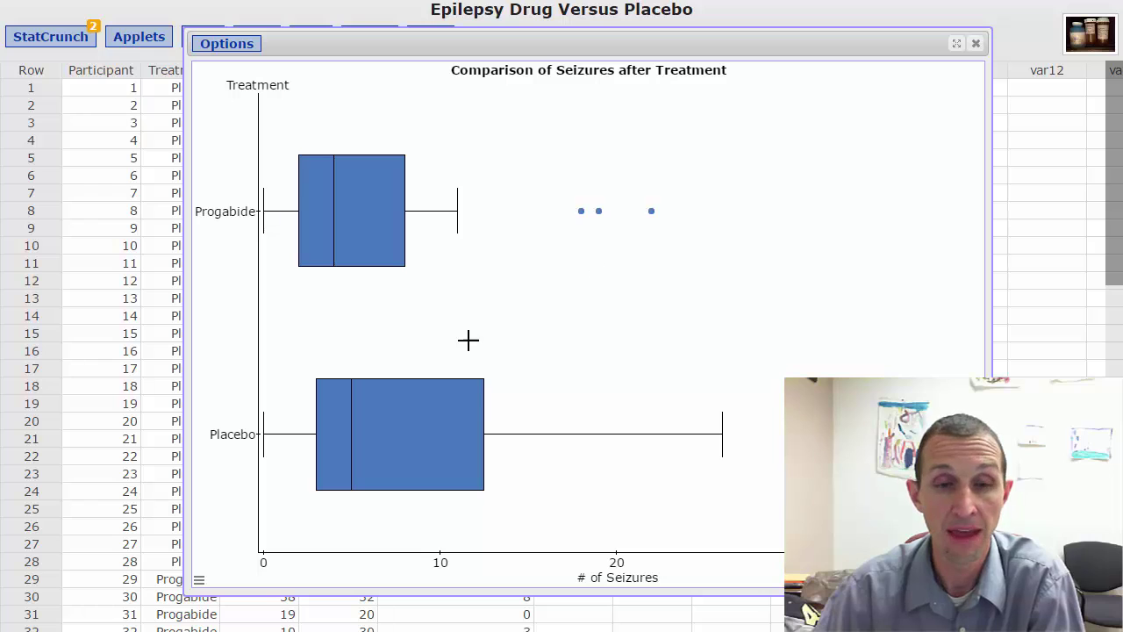
{"action": "mouse_move", "coordinate": [455, 434]}
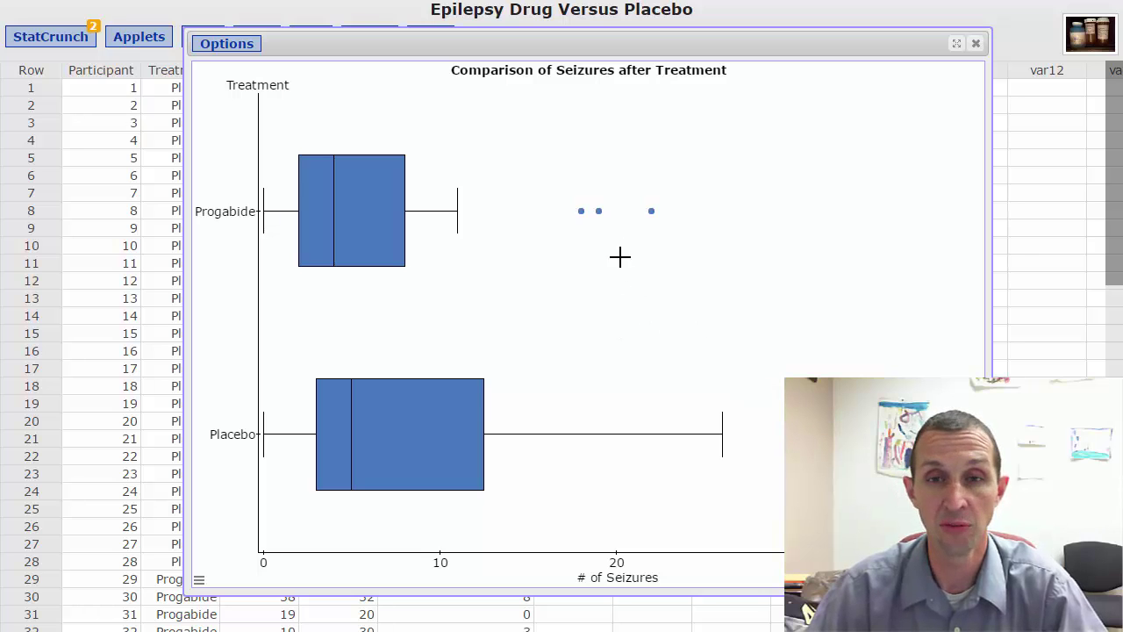
- Select the three Progabide outliers and the two Placebo outliers in the boxplot to highlight their rows, and close the graph
{"action": "left_click", "coordinate": [580, 211]}
{"action": "left_click", "coordinate": [598, 211]}
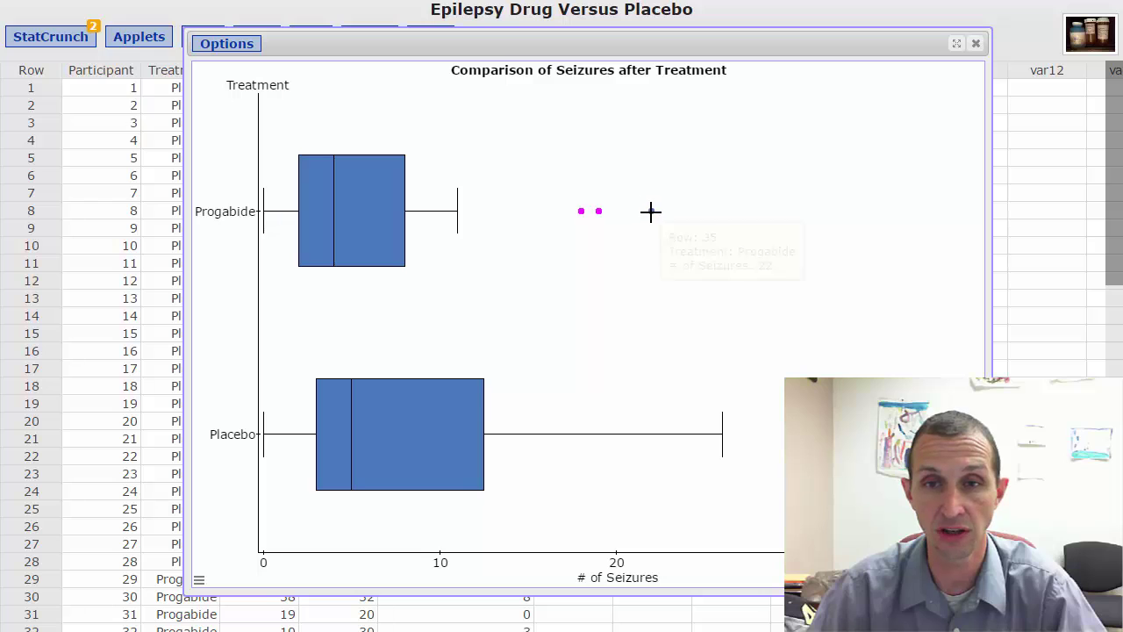
{"action": "left_click", "coordinate": [650, 211]}
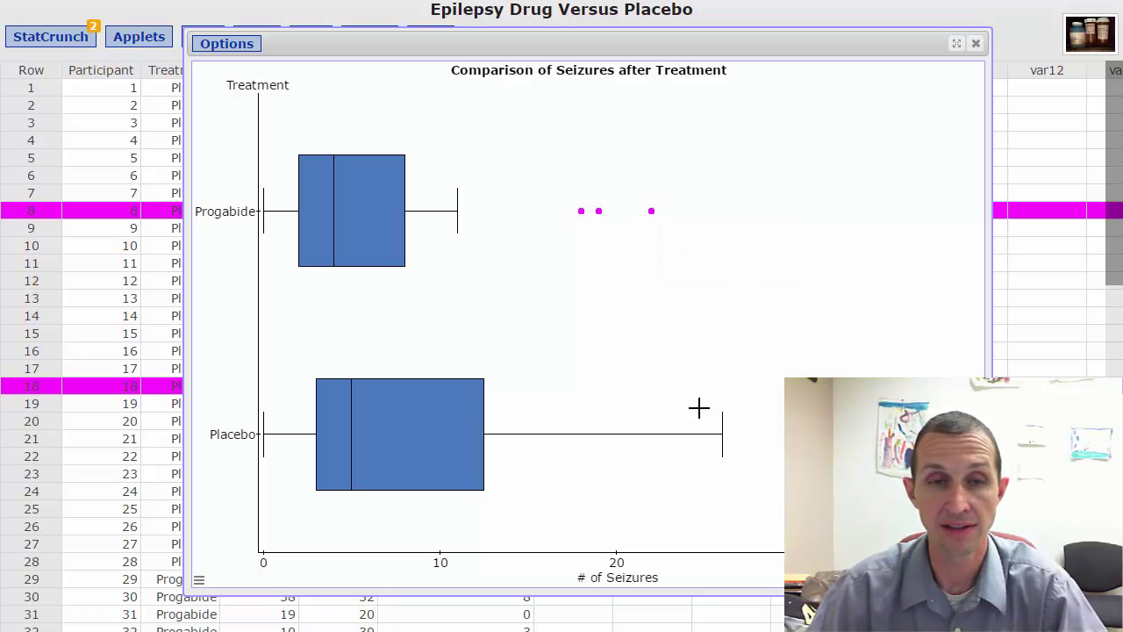
{"action": "left_click", "coordinate": [974, 45]}
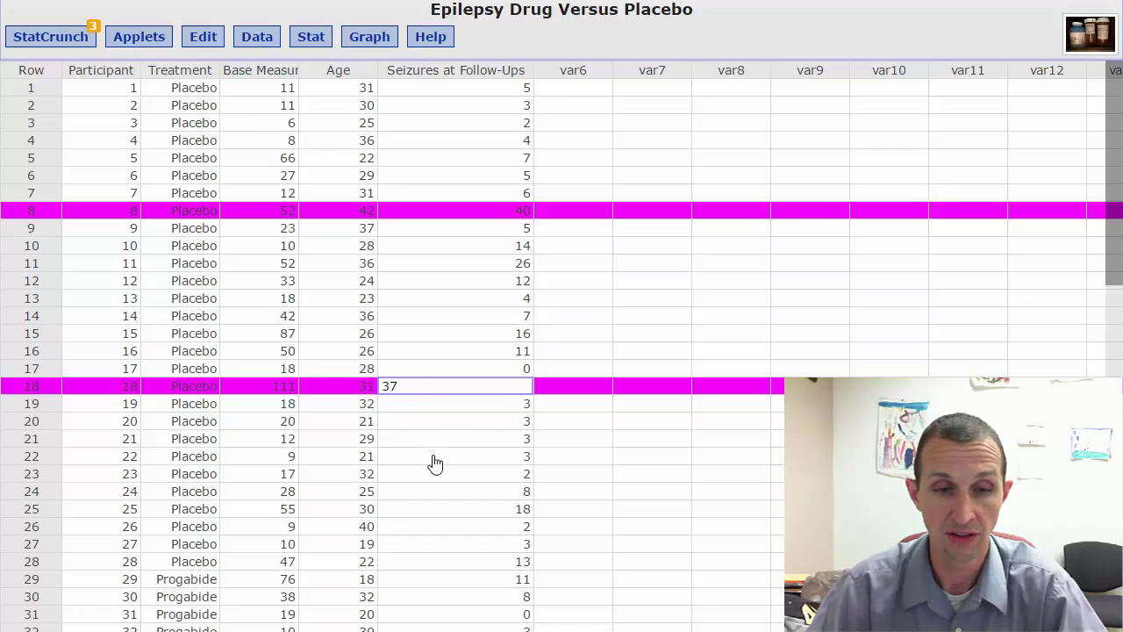
- Review the highlighted outlier rows for both treatments in the data table and clear the row highlighting
{"action": "scroll", "coordinate": [454, 481], "scroll_direction": "down", "scroll_amount": 5}
{"action": "scroll", "coordinate": [455, 491], "scroll_direction": "down", "scroll_amount": 8}
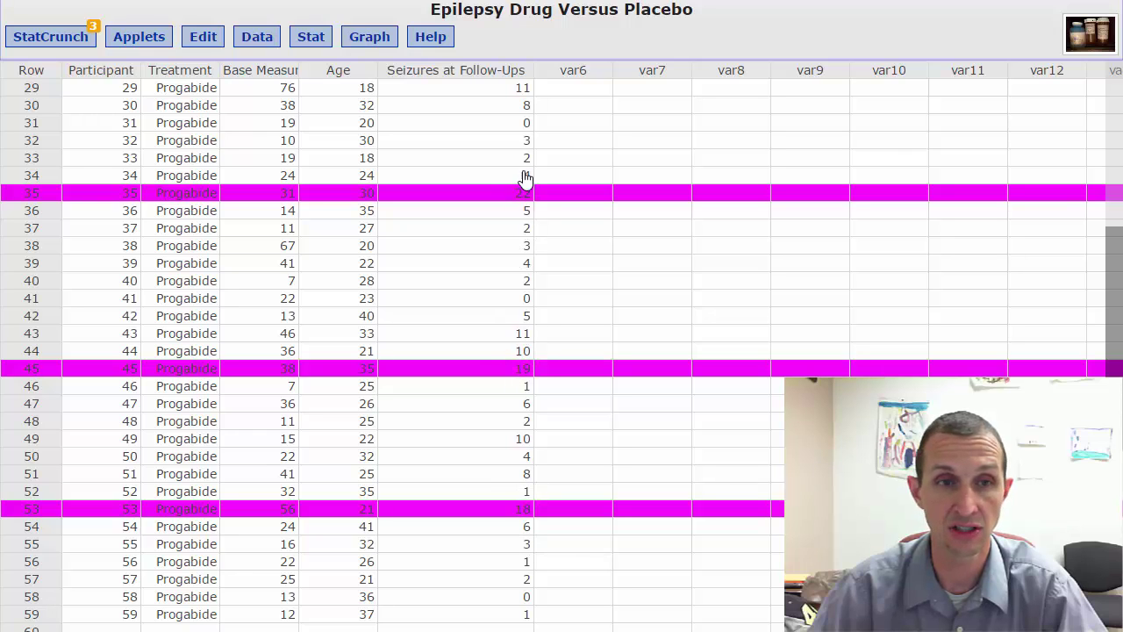
{"action": "scroll", "coordinate": [496, 402], "scroll_direction": "up", "scroll_amount": 8}
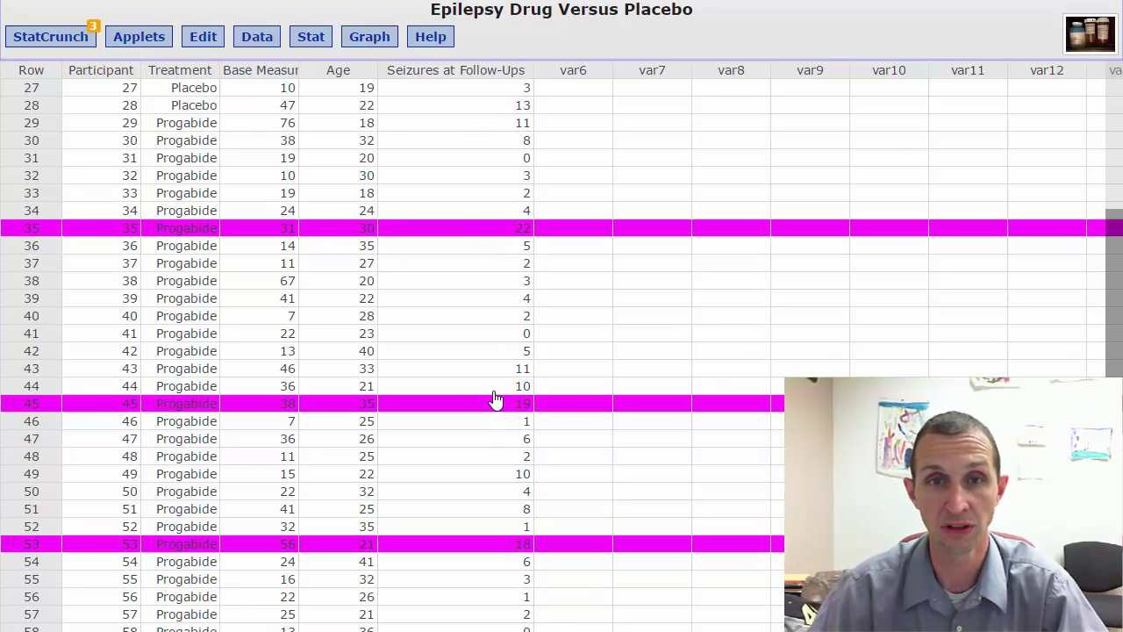
{"action": "scroll", "coordinate": [489, 406], "scroll_direction": "up", "scroll_amount": 5}
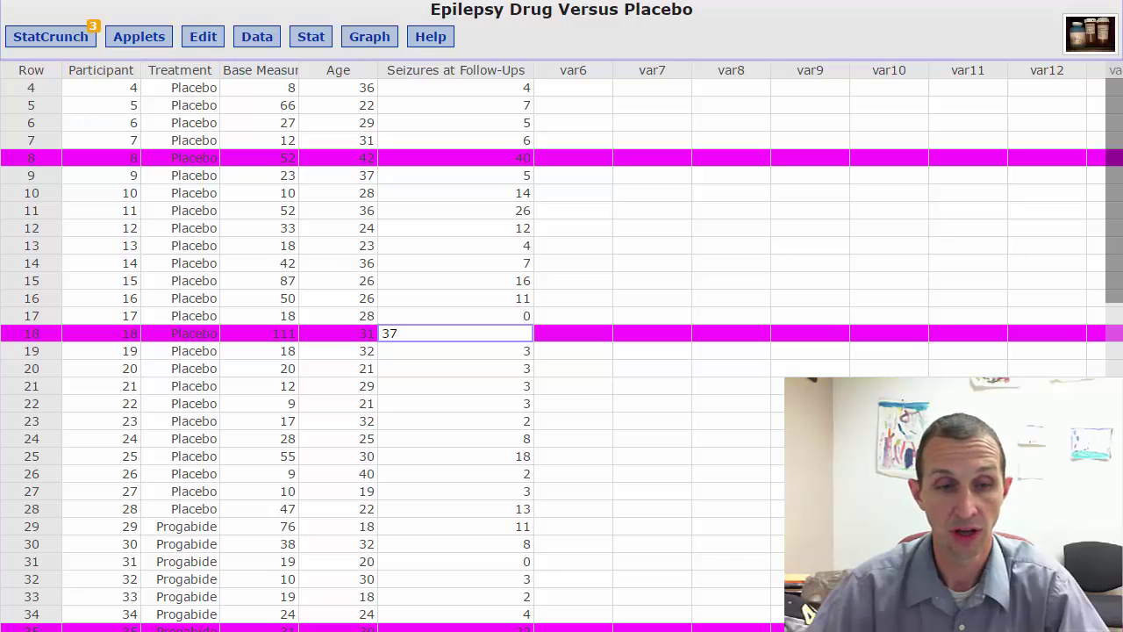
{"action": "left_click", "coordinate": [427, 389]}
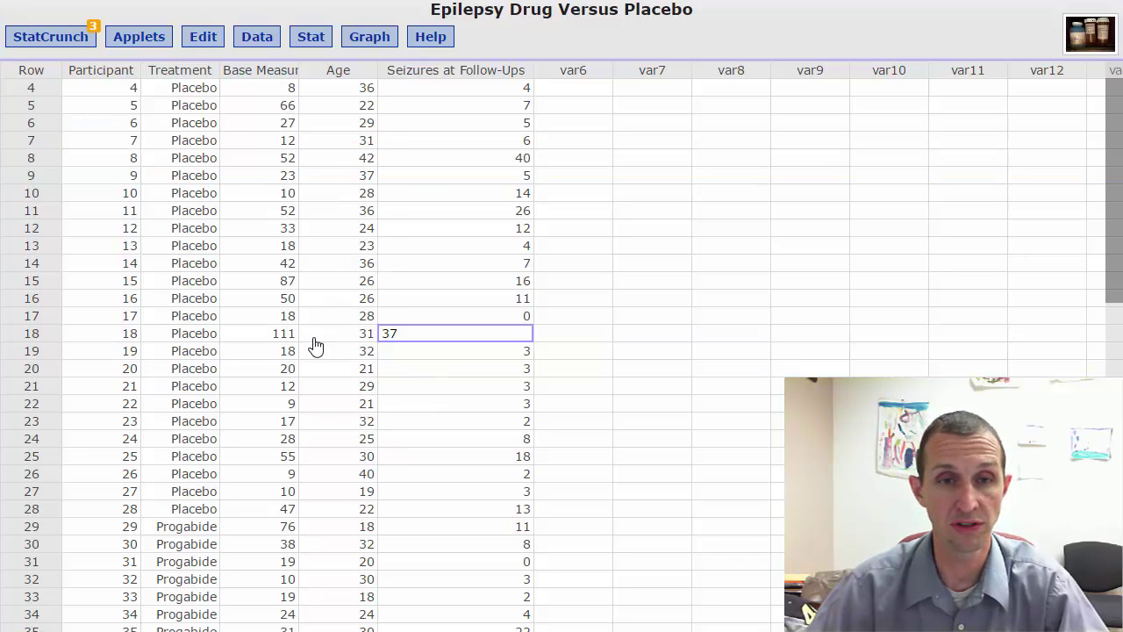
- Set up a frequency histogram of Base Measure grouped by Treatment
{"action": "left_click", "coordinate": [359, 37]}
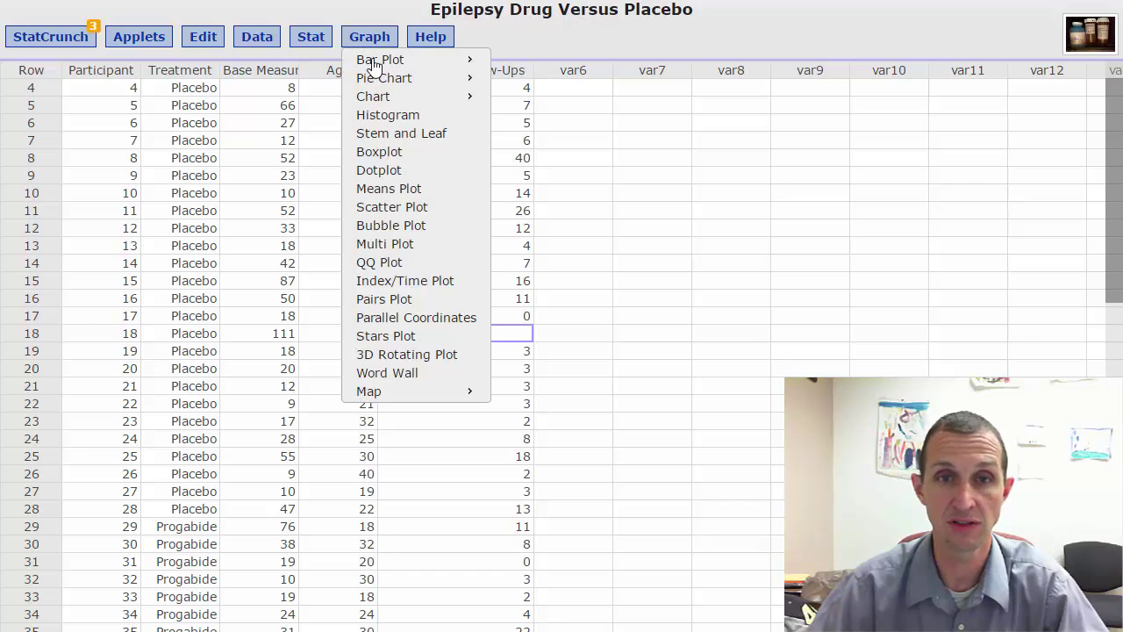
{"action": "left_click", "coordinate": [397, 115]}
{"action": "left_click", "coordinate": [391, 90]}
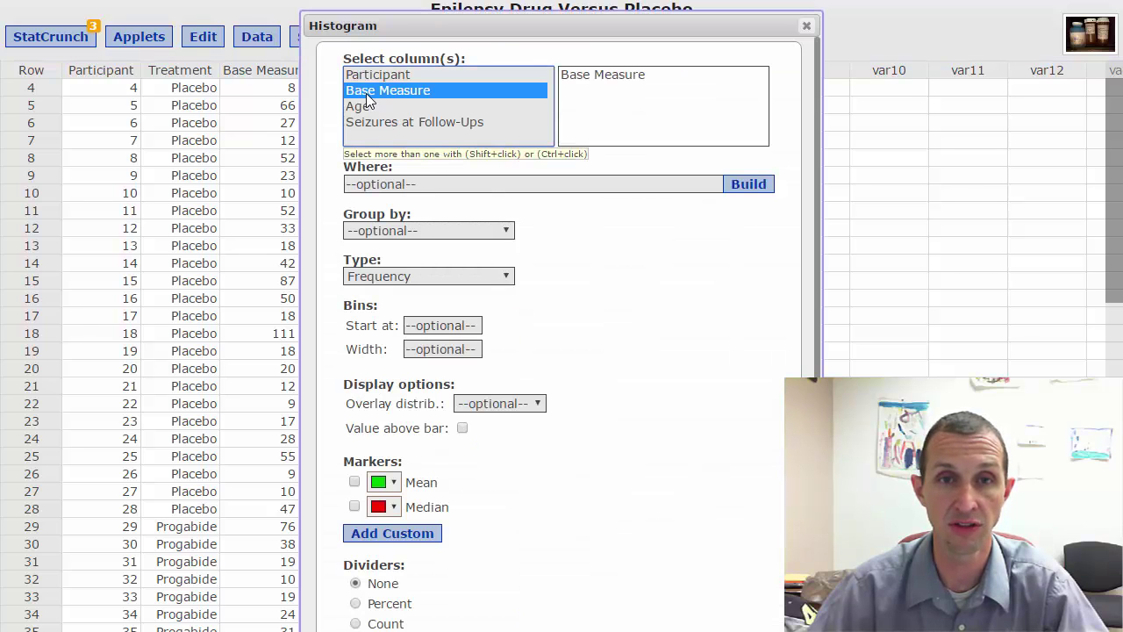
{"action": "left_click", "coordinate": [401, 232]}
{"action": "left_click", "coordinate": [396, 277]}
- Give the histograms the same X-axis and Y-axis with 2 rows per page, and compute them
{"action": "scroll", "coordinate": [582, 359], "scroll_direction": "down", "scroll_amount": 3}
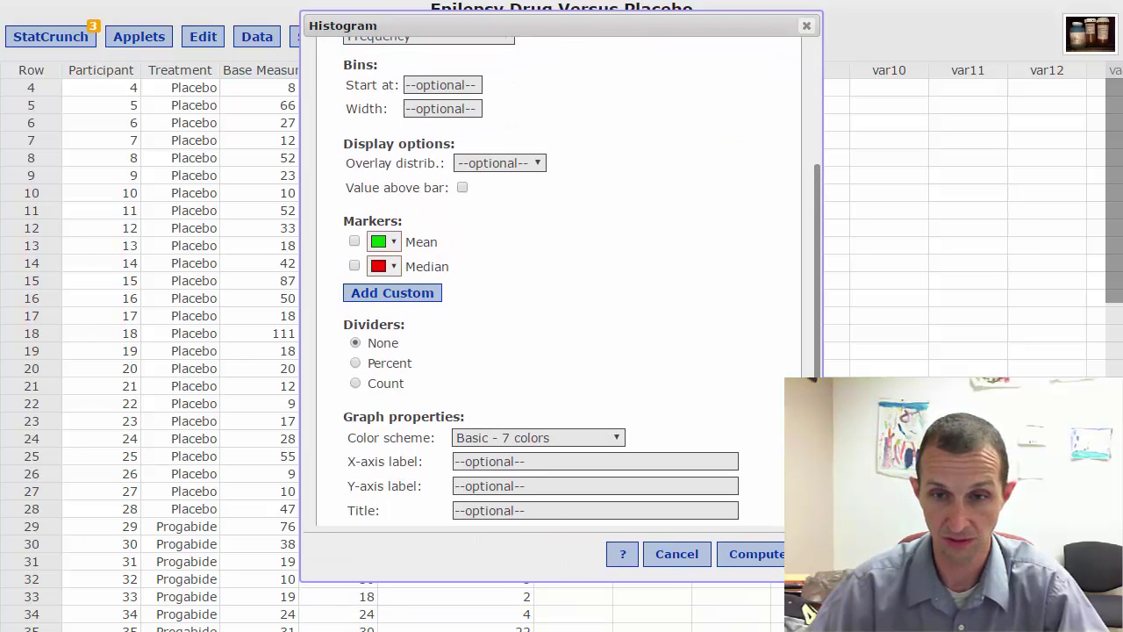
{"action": "scroll", "coordinate": [615, 417], "scroll_direction": "down", "scroll_amount": 3}
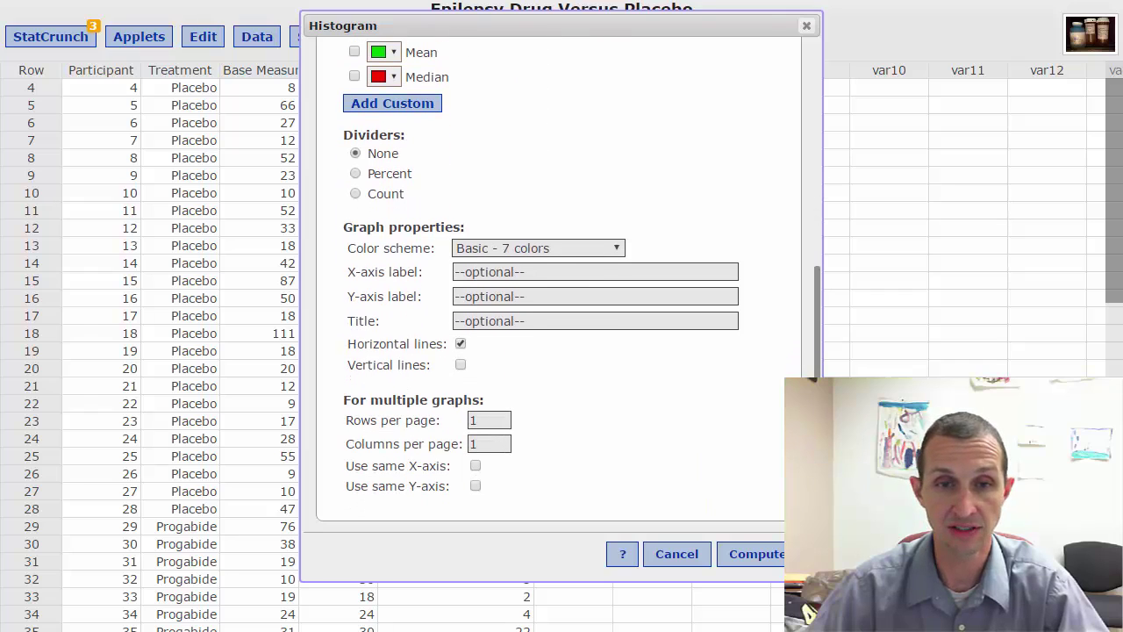
{"action": "left_click", "coordinate": [475, 467]}
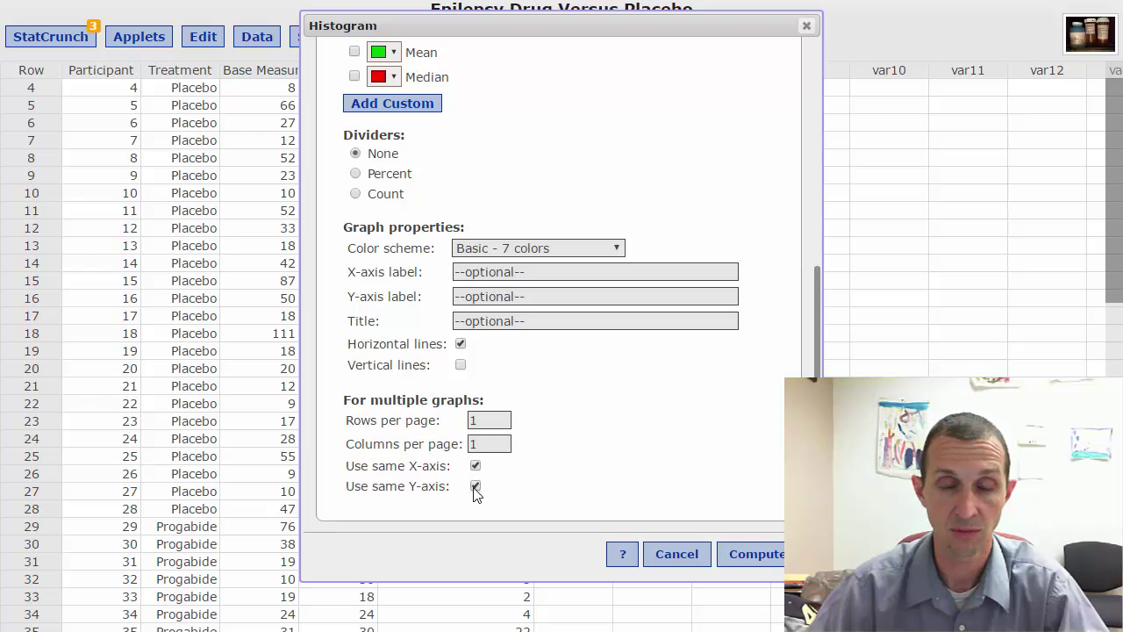
{"action": "double_click", "coordinate": [486, 428]}
{"action": "type", "text": "2"}
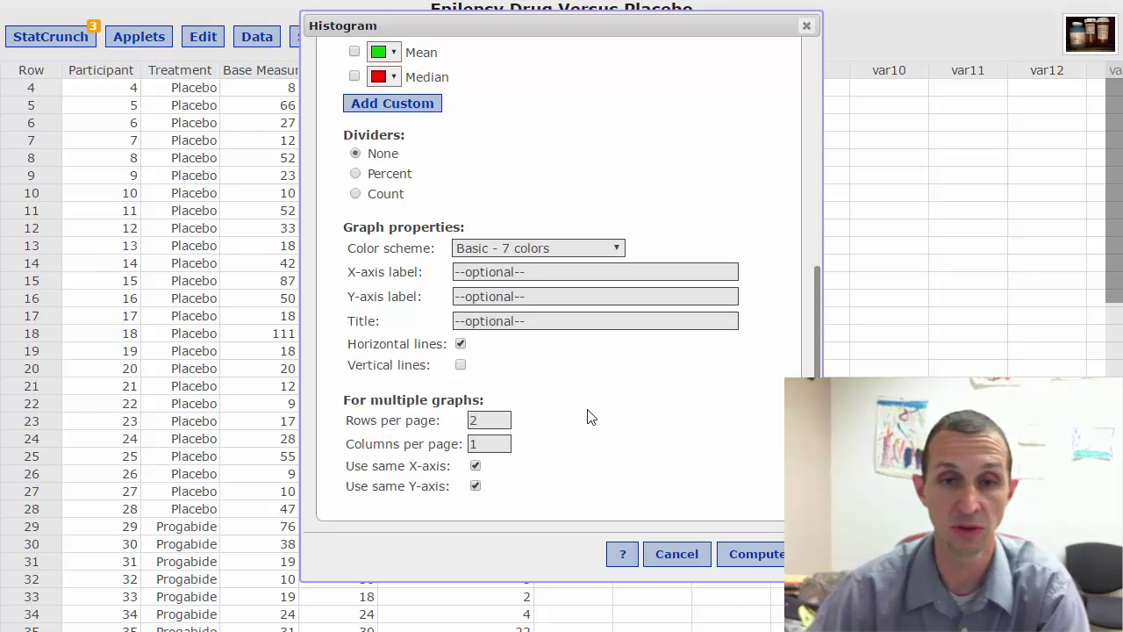
{"action": "left_click", "coordinate": [760, 554]}
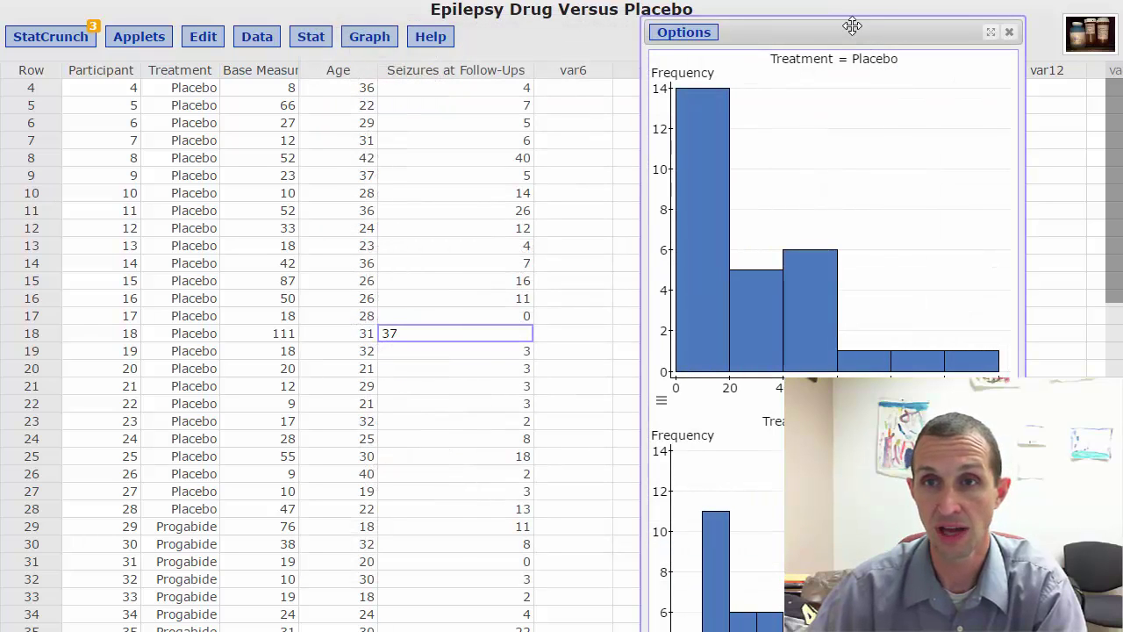
- Reposition the Base Measure histogram window, shorten it to fit both treatment graphs on screen, and widen it
{"action": "left_click_drag", "start_coordinate": [842, 32], "coordinate": [512, 14]}
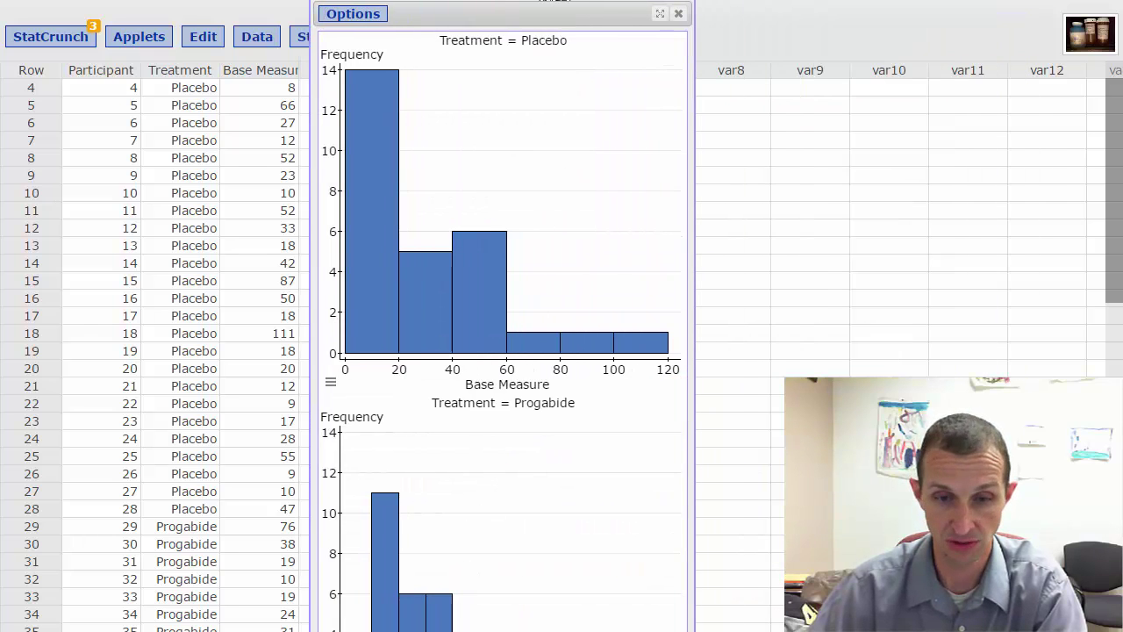
{"action": "left_click_drag", "start_coordinate": [490, 630], "coordinate": [490, 569]}
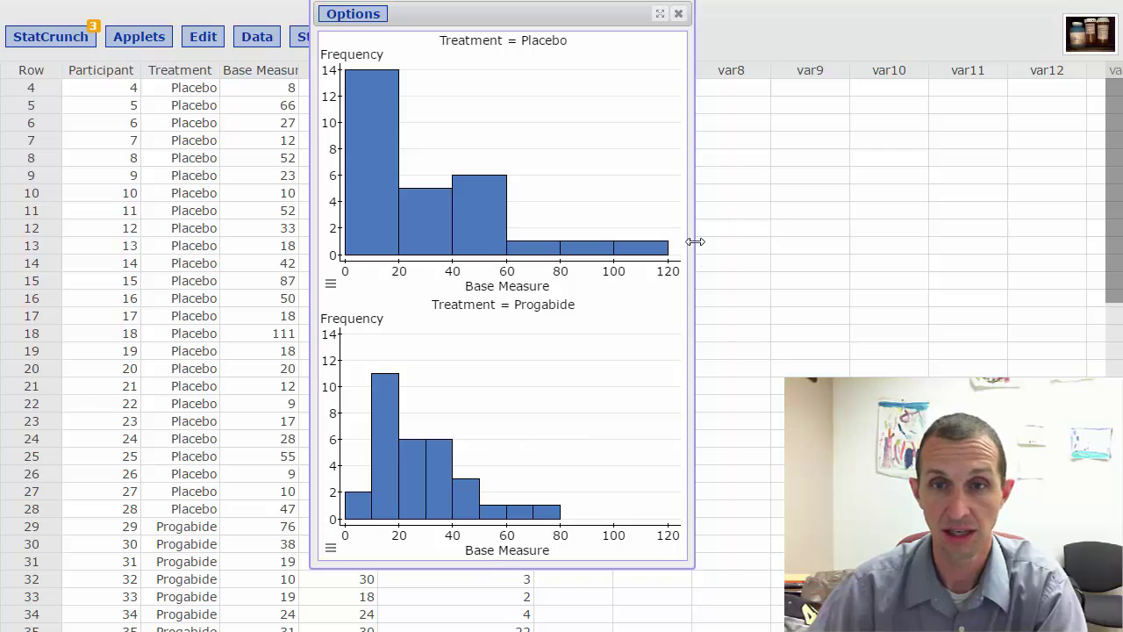
{"action": "left_click_drag", "start_coordinate": [695, 242], "coordinate": [974, 243]}
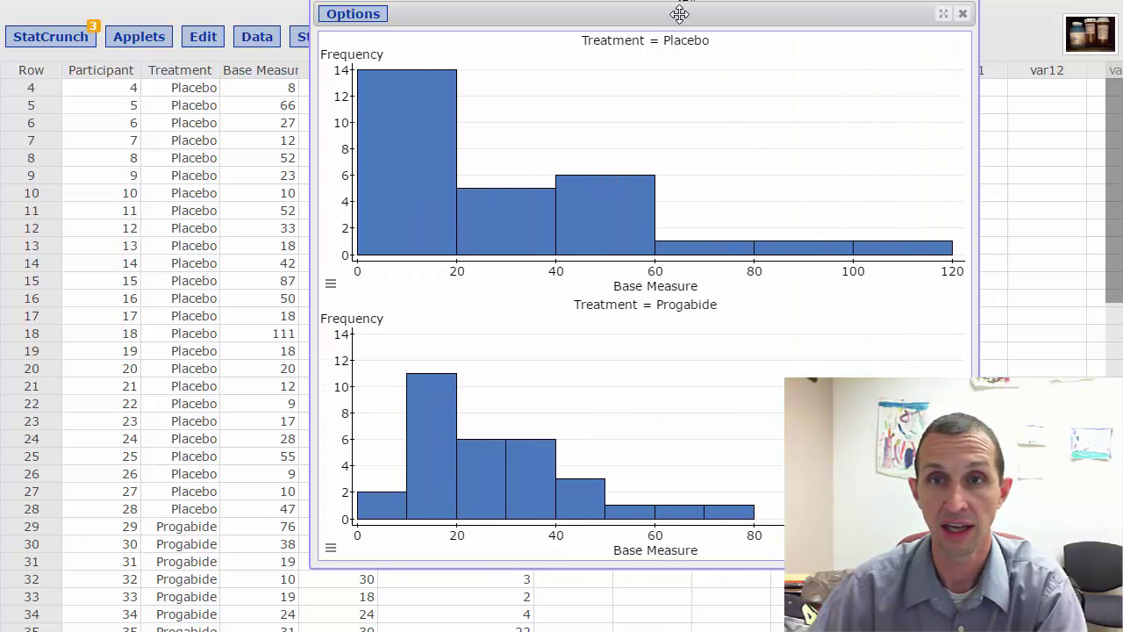
- Reposition the Base Measure histogram window, compare the Placebo and Progabide distributions, and close the graph
{"action": "left_click_drag", "start_coordinate": [680, 14], "coordinate": [594, 45]}
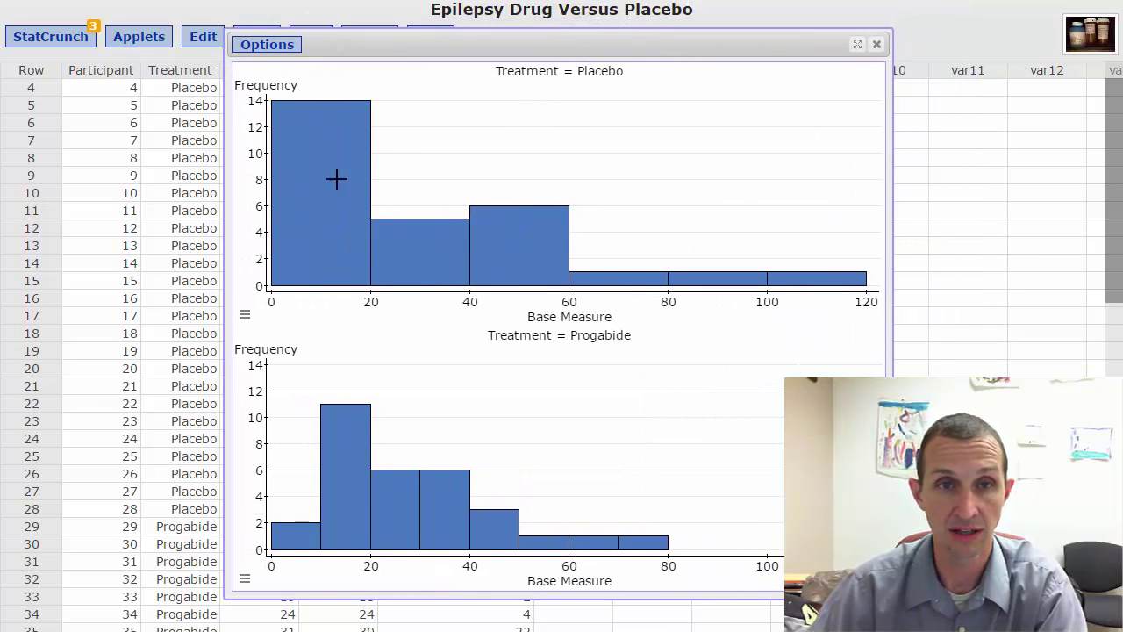
{"action": "mouse_move", "coordinate": [323, 176]}
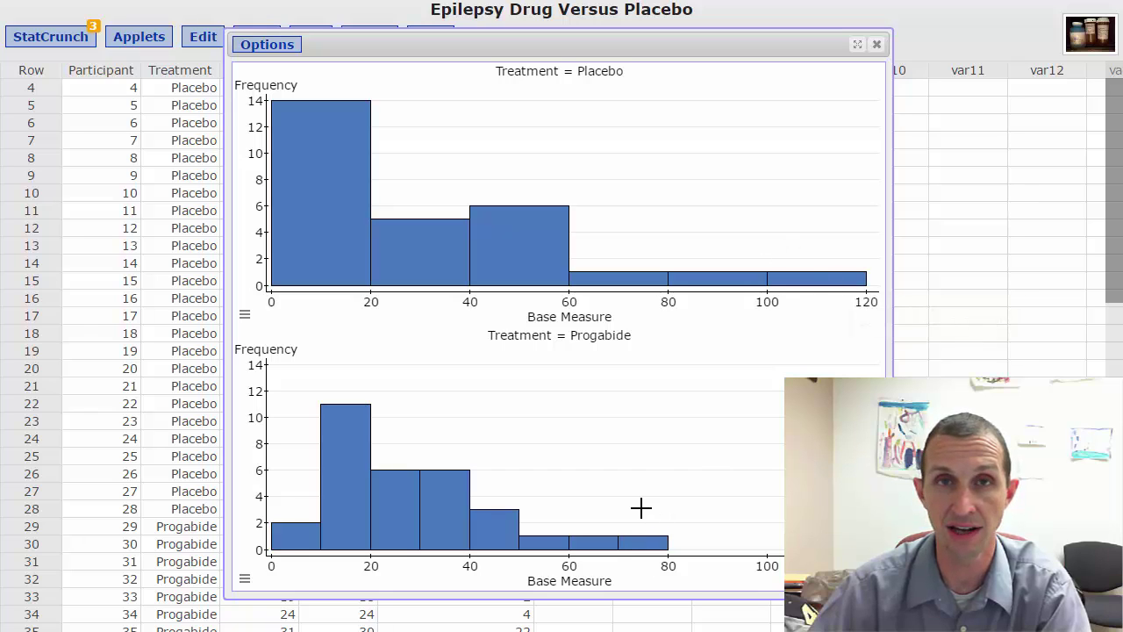
{"action": "left_click", "coordinate": [877, 45]}
- Set up a boxplot of Base Measure grouped by Treatment
{"action": "left_click", "coordinate": [372, 38]}
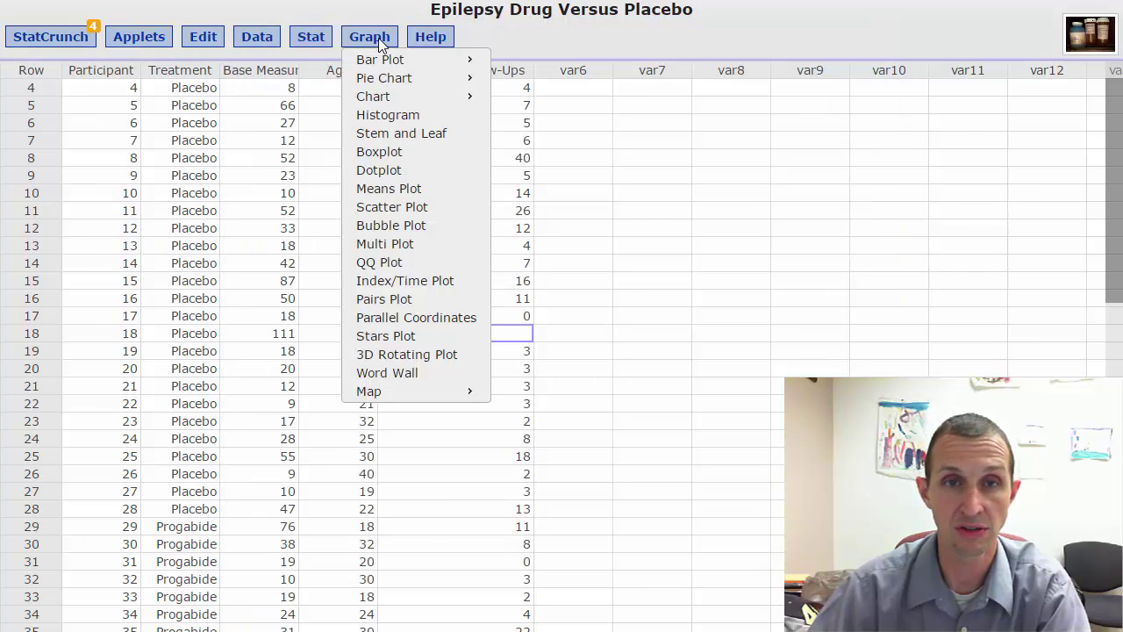
{"action": "left_click", "coordinate": [383, 154]}
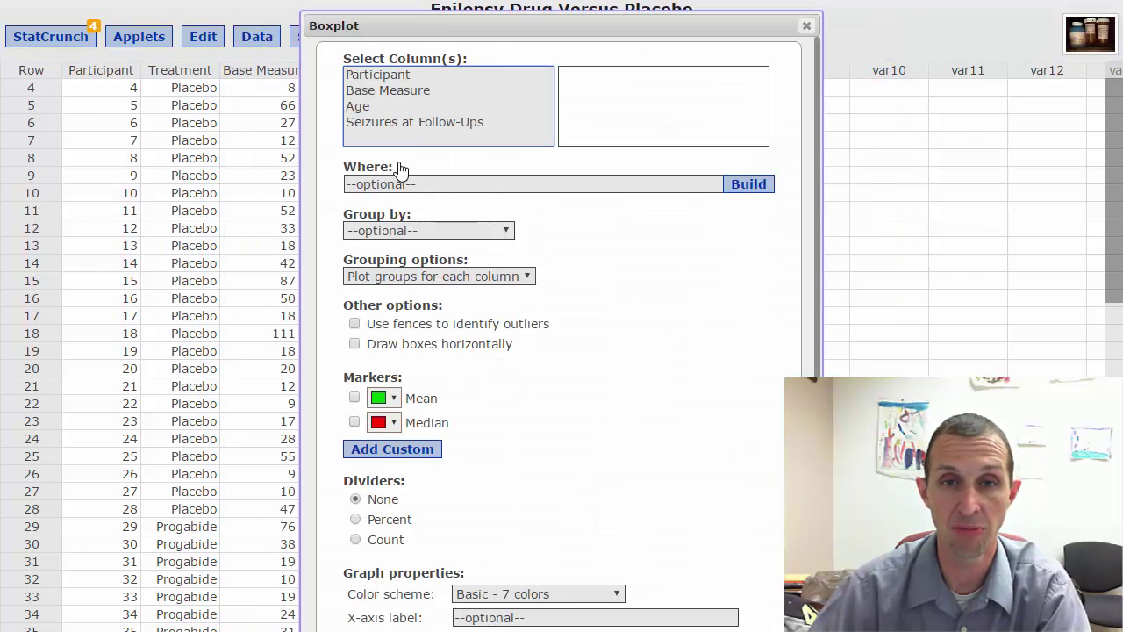
{"action": "left_click", "coordinate": [379, 91]}
{"action": "left_click", "coordinate": [391, 277]}
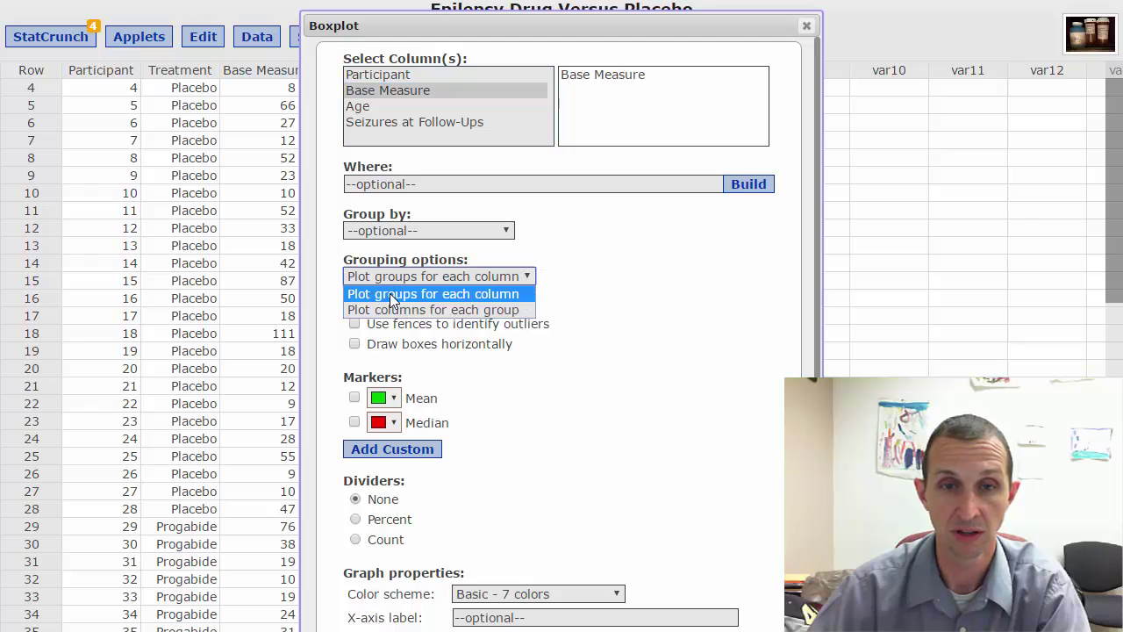
{"action": "left_click", "coordinate": [400, 230]}
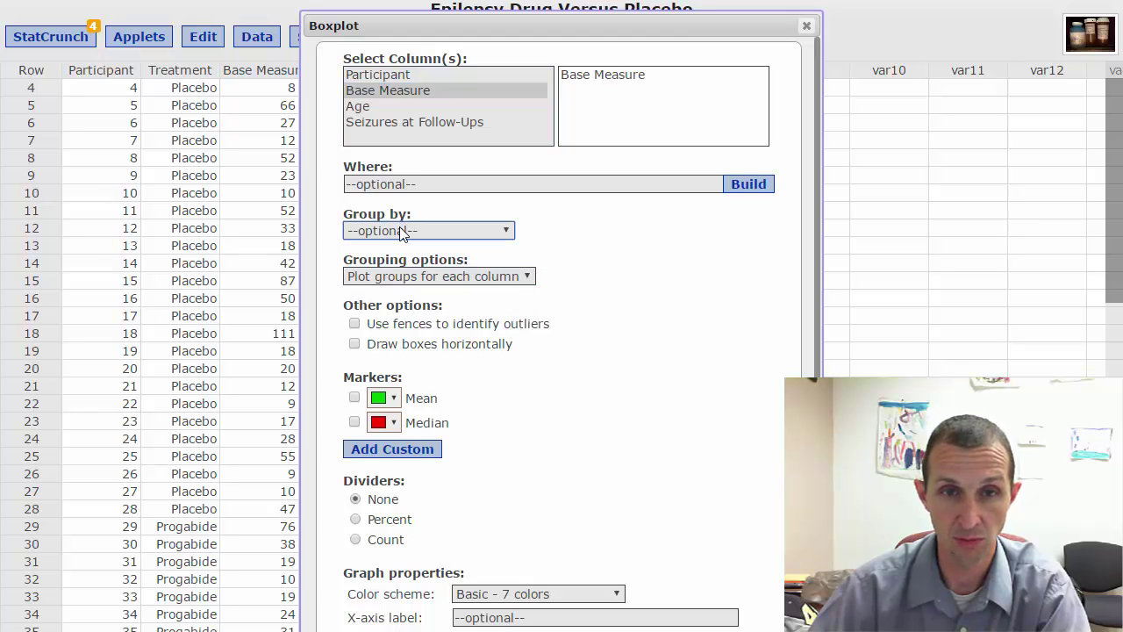
{"action": "left_click", "coordinate": [400, 230]}
{"action": "left_click", "coordinate": [396, 280]}
- Make the Base Measure boxplots use fences to identify outliers and draw boxes horizontally, and compute them
{"action": "scroll", "coordinate": [579, 307], "scroll_direction": "down", "scroll_amount": 3}
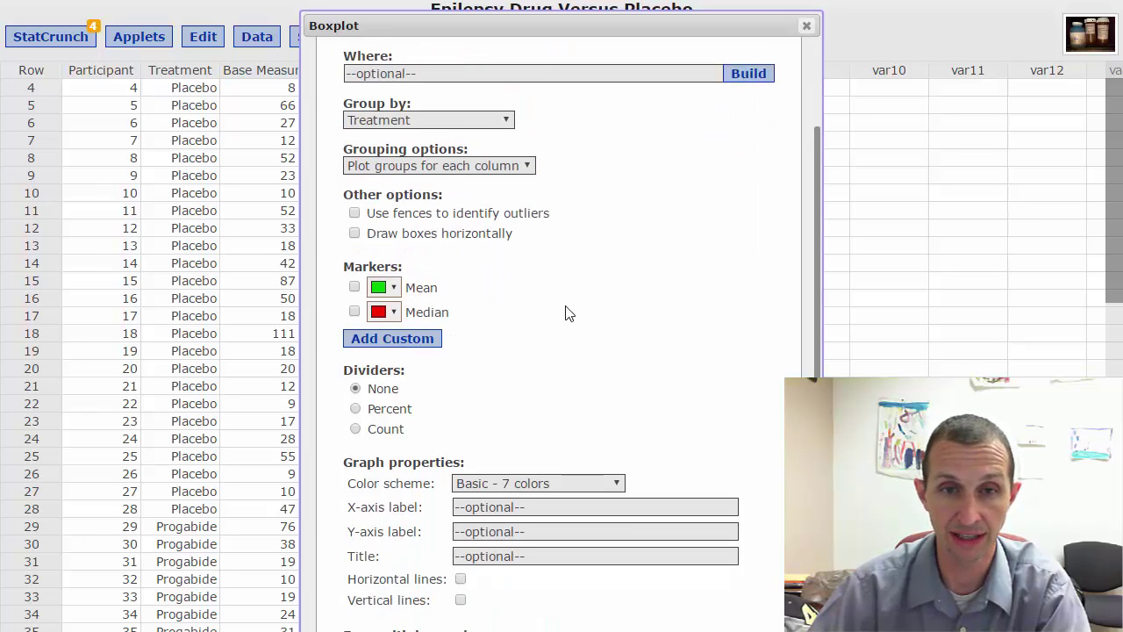
{"action": "left_click", "coordinate": [356, 167]}
{"action": "left_click", "coordinate": [355, 189]}
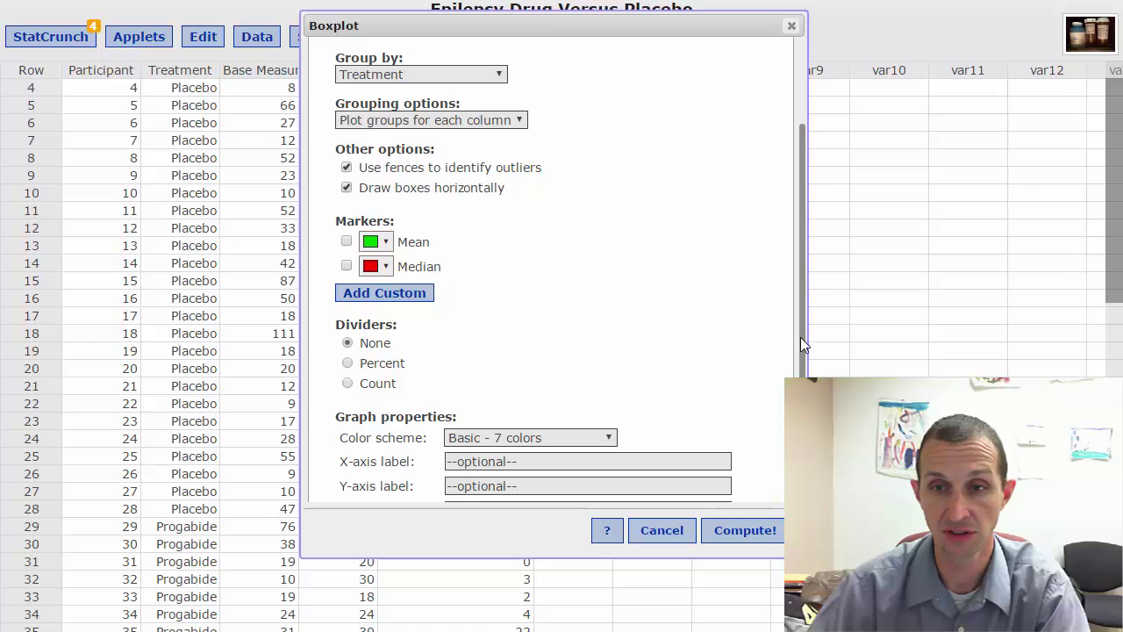
{"action": "scroll", "coordinate": [800, 337], "scroll_direction": "down", "scroll_amount": 3}
{"action": "left_click", "coordinate": [735, 531]}
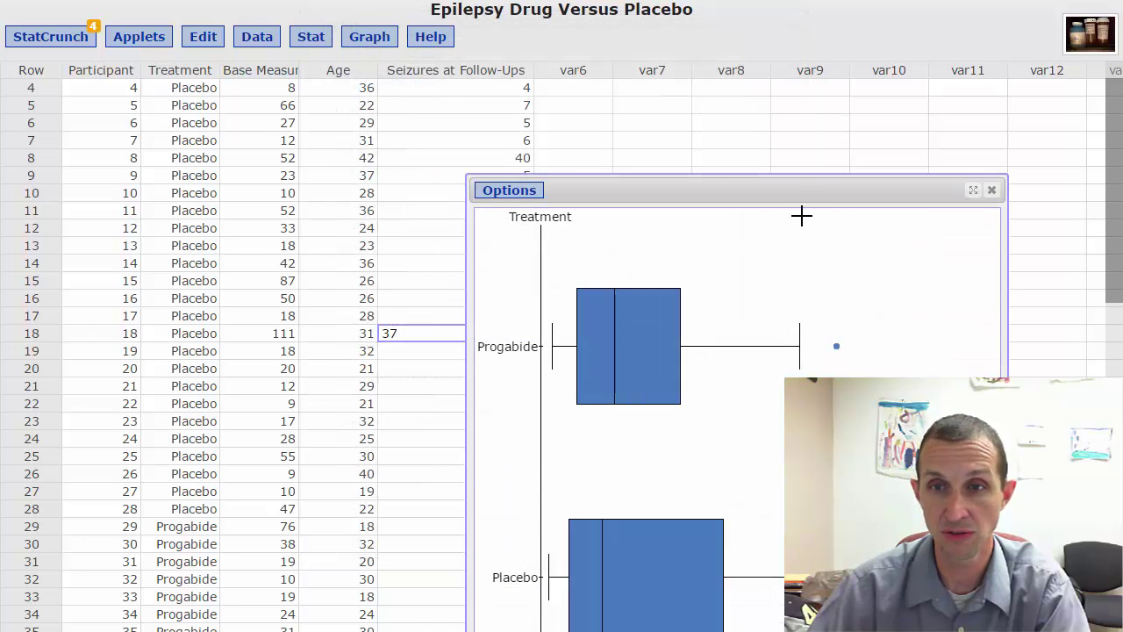
- Reposition and widen the Base Measure boxplot window, and examine the summary statistics of the Progabide and Placebo boxes
{"action": "left_click_drag", "start_coordinate": [794, 195], "coordinate": [444, 91]}
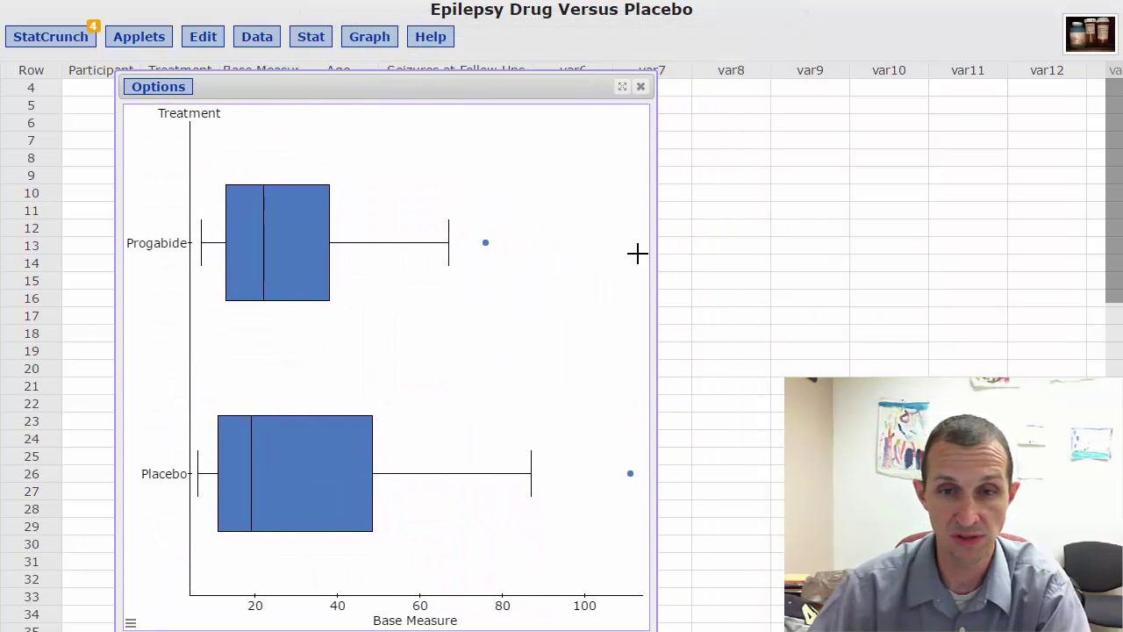
{"action": "left_click_drag", "start_coordinate": [659, 258], "coordinate": [1050, 271]}
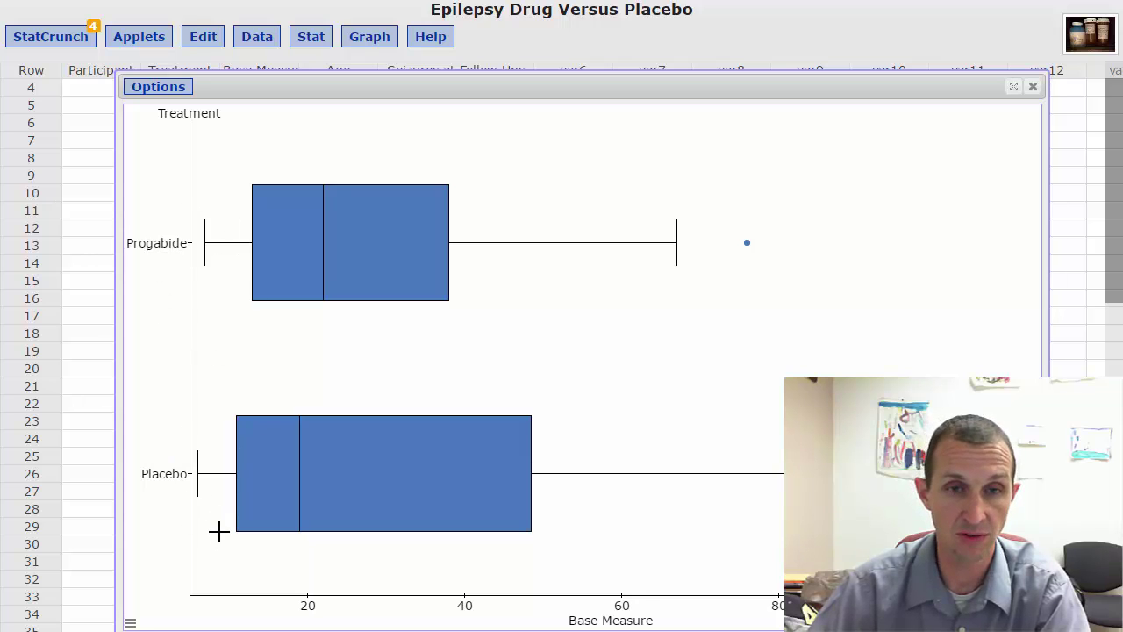
{"action": "mouse_move", "coordinate": [296, 442]}
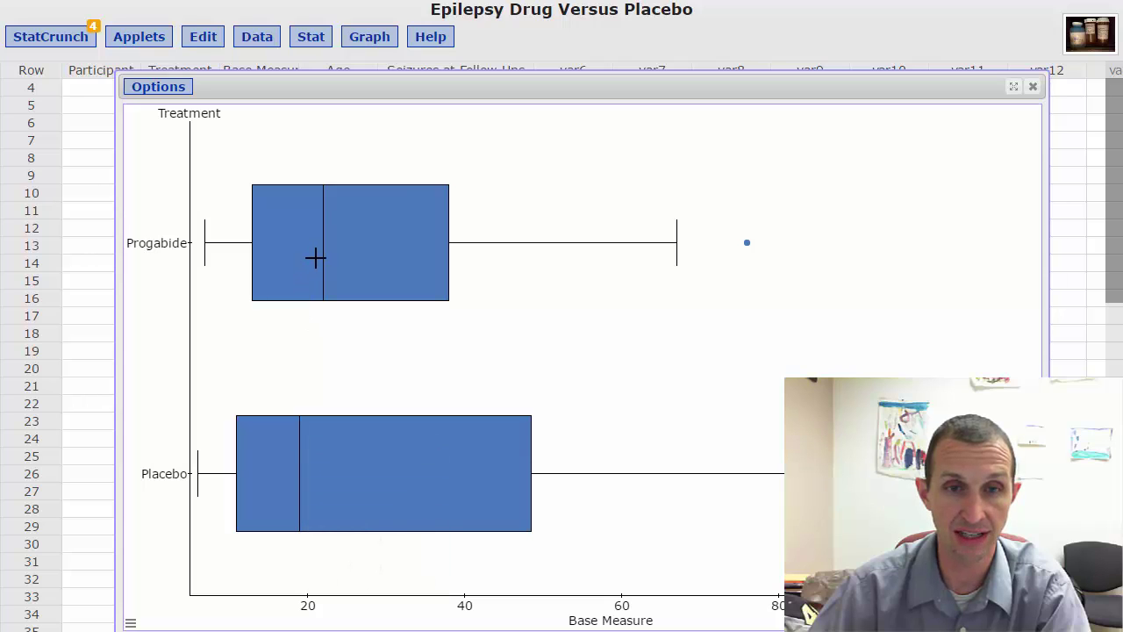
{"action": "mouse_move", "coordinate": [320, 243]}
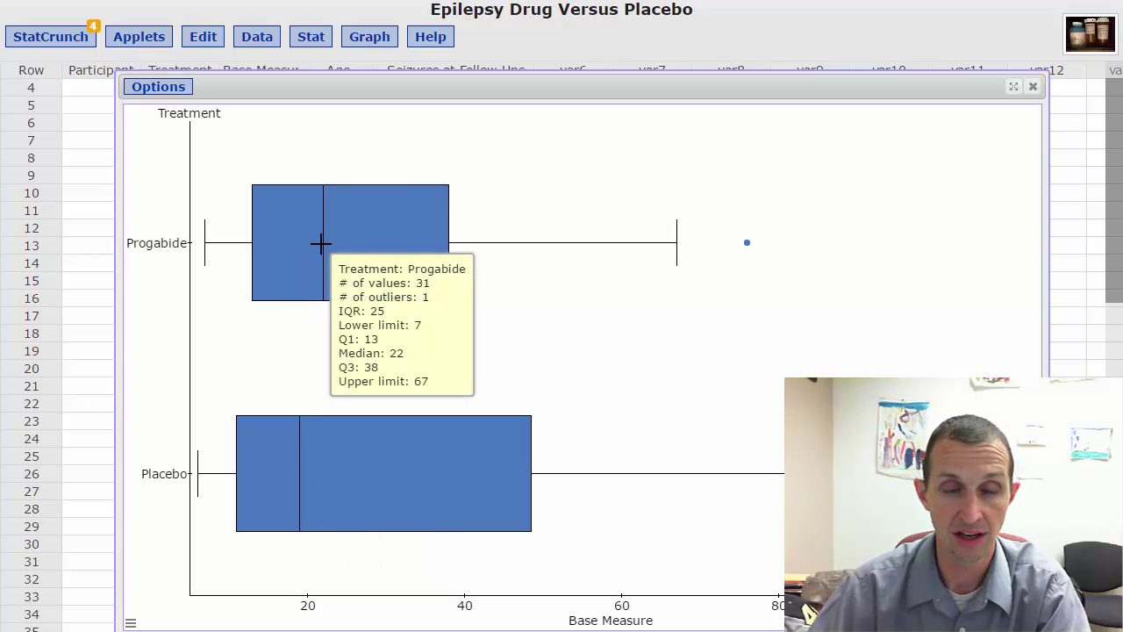
{"action": "mouse_move", "coordinate": [494, 484]}
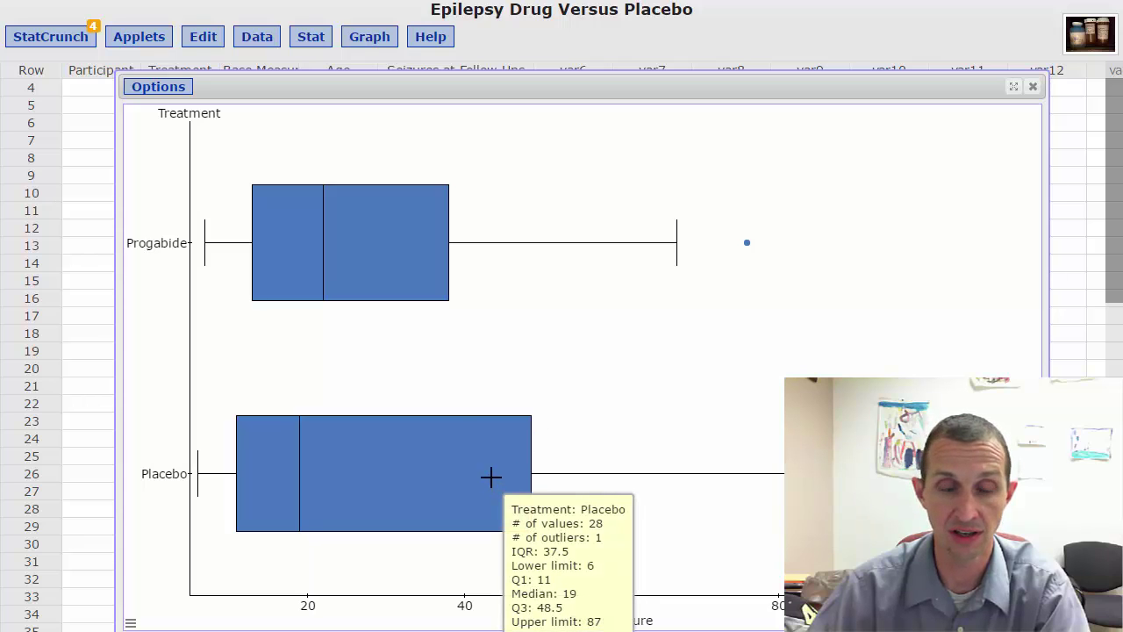
{"action": "mouse_move", "coordinate": [395, 253]}
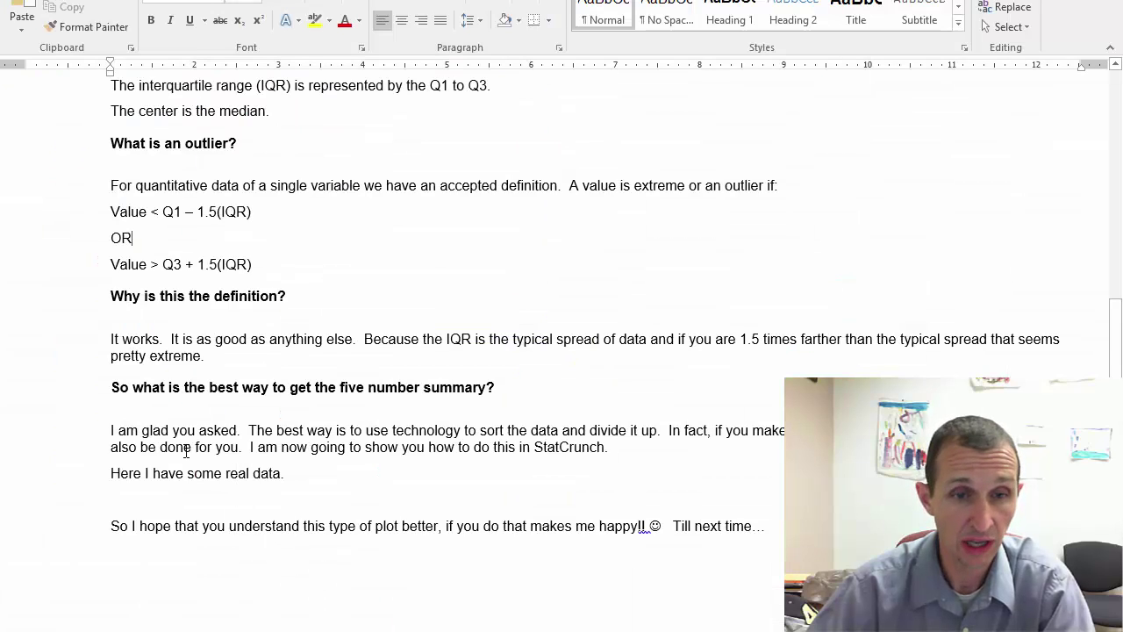
- In the Word notes, highlight parts of the closing sentence and the outlier rules Value < Q1 – 1.5(IQR) and Value > Q3 + 1.5(IQR)
{"action": "left_click_drag", "start_coordinate": [111, 526], "coordinate": [438, 527]}
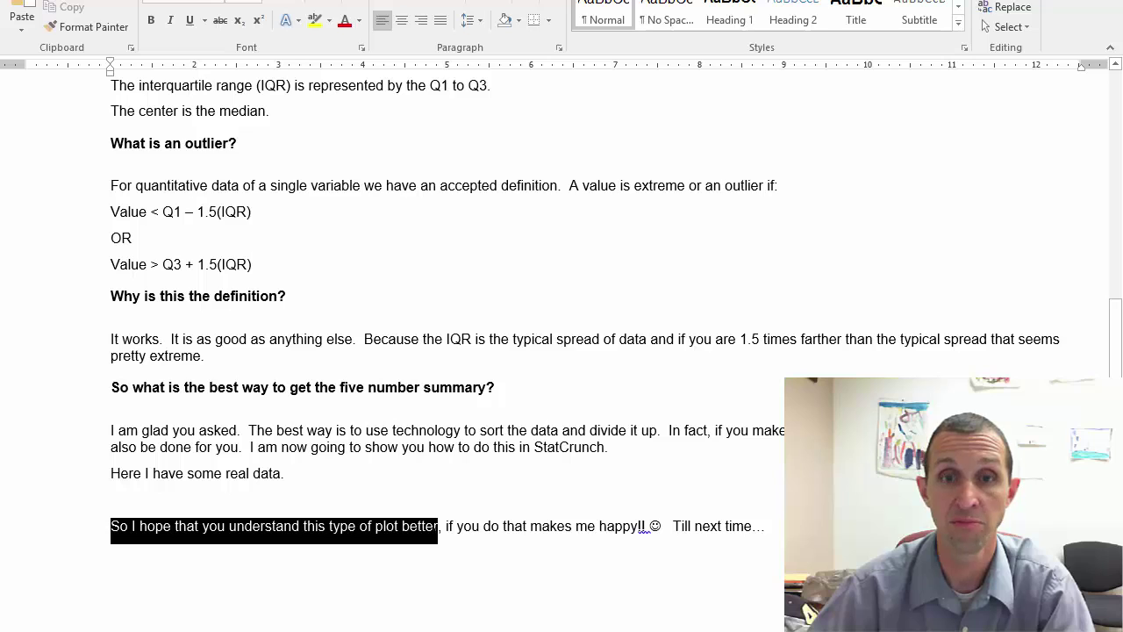
{"action": "left_click_drag", "start_coordinate": [450, 526], "coordinate": [648, 529]}
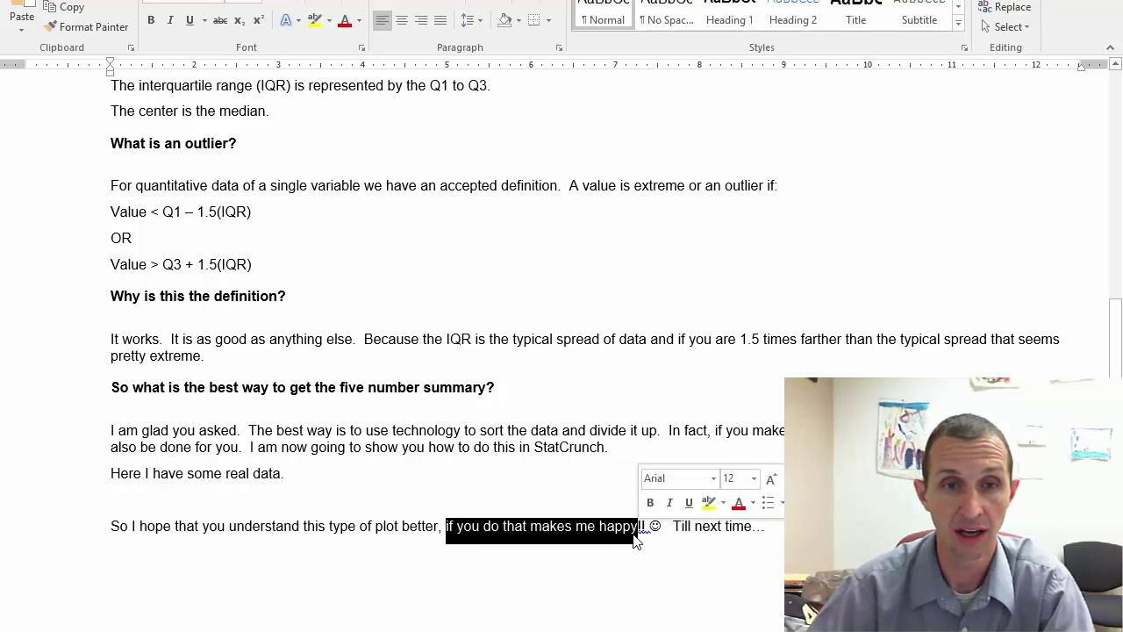
{"action": "left_click", "coordinate": [250, 264]}
{"action": "left_click_drag", "start_coordinate": [222, 211], "coordinate": [178, 233]}
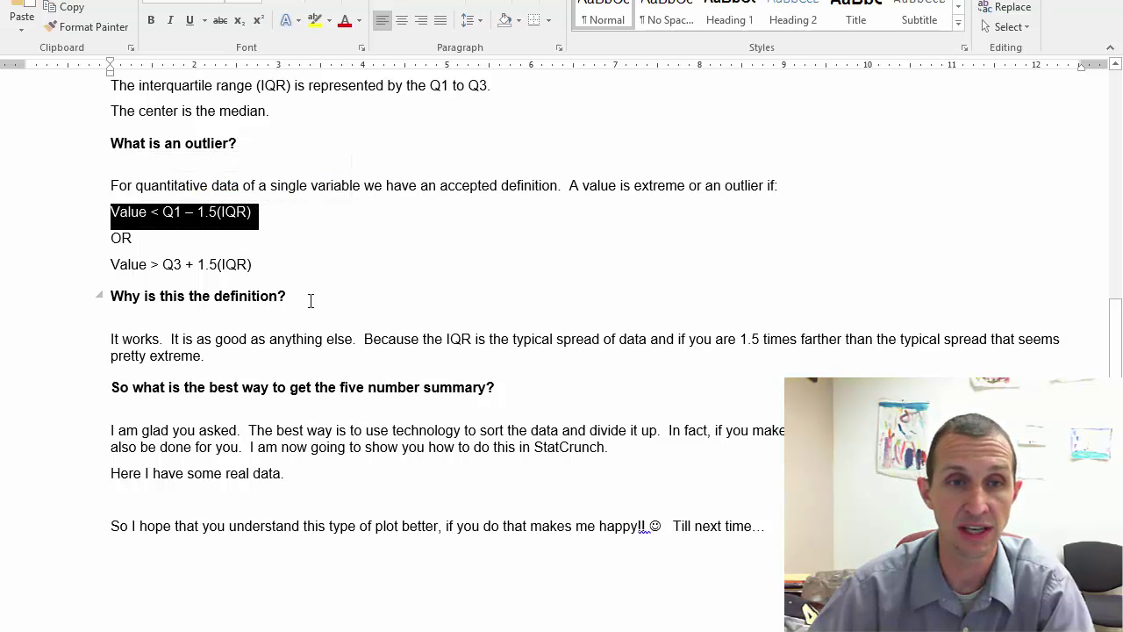
{"action": "left_click", "coordinate": [289, 264]}
{"action": "triple_click", "coordinate": [198, 264]}
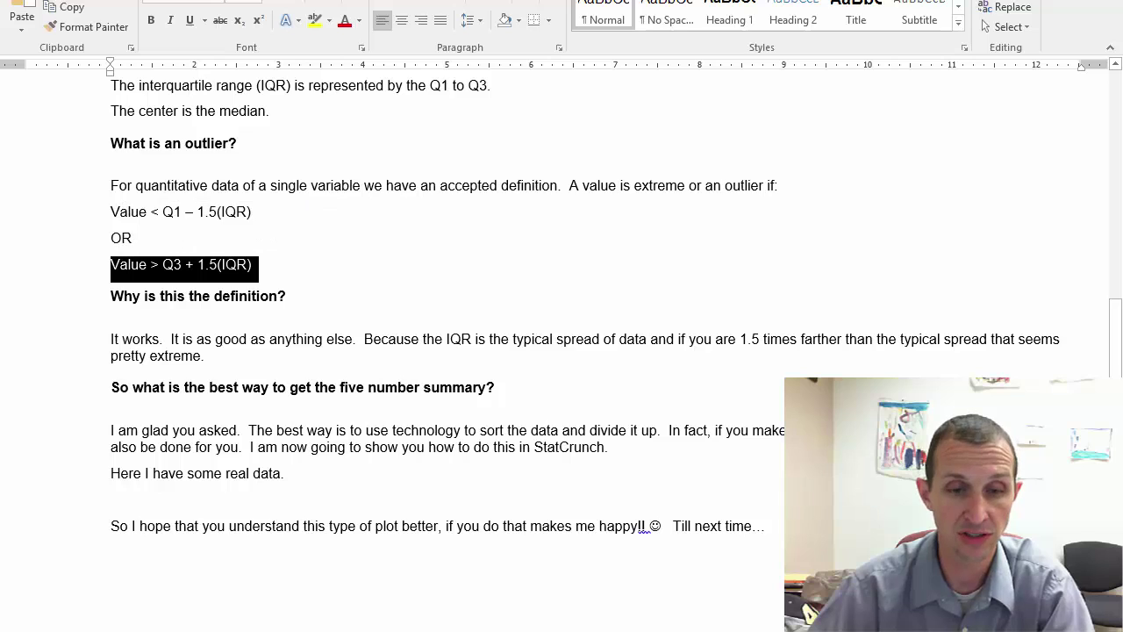
- Switch back to StatCrunch and compute a boxplot of Seizures at Follow-Ups grouped by Treatment
{"action": "key", "text": "alt+Tab"}
{"action": "left_click", "coordinate": [369, 39]}
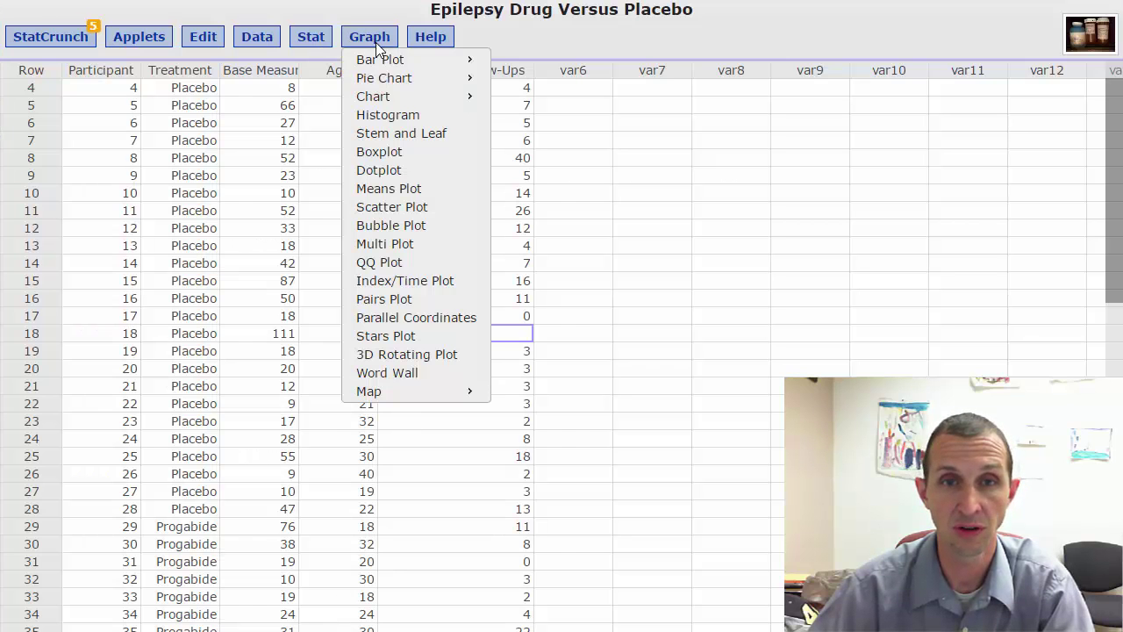
{"action": "left_click", "coordinate": [395, 154]}
{"action": "left_click", "coordinate": [385, 122]}
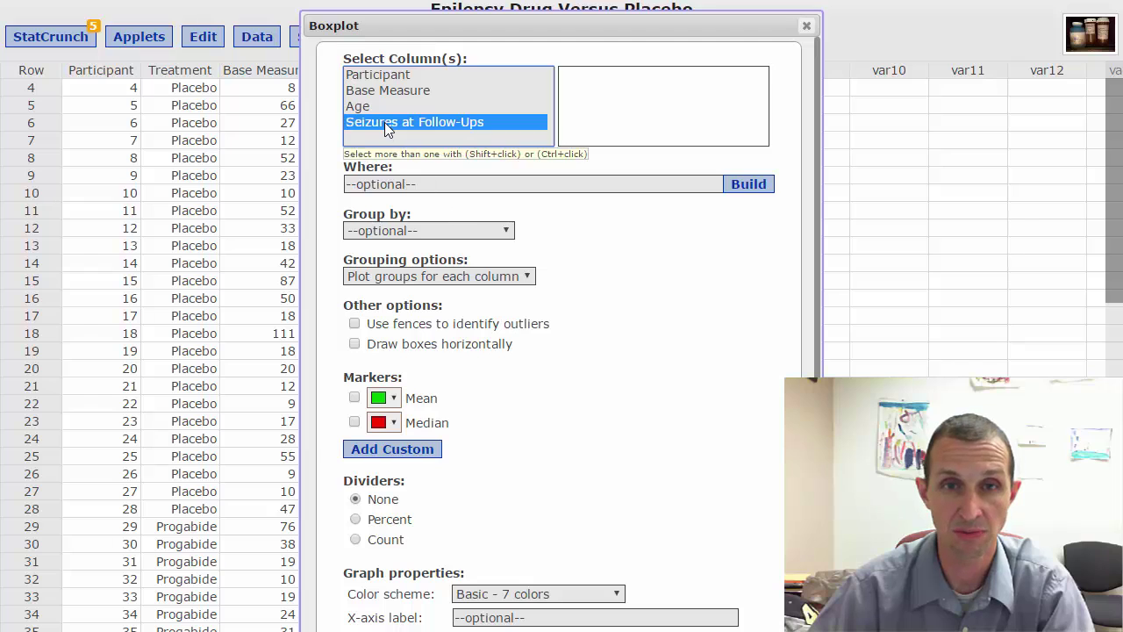
{"action": "left_click", "coordinate": [399, 229]}
{"action": "left_click", "coordinate": [392, 279]}
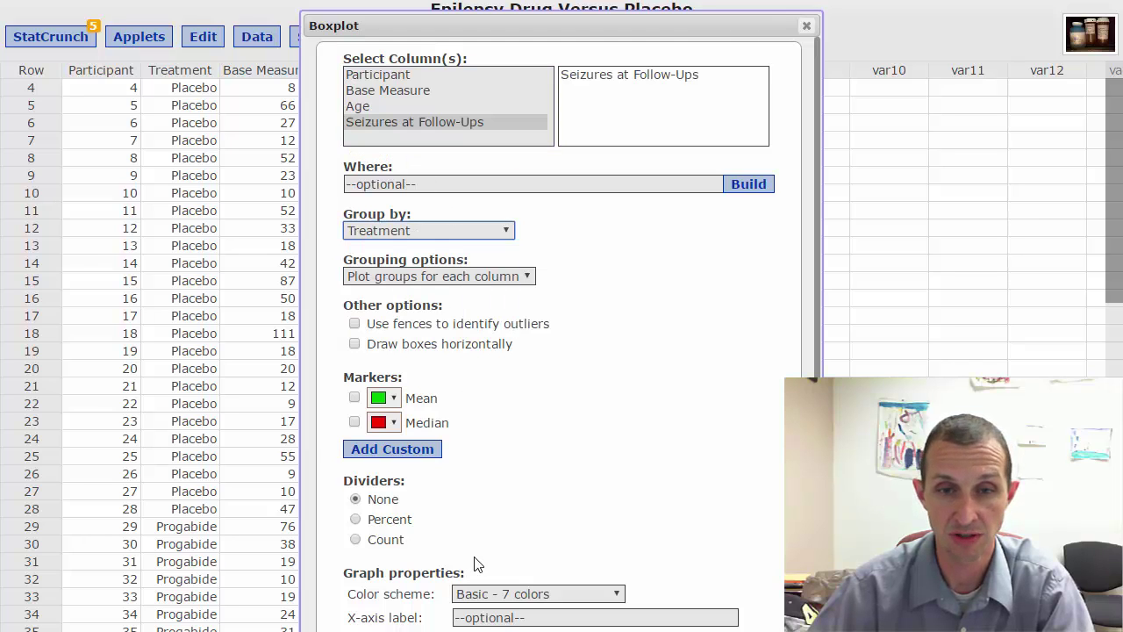
{"action": "key", "text": "Return"}
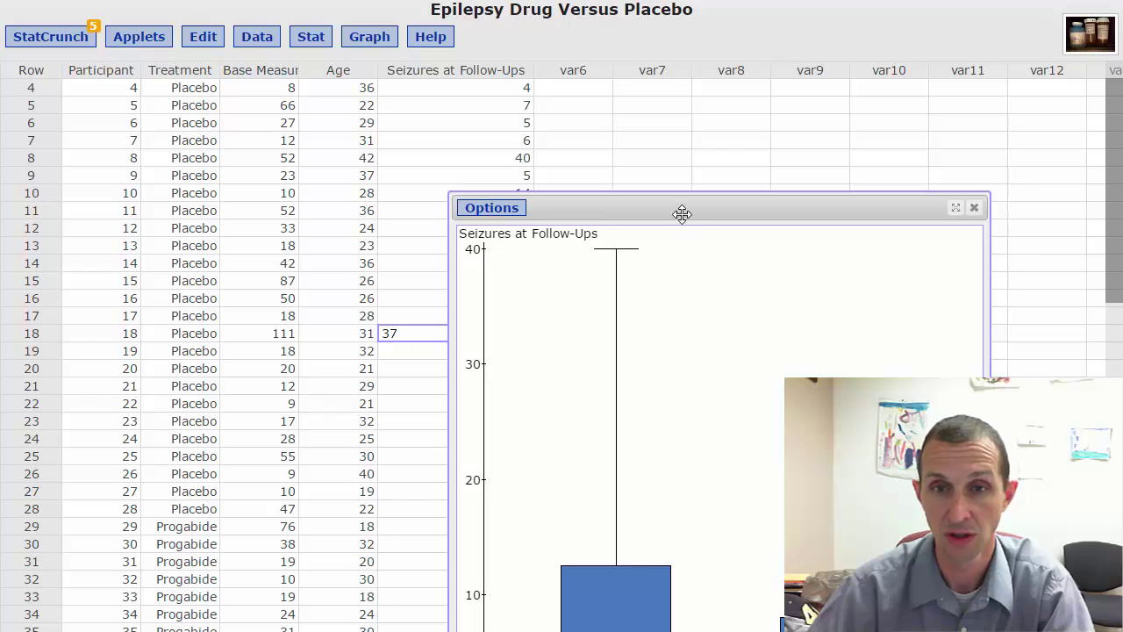
- Edit the Seizures at Follow-Ups boxplot to use fences for outliers and horizontal boxes, recompute it, and reposition its window
{"action": "left_click_drag", "start_coordinate": [682, 213], "coordinate": [478, 54]}
{"action": "left_click", "coordinate": [299, 59]}
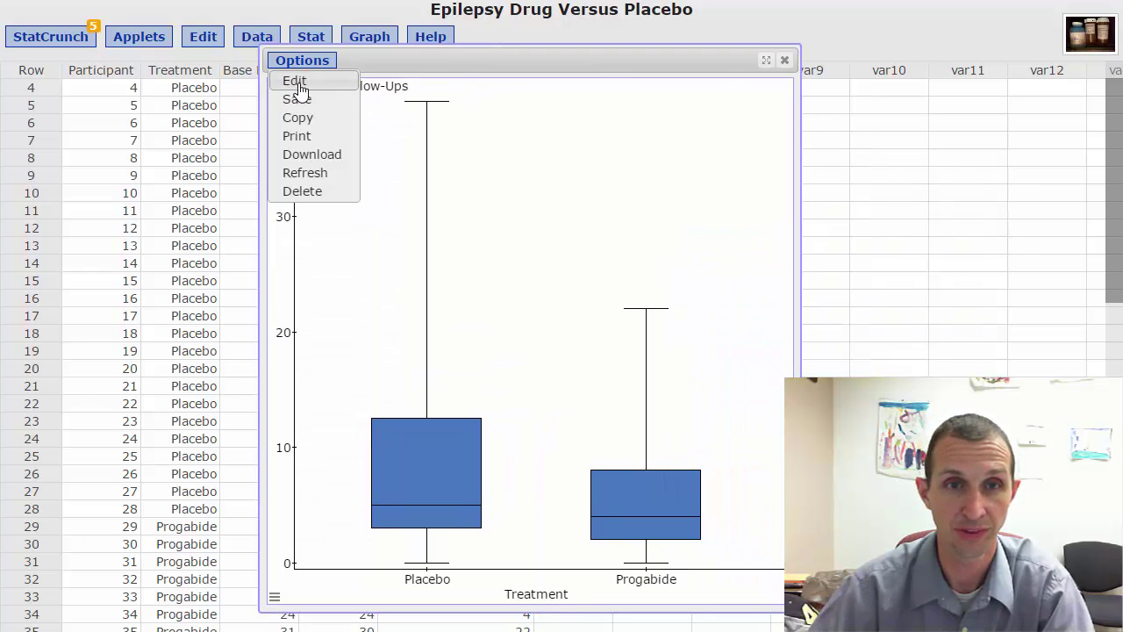
{"action": "left_click", "coordinate": [296, 80]}
{"action": "left_click", "coordinate": [354, 311]}
{"action": "left_click", "coordinate": [354, 331]}
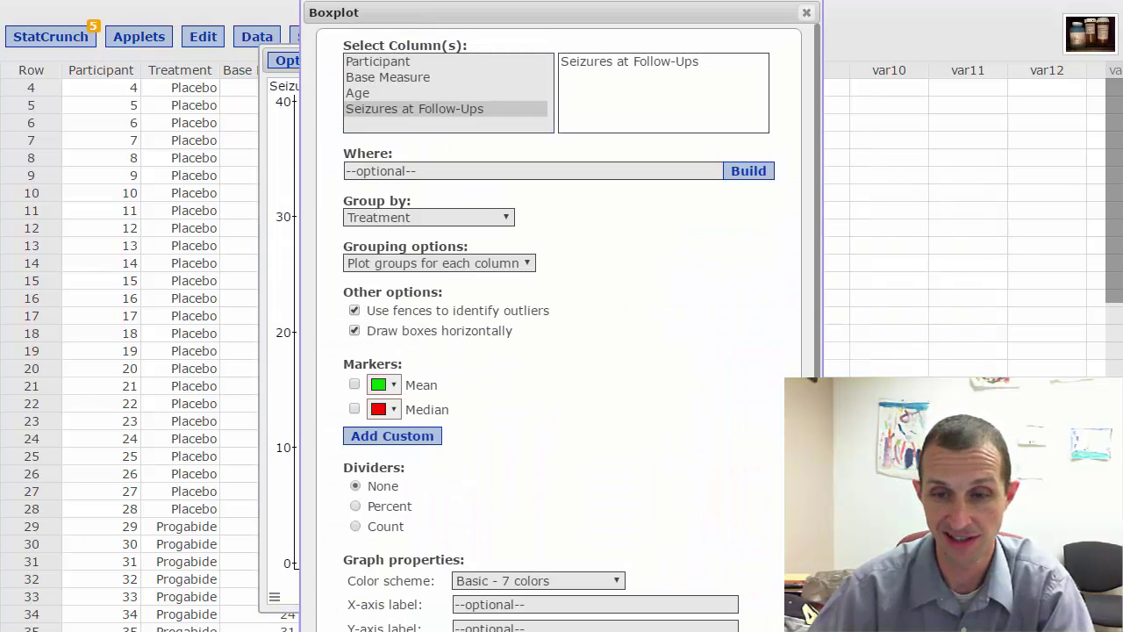
{"action": "key", "text": "Return"}
{"action": "left_click_drag", "start_coordinate": [707, 209], "coordinate": [463, 61]}
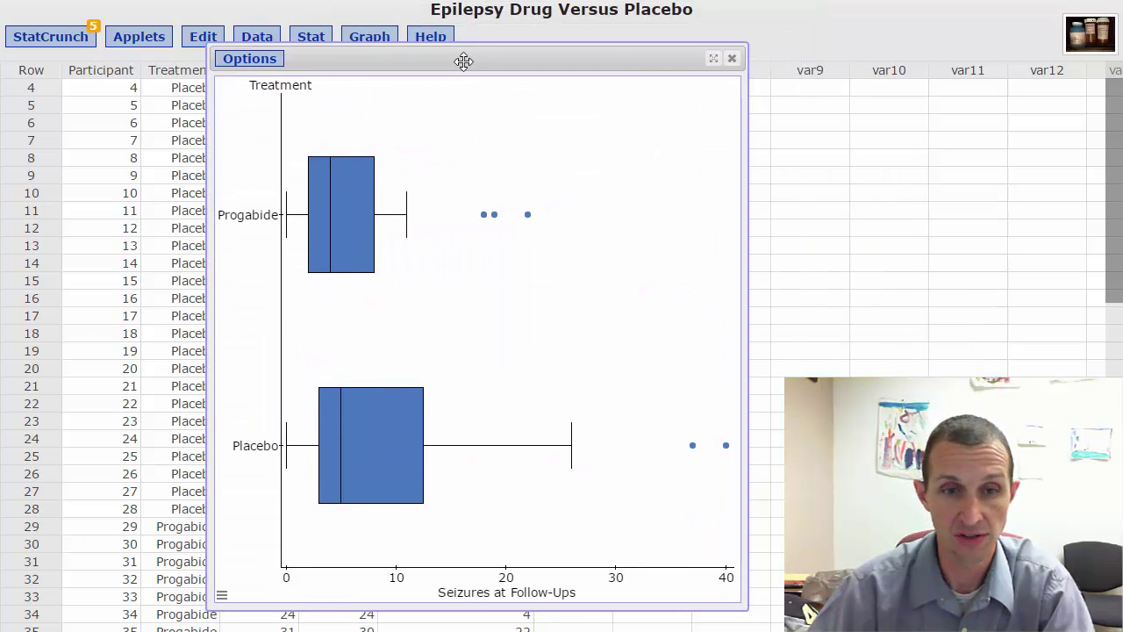
- Examine the Progabide box of the seizures boxplot and switch to the Word notes
{"action": "mouse_move", "coordinate": [371, 219]}
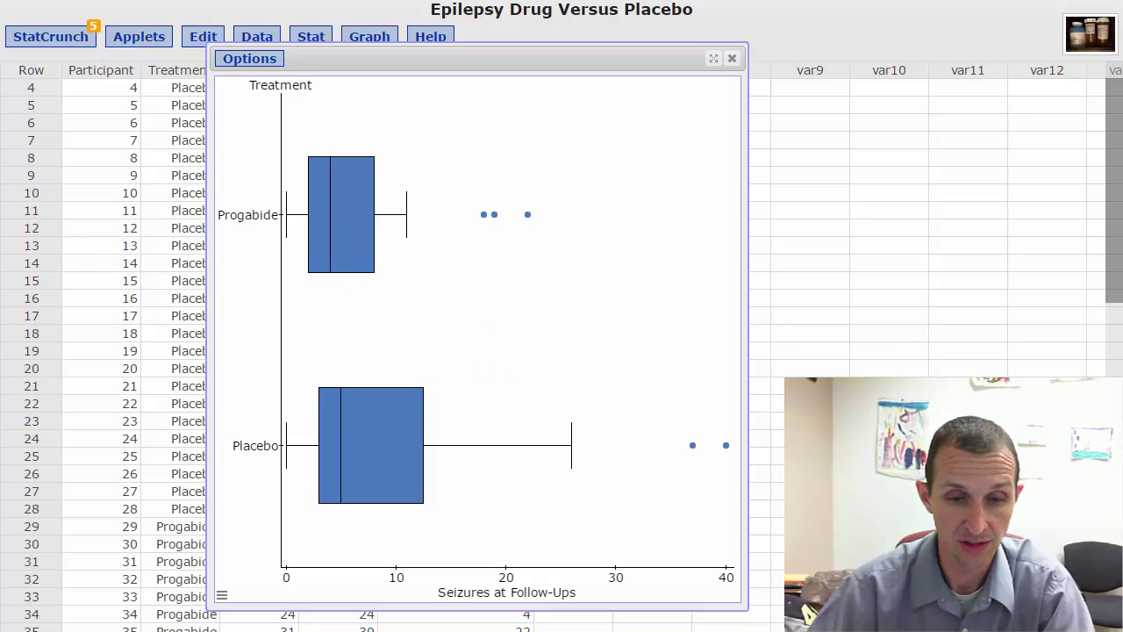
{"action": "key", "text": "alt+Tab"}
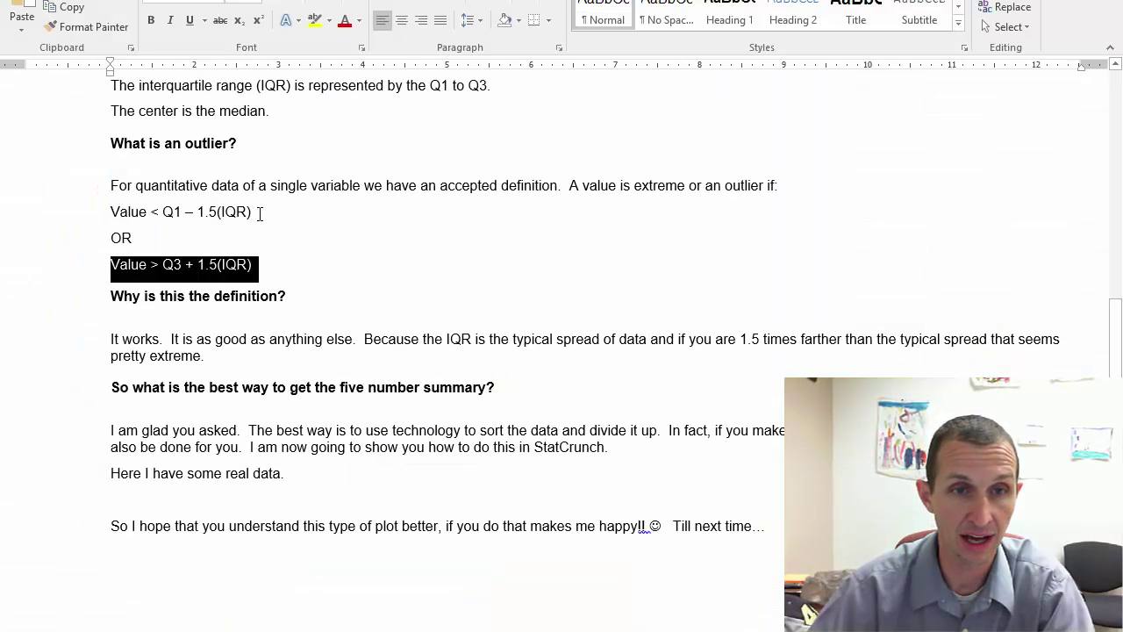
{"action": "left_click", "coordinate": [259, 213]}
{"action": "key", "text": "Return"}
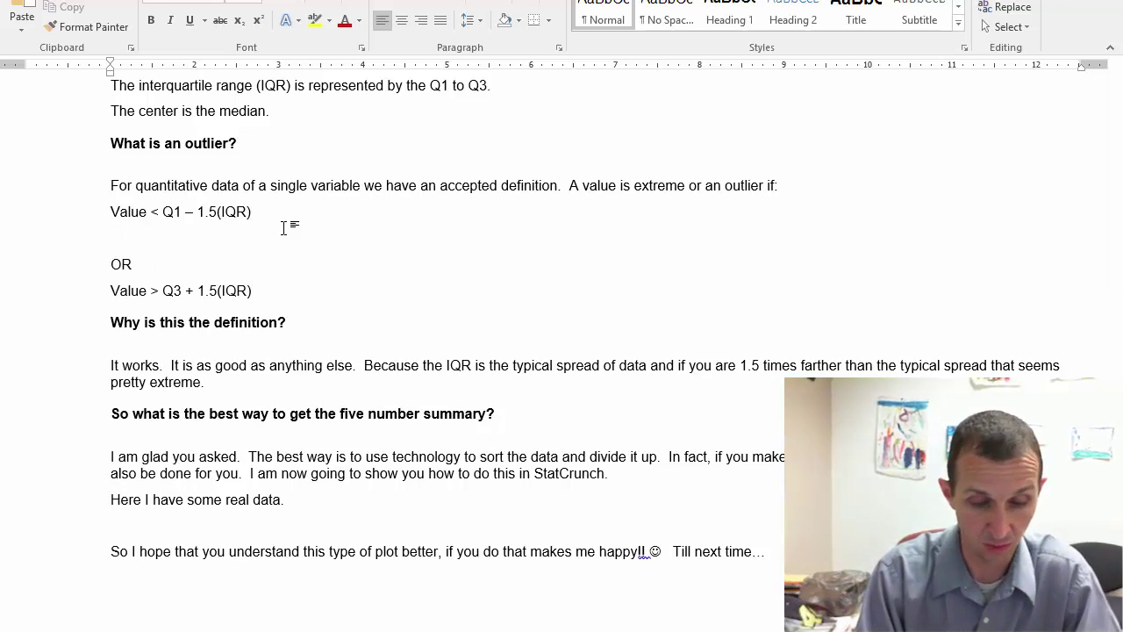
{"action": "type", "text": "value"}
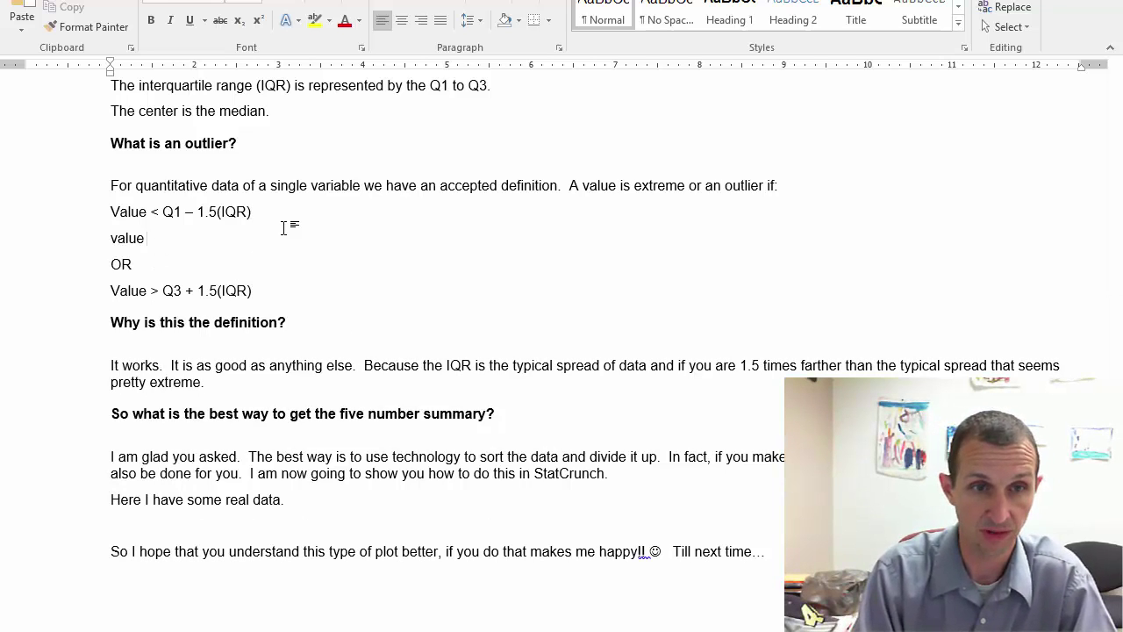
{"action": "key", "text": "BackSpace"}
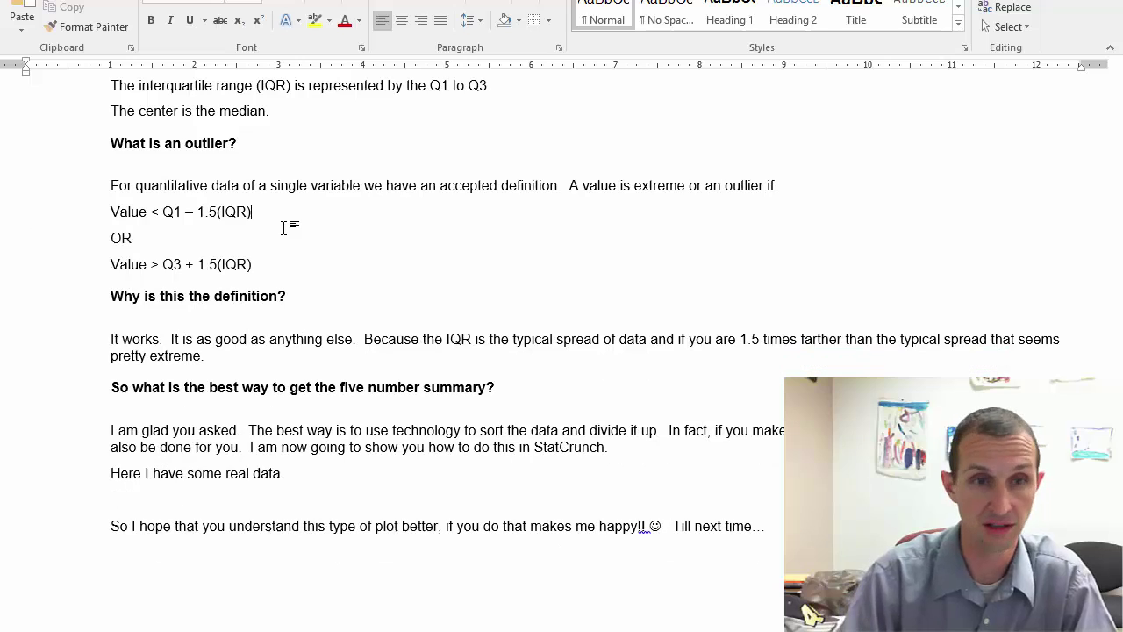
- Add the line "Values > 8 + 1.5(6) = 8 + 9 = 17" below the Q3 + 1.5(IQR) rule, checking the Progabide boxplot in StatCrunch for the figures
{"action": "left_click", "coordinate": [267, 271]}
{"action": "key", "text": "Return"}
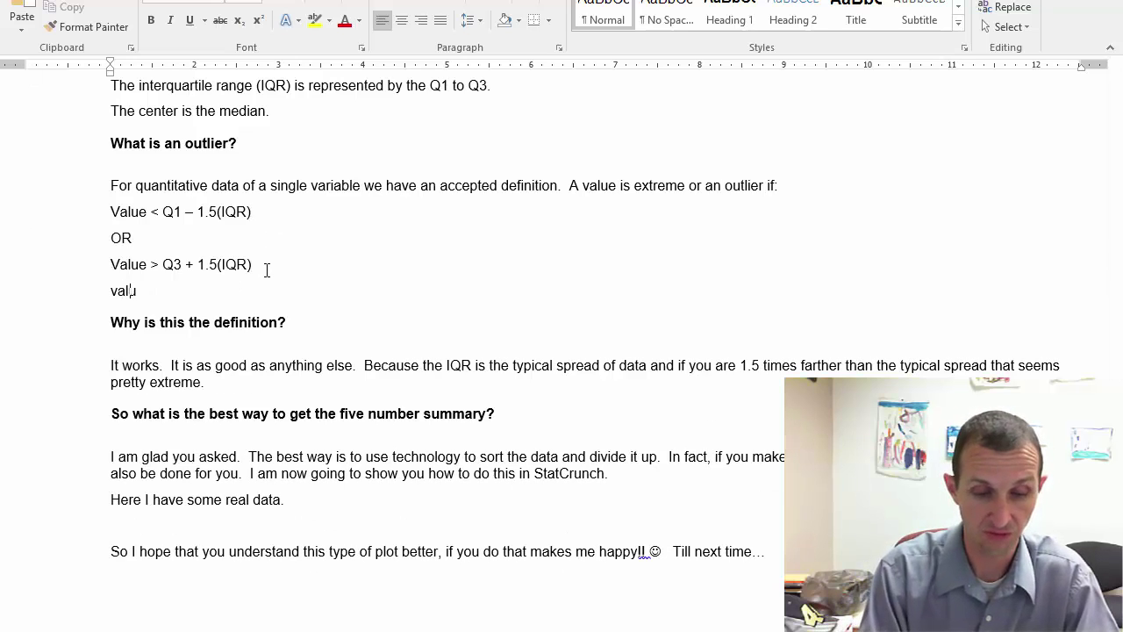
{"action": "type", "text": "values"}
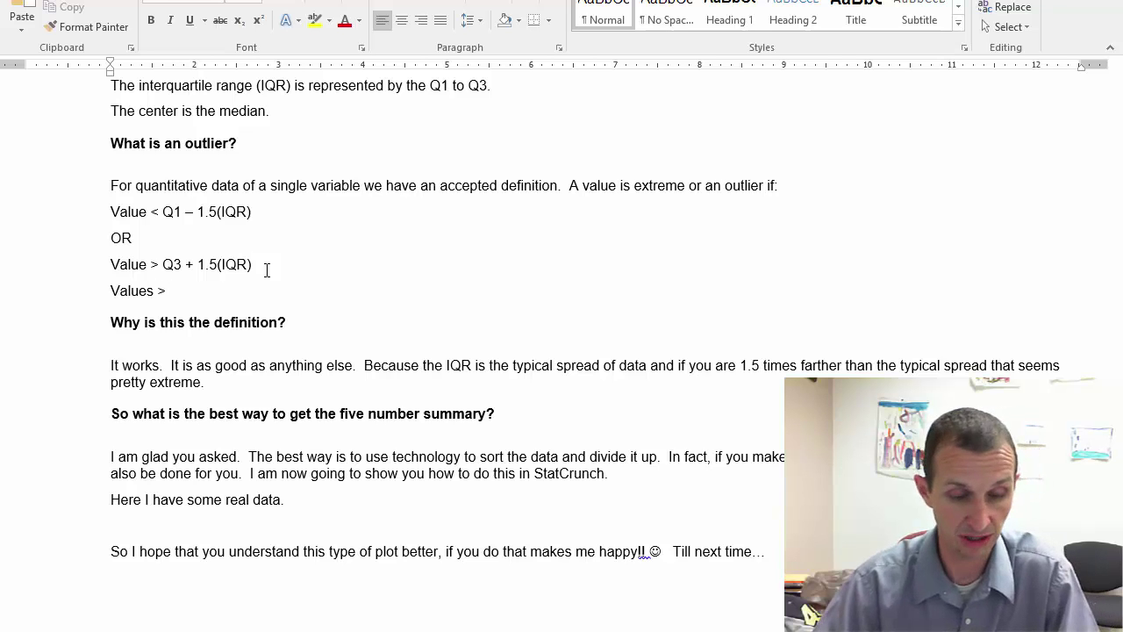
{"action": "key", "text": "alt+Tab"}
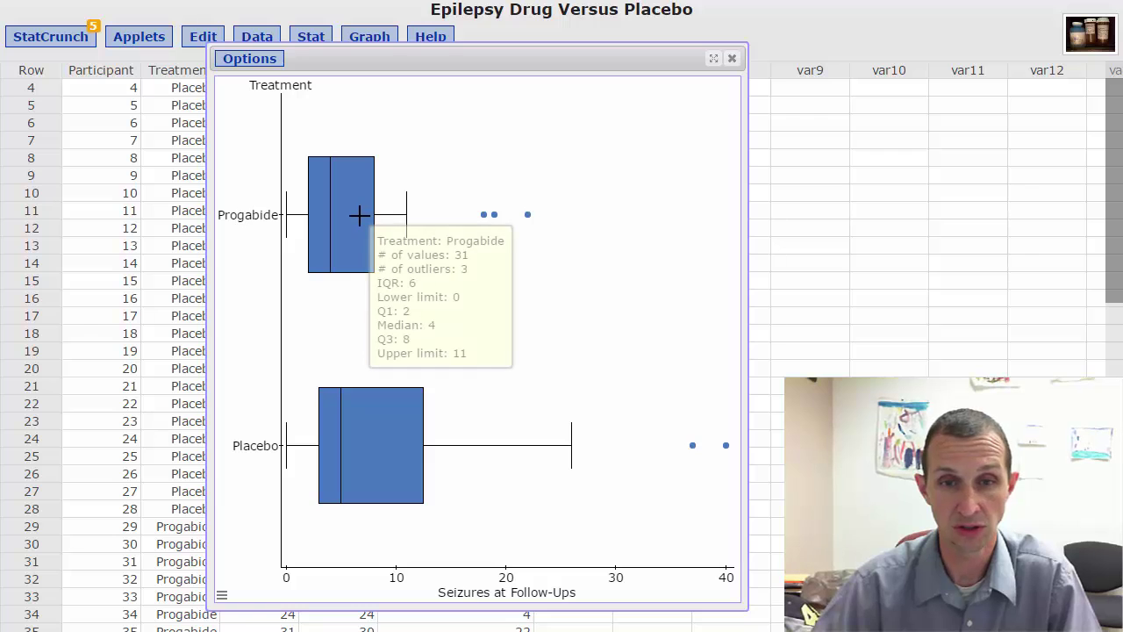
{"action": "key", "text": "alt+Tab"}
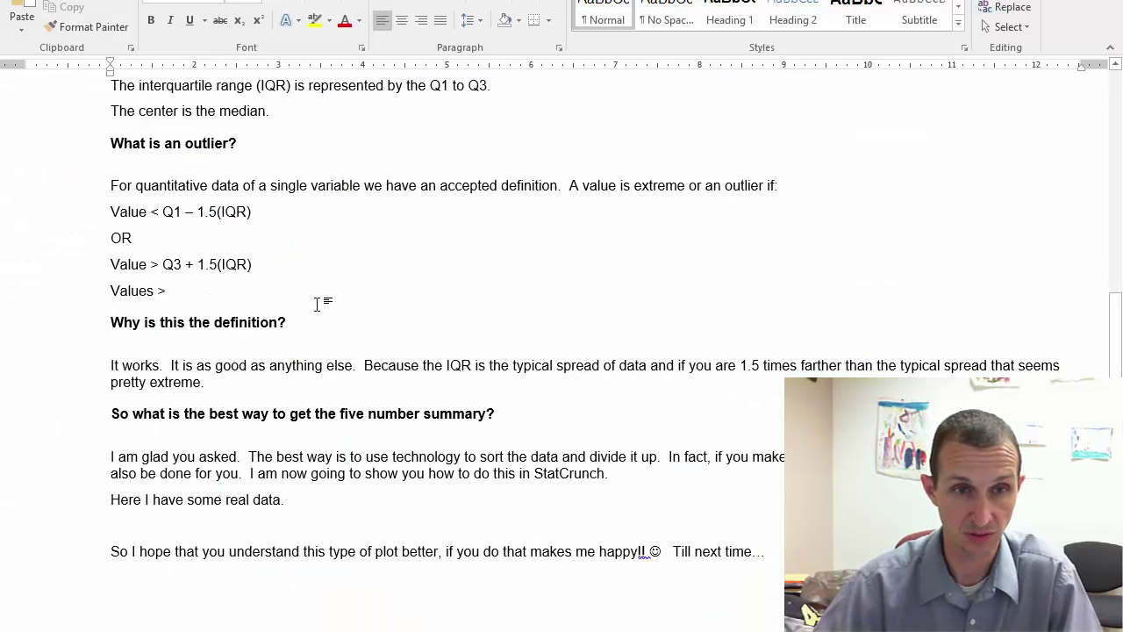
{"action": "type", "text": "8 + 1.5(6)  = 8 +"}
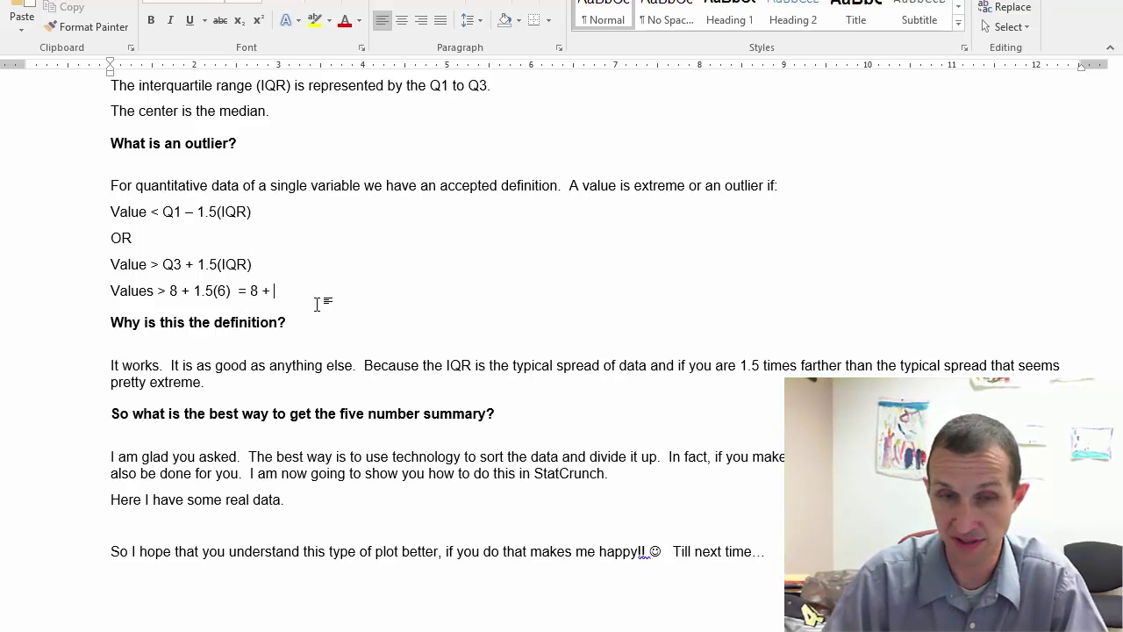
{"action": "type", "text": "9 = "}
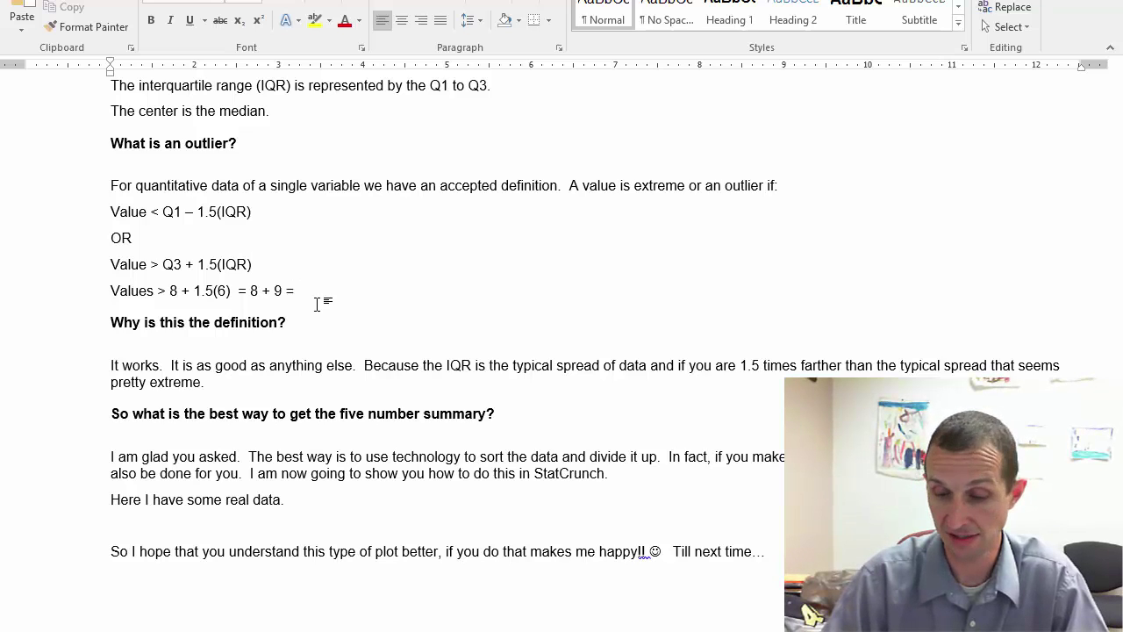
{"action": "type", "text": "17"}
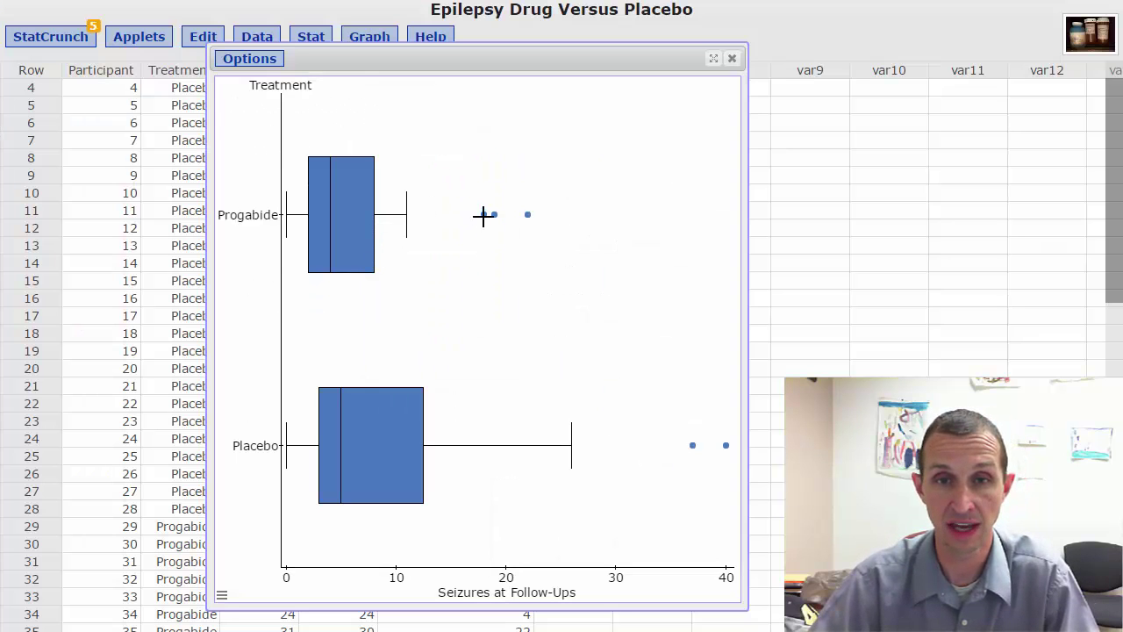
- Examine the Progabide outliers in the StatCrunch boxplot, return to the Word notes, and select most of the closing sentence up to "happy!!"
{"action": "mouse_move", "coordinate": [484, 215]}
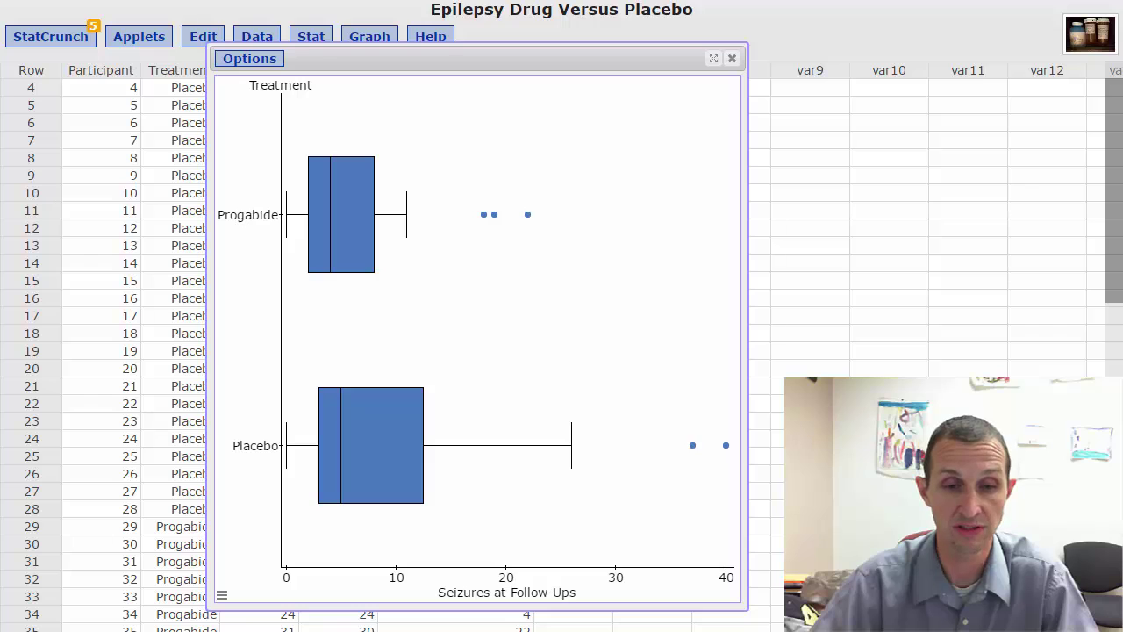
{"action": "mouse_move", "coordinate": [280, 628]}
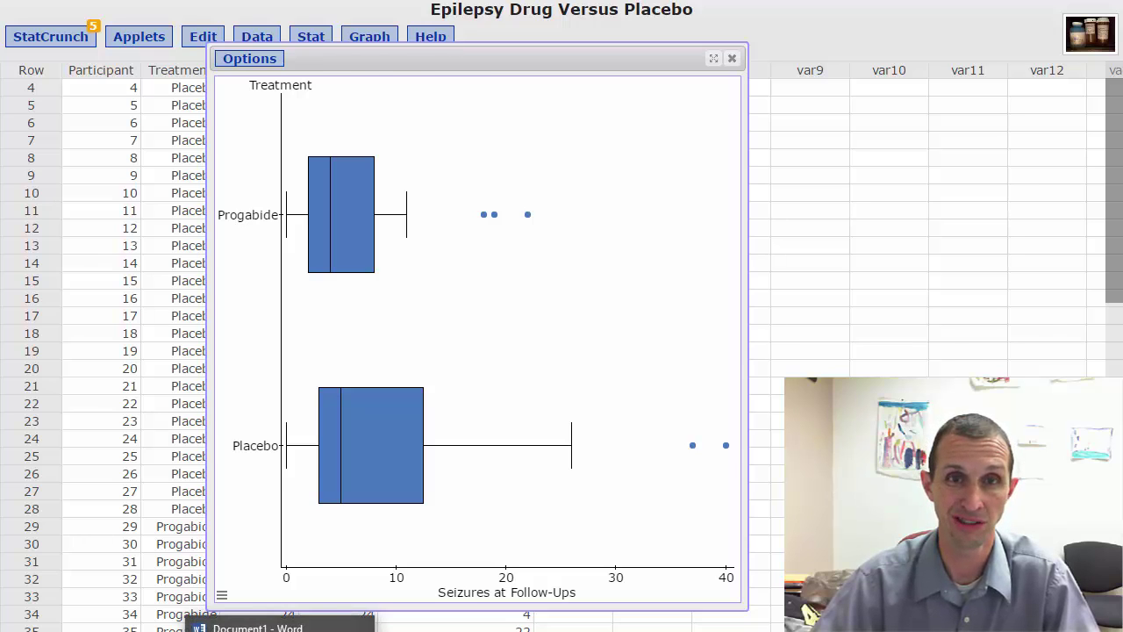
{"action": "left_click", "coordinate": [263, 627]}
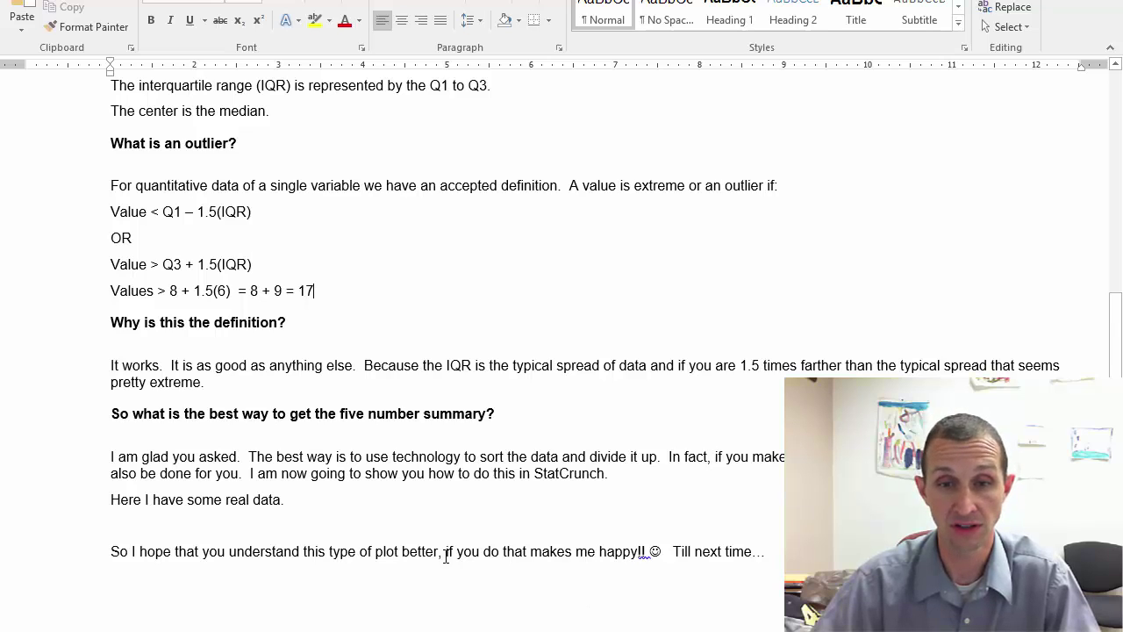
{"action": "left_click_drag", "start_coordinate": [188, 552], "coordinate": [650, 553]}
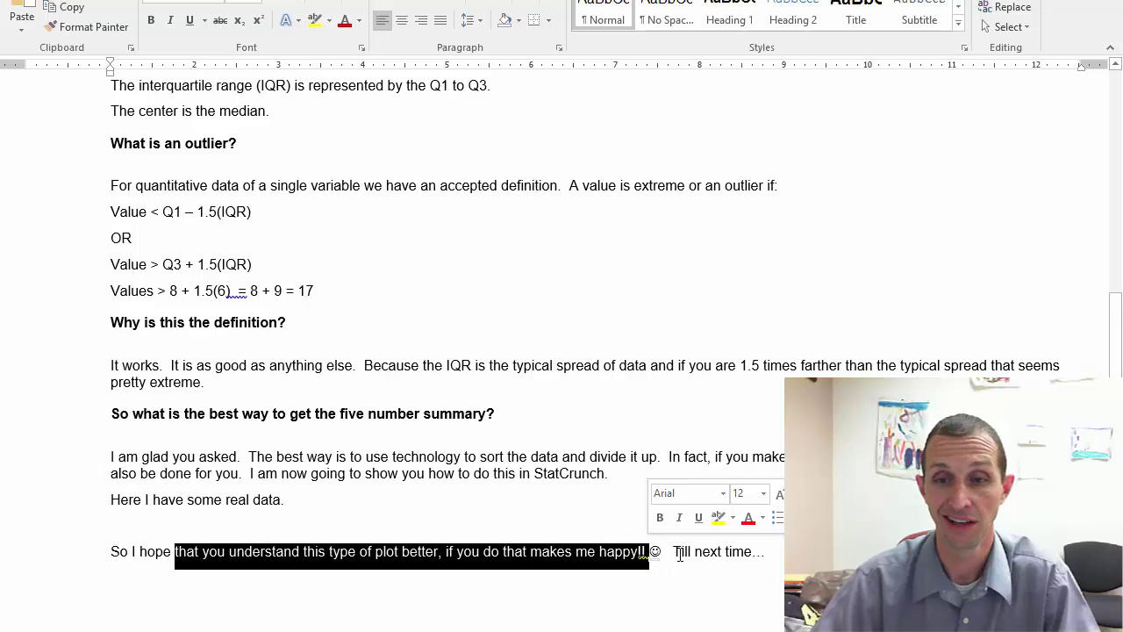